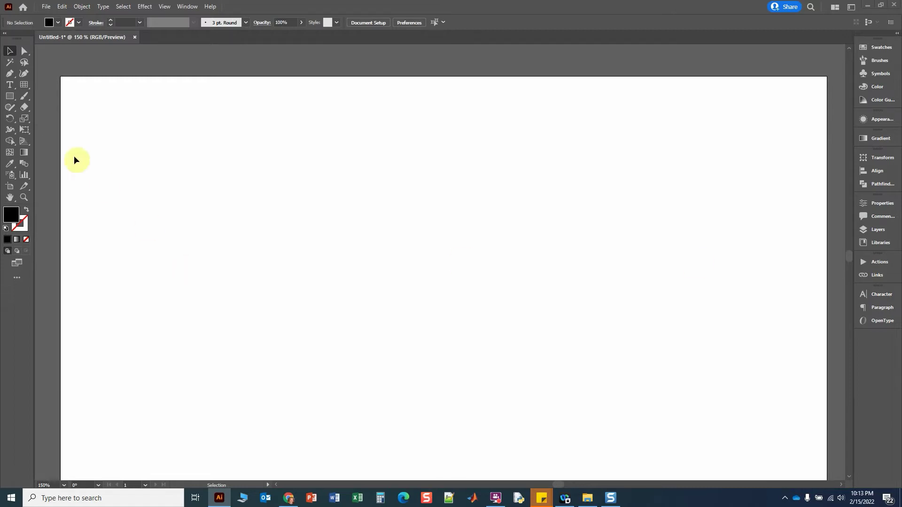
- Draw an area text box of placeholder text about 166 mm by 61 mm near the page top and set its width to 180 mm
{"action": "left_click", "coordinate": [9, 85]}
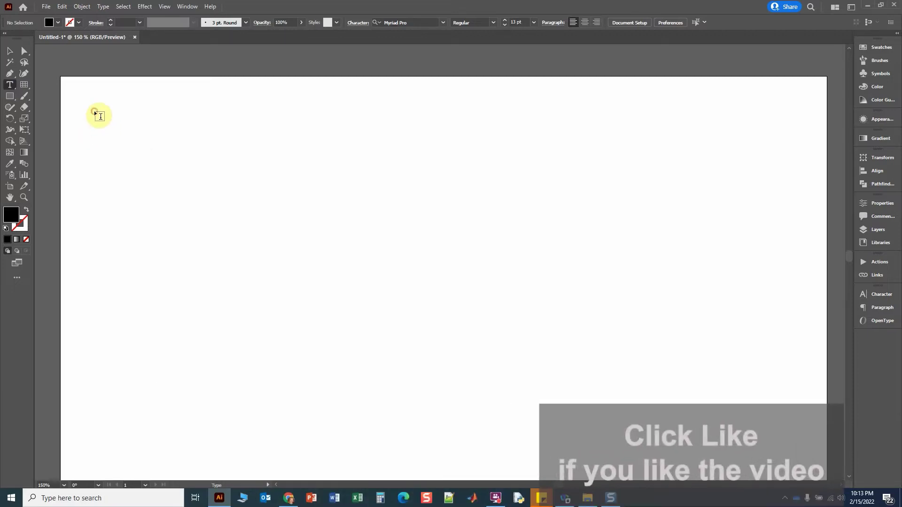
{"action": "left_click_drag", "start_coordinate": [95, 112], "coordinate": [686, 326]}
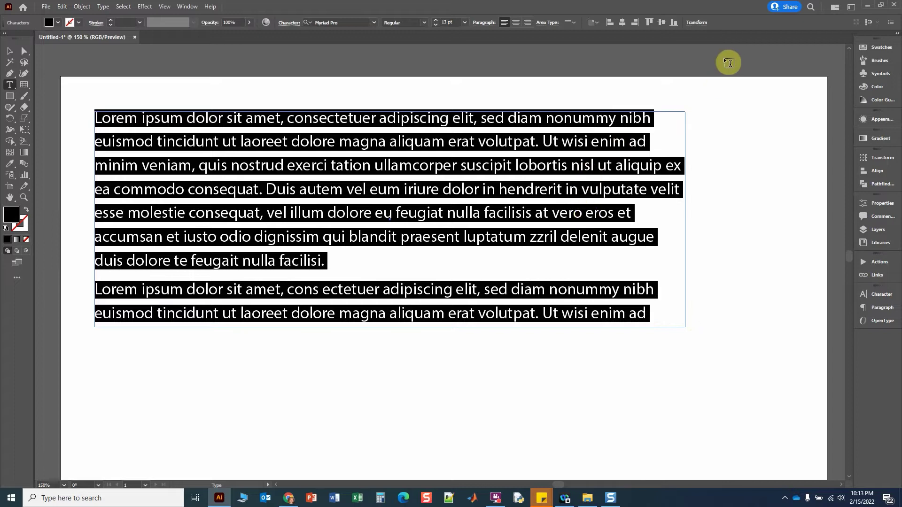
{"action": "left_click", "coordinate": [697, 25]}
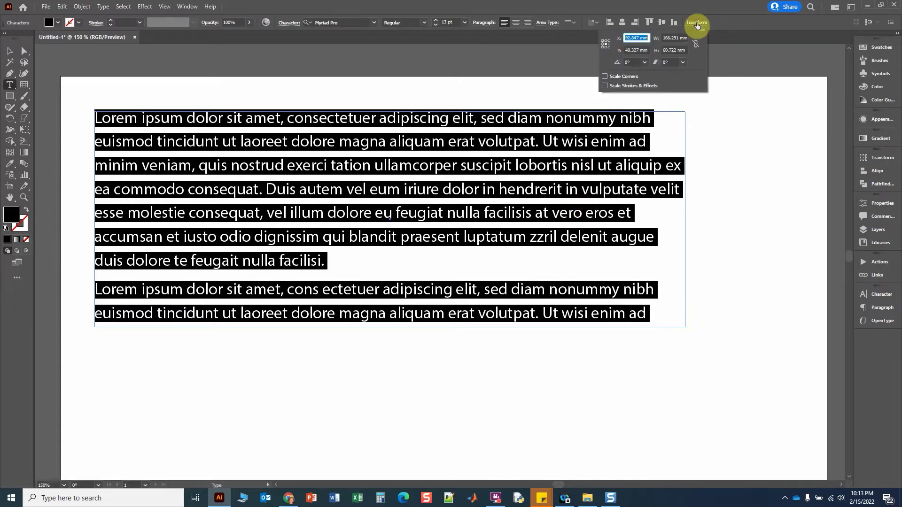
{"action": "left_click", "coordinate": [667, 37]}
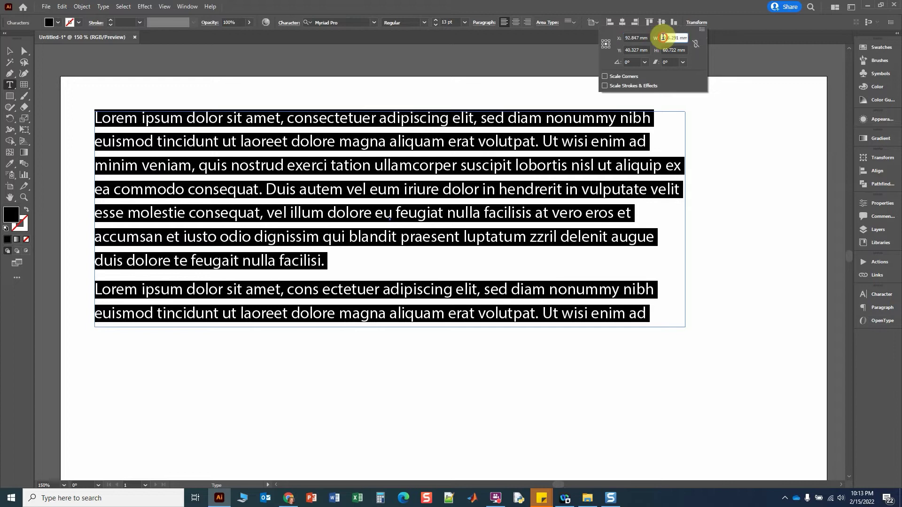
{"action": "left_click", "coordinate": [697, 44]}
{"action": "type", "text": "1"}
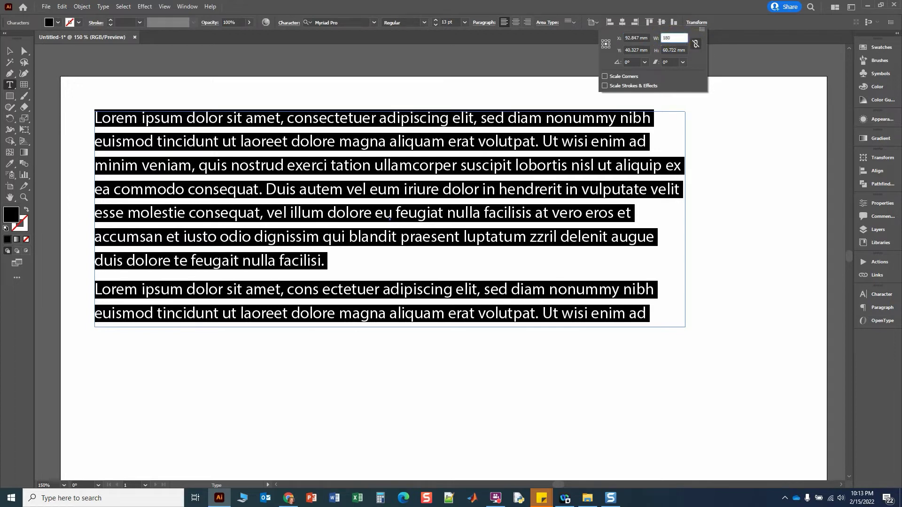
{"action": "type", "text": "80"}
{"action": "key", "text": "Return"}
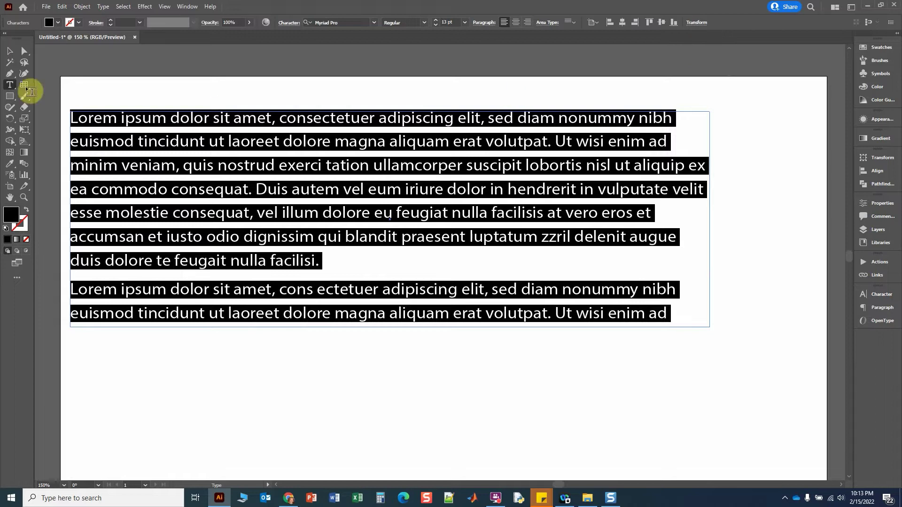
- Move the text frame so it sits roughly centred across the page with some space above it
{"action": "left_click", "coordinate": [9, 51]}
{"action": "left_click_drag", "start_coordinate": [179, 146], "coordinate": [225, 156]}
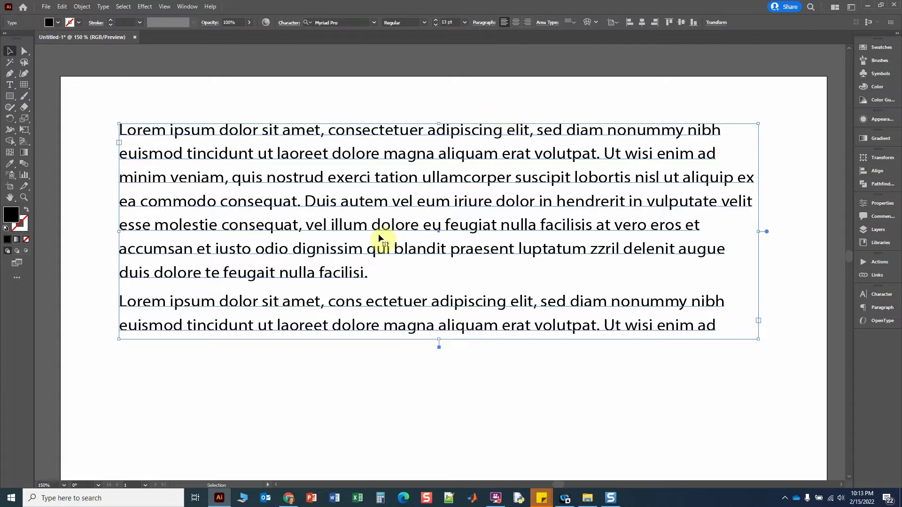
{"action": "left_click_drag", "start_coordinate": [362, 201], "coordinate": [362, 218]}
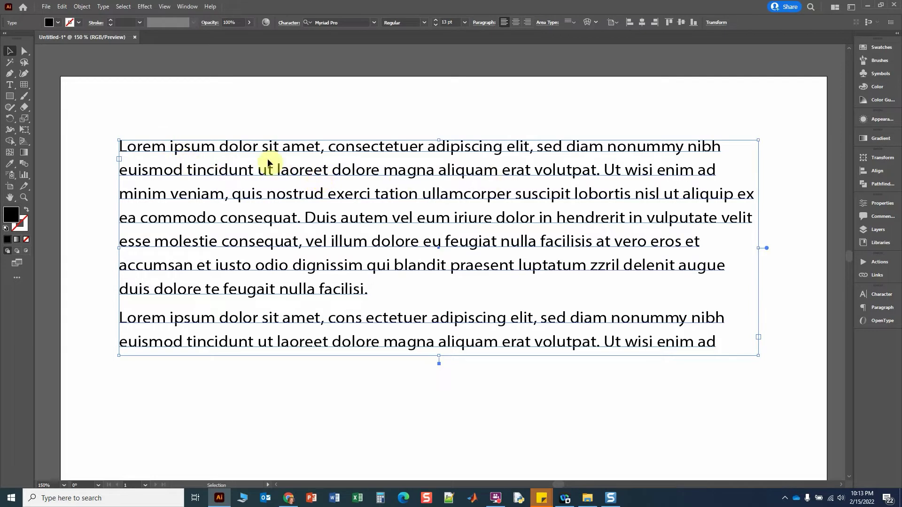
- Show the Tabs ruler for the text frame, move it out of alignment, and snap it back above the text
{"action": "left_click", "coordinate": [178, 7]}
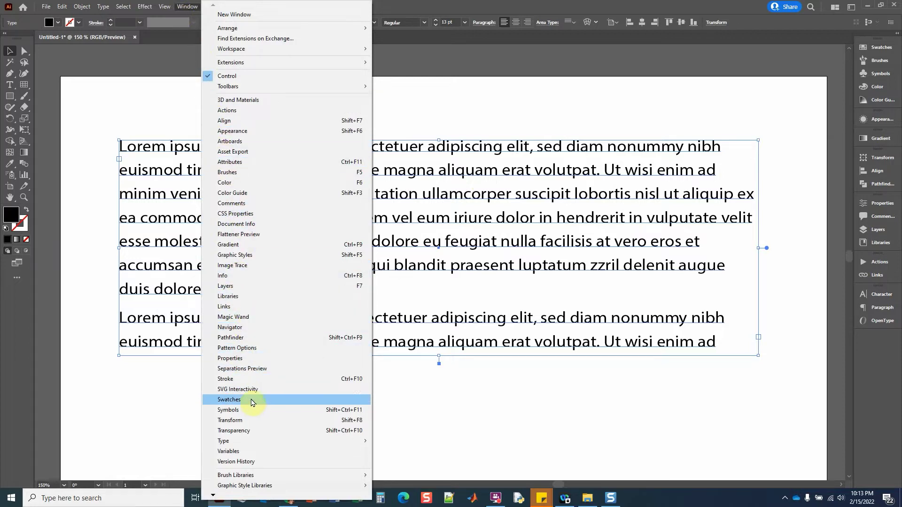
{"action": "mouse_move", "coordinate": [256, 443]}
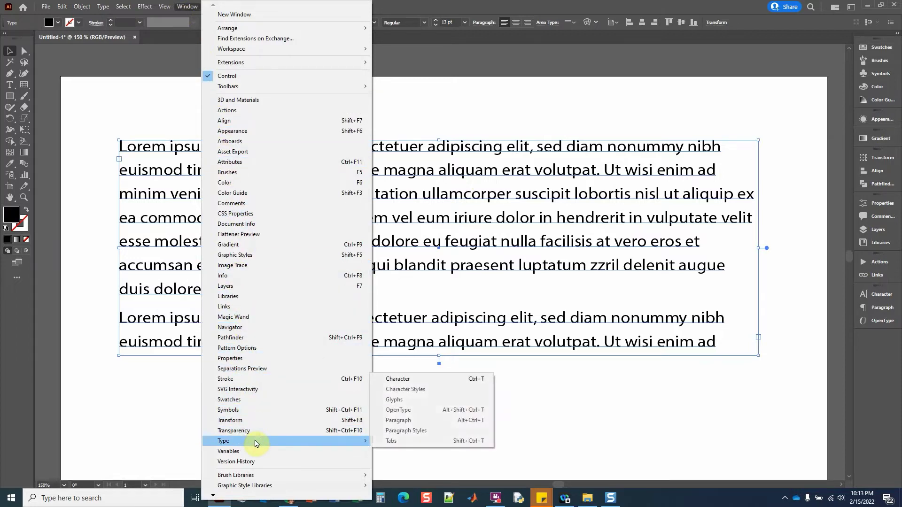
{"action": "left_click", "coordinate": [391, 441]}
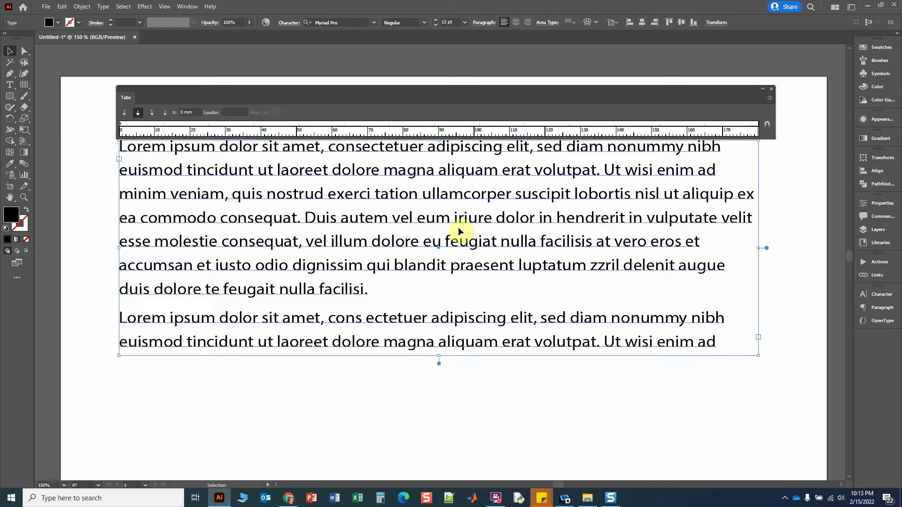
{"action": "left_click_drag", "start_coordinate": [541, 94], "coordinate": [308, 112]}
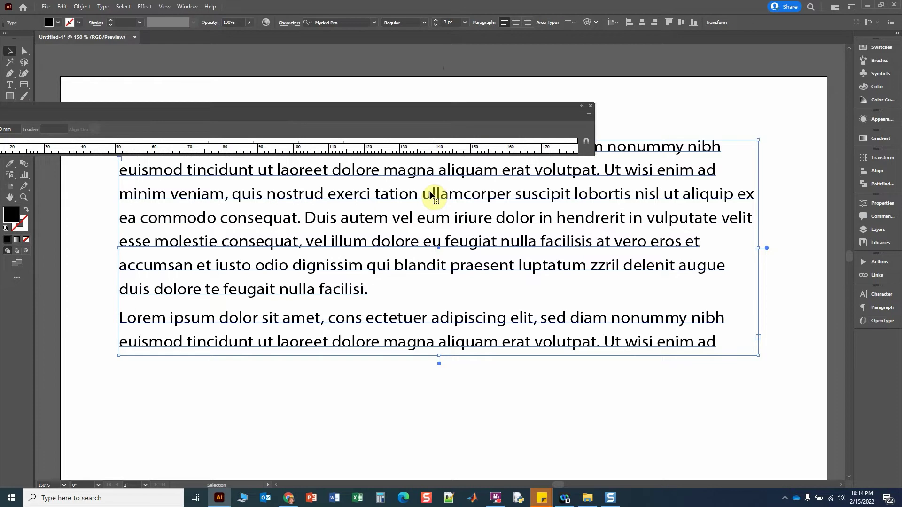
{"action": "left_click", "coordinate": [585, 142]}
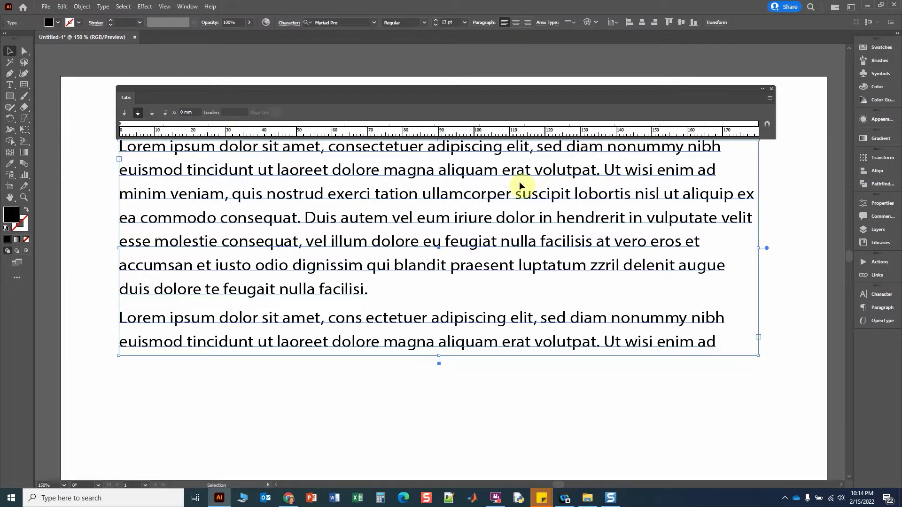
- Realign the Tabs ruler above the text frame at 66.67% zoom and again at 150% zoom
{"action": "scroll", "coordinate": [518, 186], "scroll_direction": "down", "scroll_amount": 2}
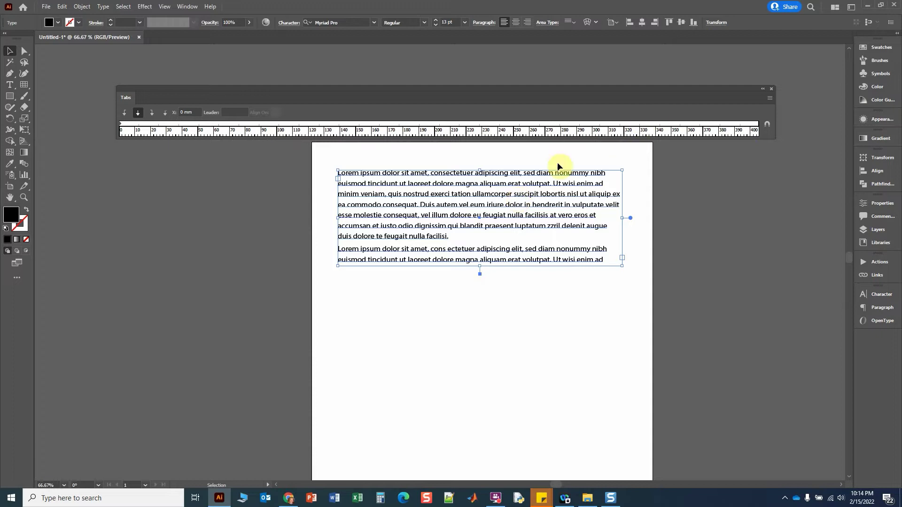
{"action": "left_click", "coordinate": [767, 129]}
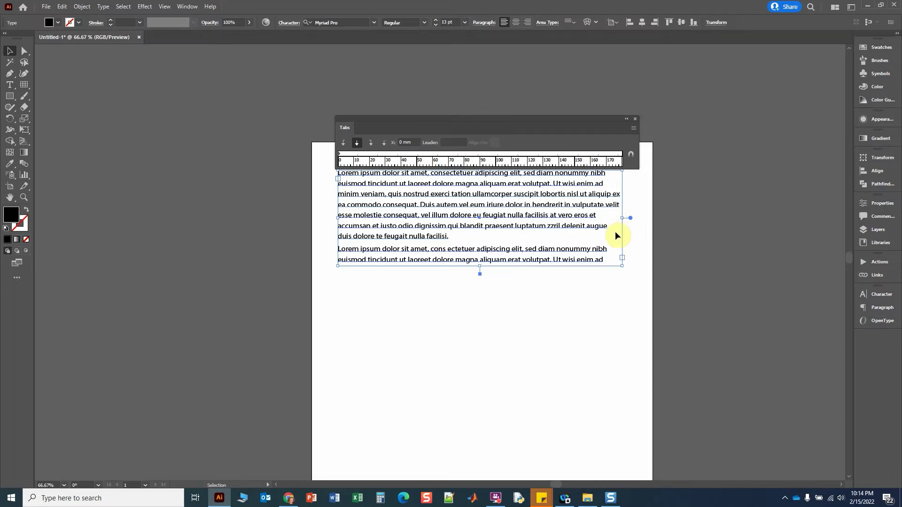
{"action": "scroll", "coordinate": [571, 225], "scroll_direction": "up", "scroll_amount": 2}
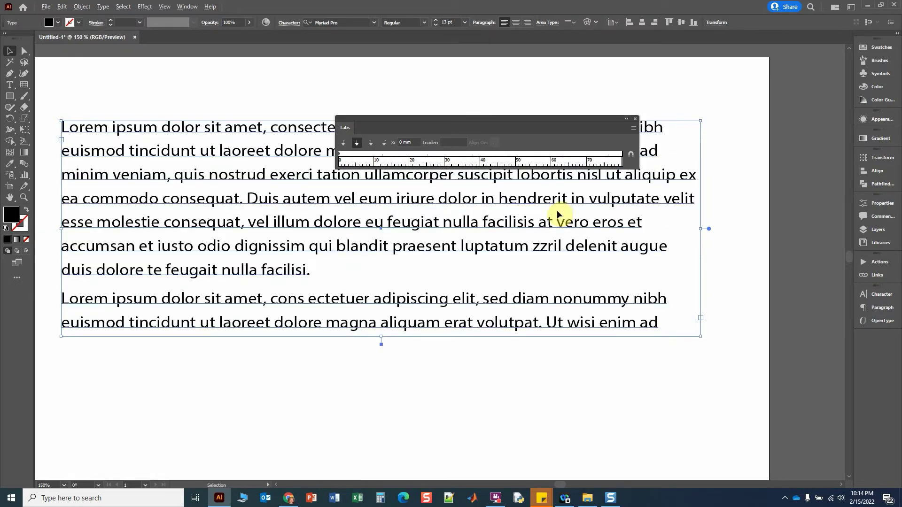
{"action": "scroll", "coordinate": [372, 256], "scroll_direction": "left", "scroll_amount": 3}
{"action": "scroll", "coordinate": [372, 256], "scroll_direction": "up", "scroll_amount": 2}
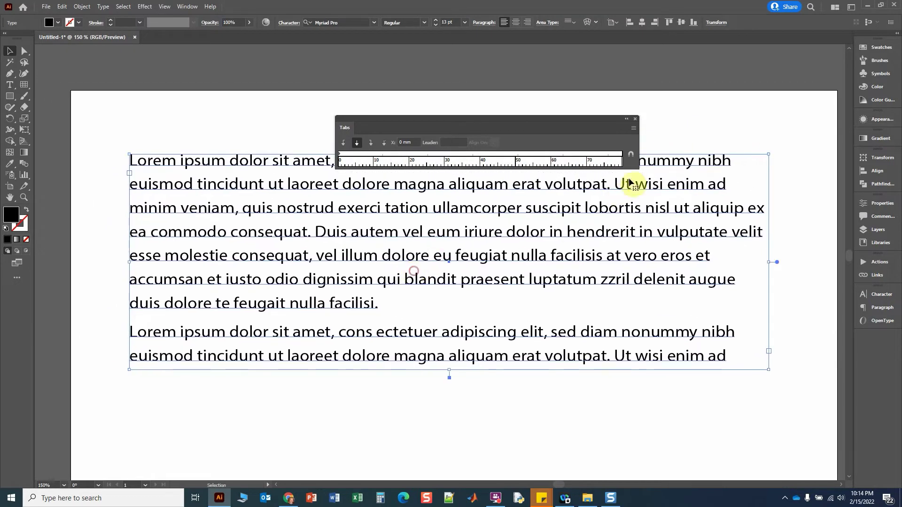
{"action": "left_click", "coordinate": [634, 156]}
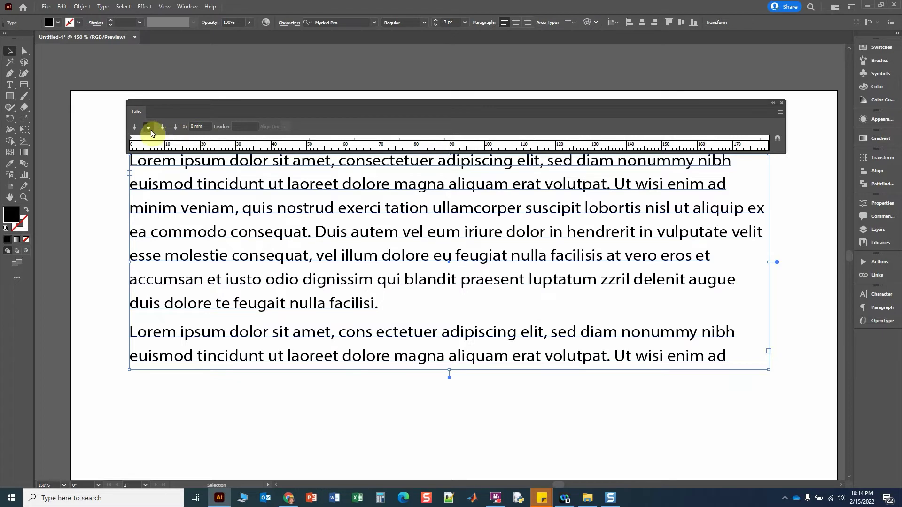
- Choose the left-justified tab type, place a tab stop at 20 mm on the ruler, and remove it again
{"action": "left_click", "coordinate": [135, 127]}
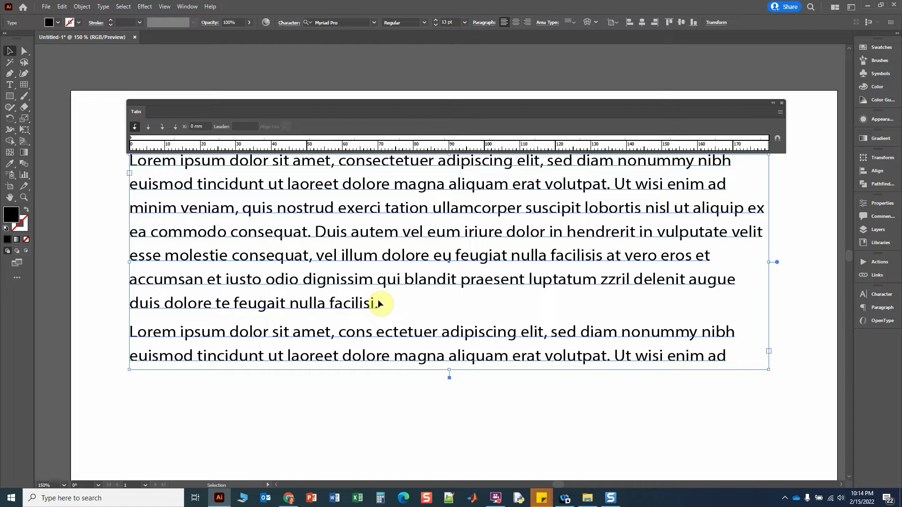
{"action": "left_click", "coordinate": [135, 128]}
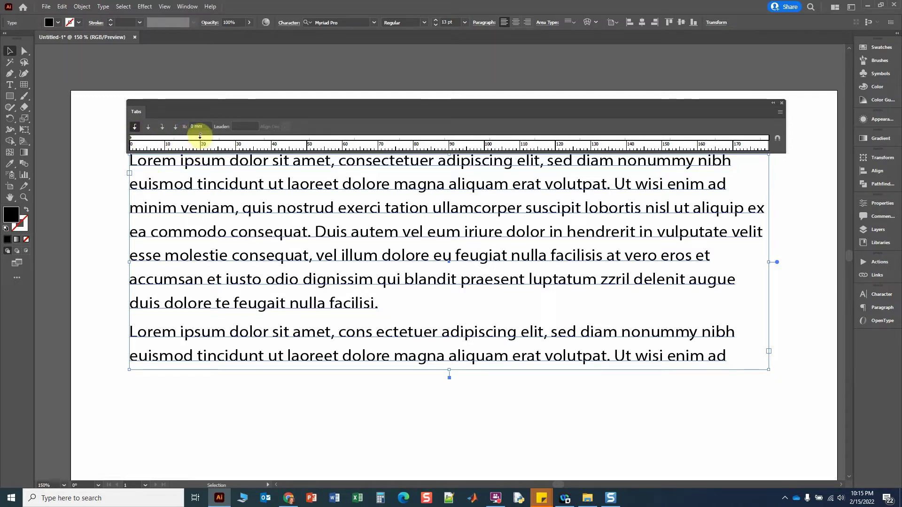
{"action": "left_click", "coordinate": [201, 138]}
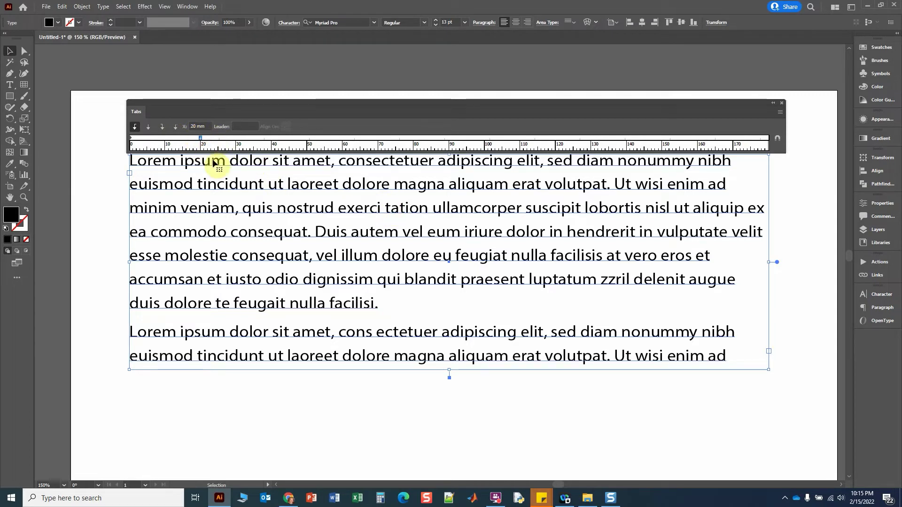
{"action": "left_click", "coordinate": [200, 136]}
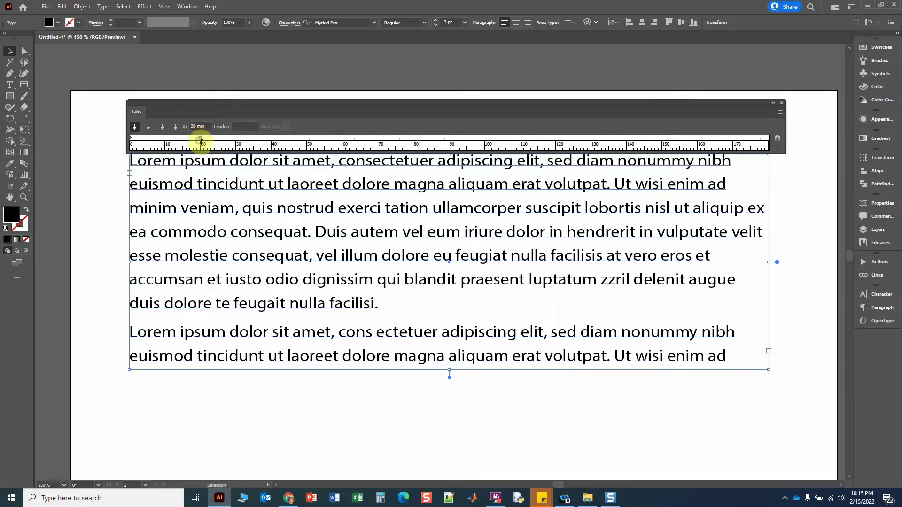
{"action": "left_click", "coordinate": [201, 139]}
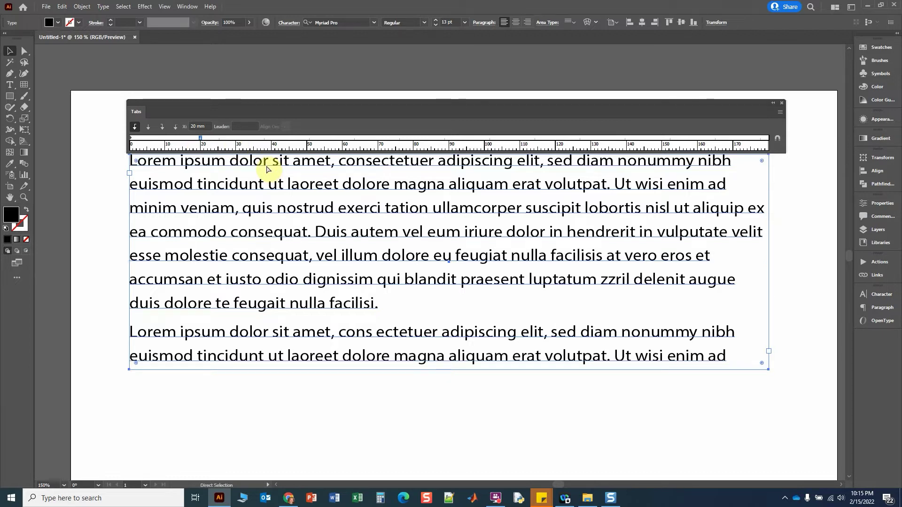
{"action": "left_click", "coordinate": [201, 141]}
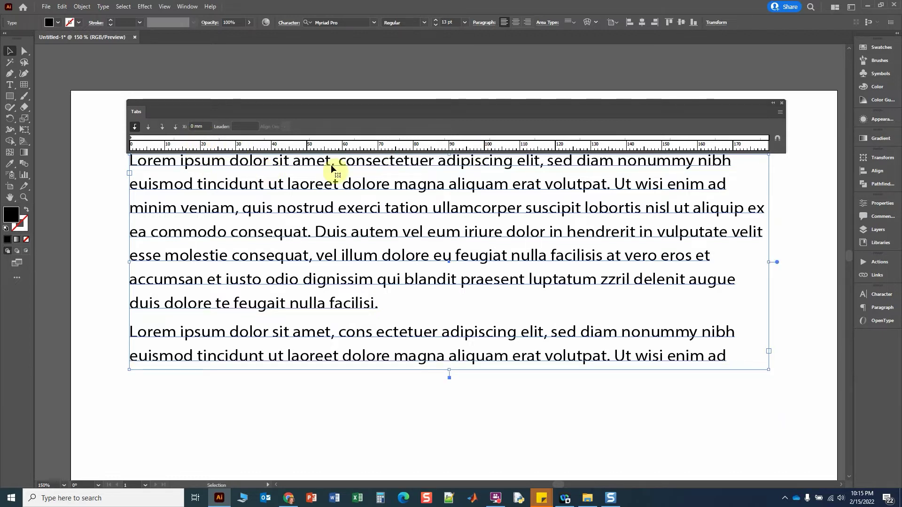
- Place a left-justified tab stop at 20 mm and indent the first line of the first paragraph with a tab
{"action": "left_click", "coordinate": [780, 115]}
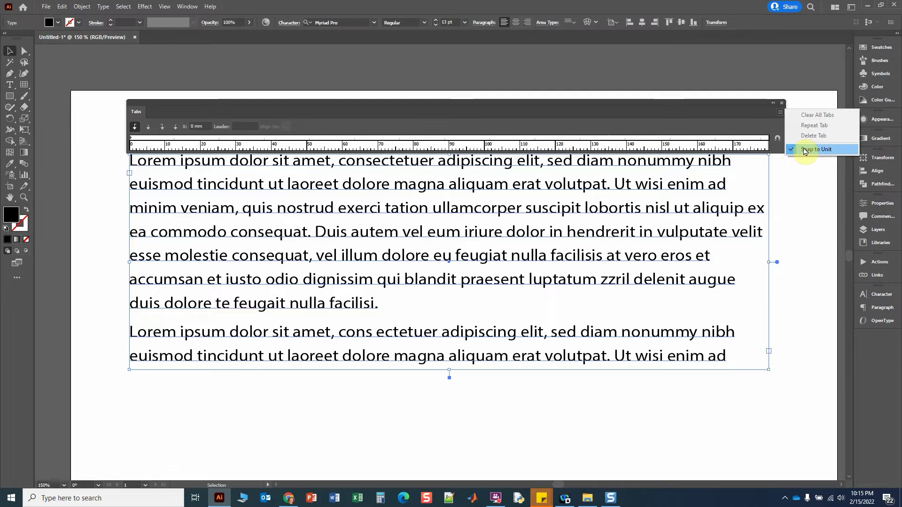
{"action": "left_click", "coordinate": [726, 110]}
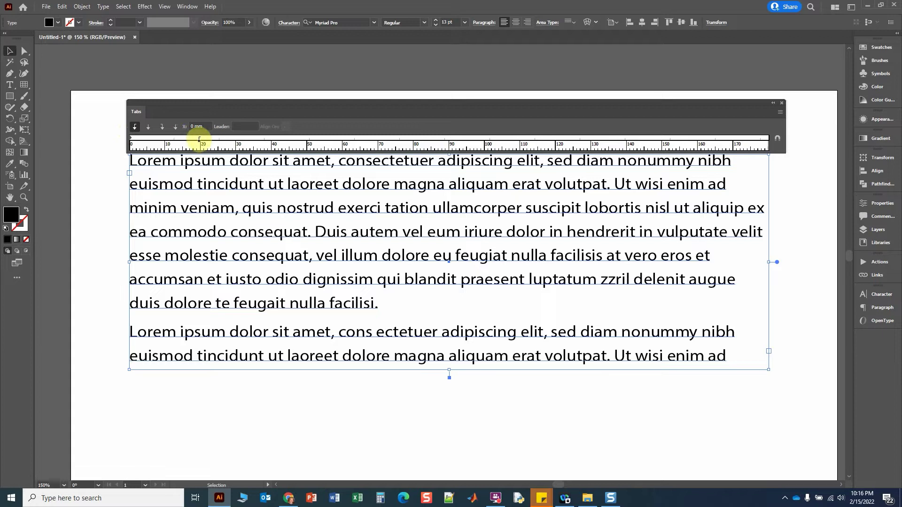
{"action": "left_click", "coordinate": [202, 137]}
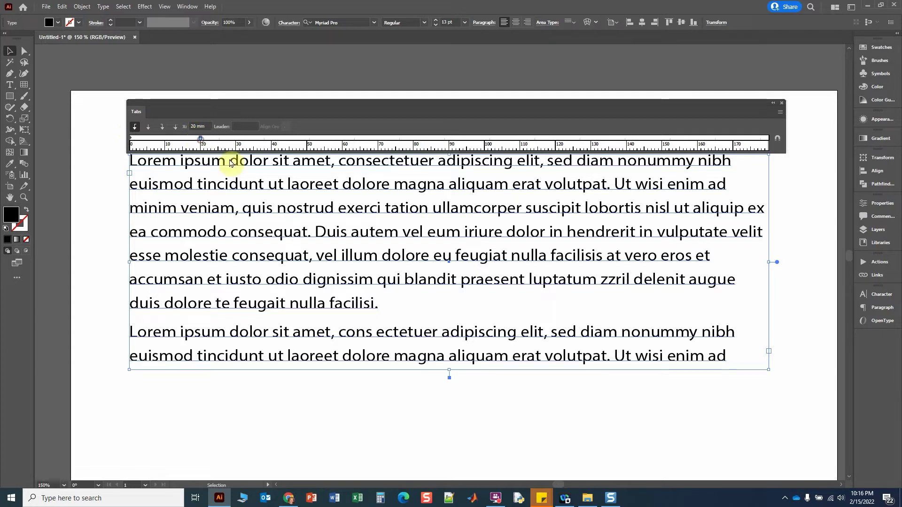
{"action": "double_click", "coordinate": [136, 169]}
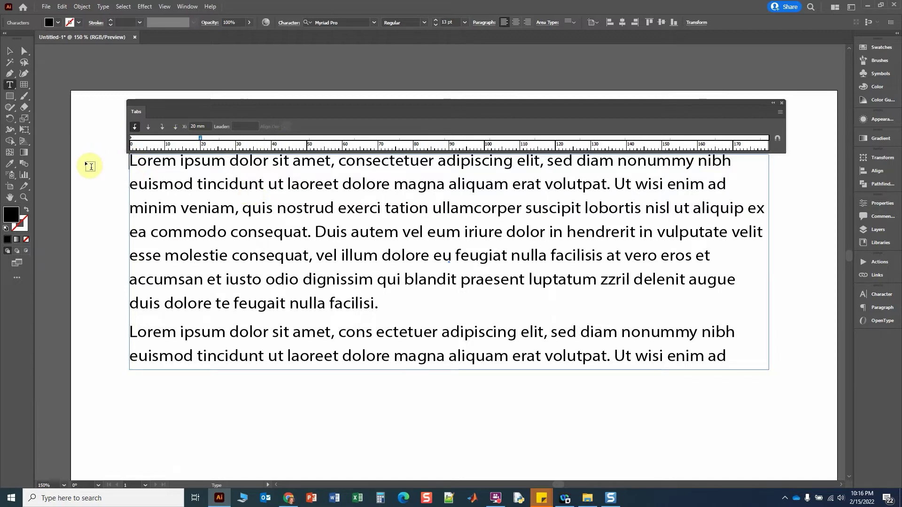
{"action": "key", "text": "Tab"}
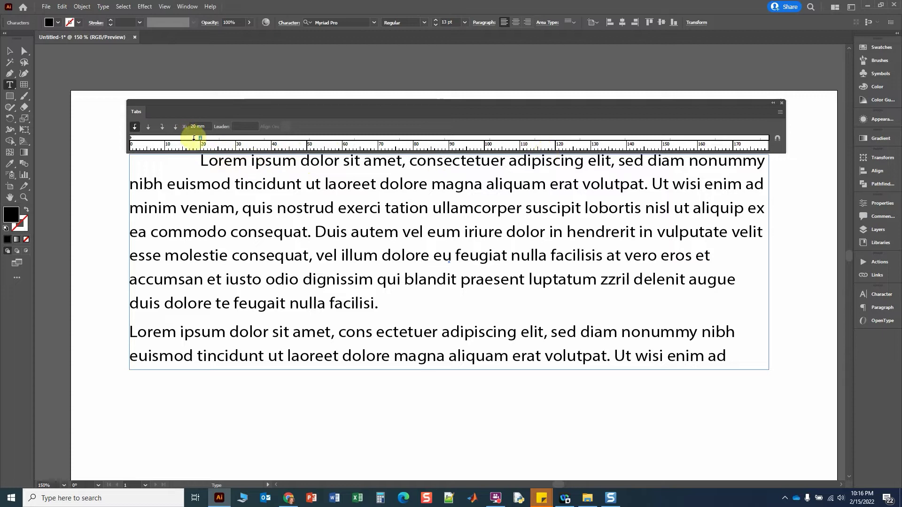
- Repeat the 20 mm tab stop along the whole ruler
{"action": "left_click", "coordinate": [780, 113]}
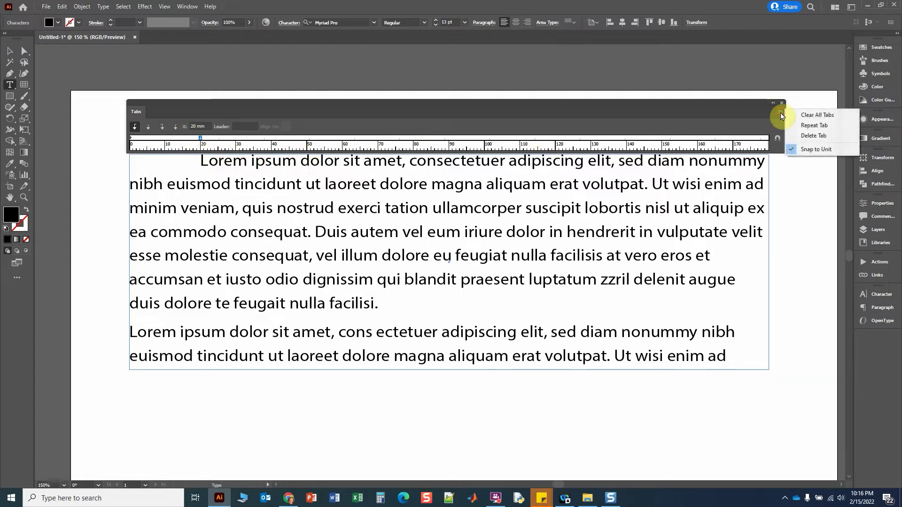
{"action": "left_click", "coordinate": [820, 126]}
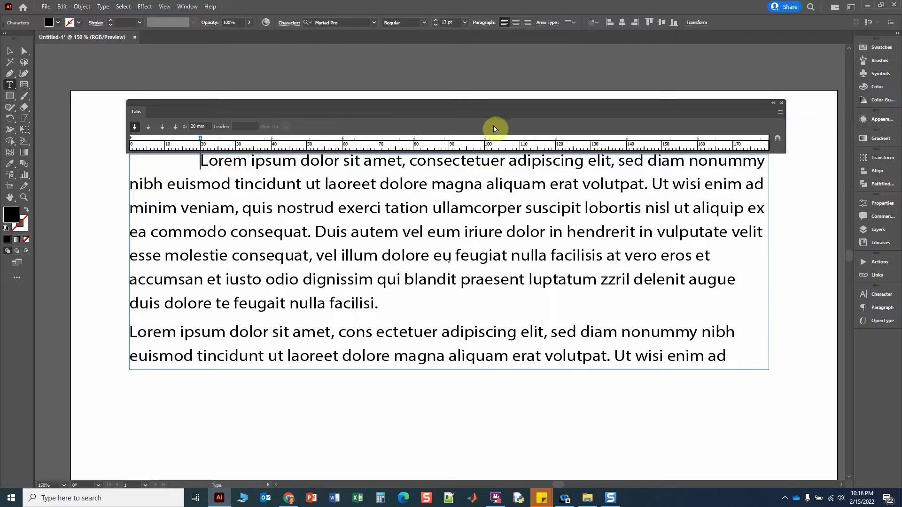
- Test the repeated tab stops by inserting five extra tabs before the first line and deleting them
{"action": "key", "text": "Tab"}
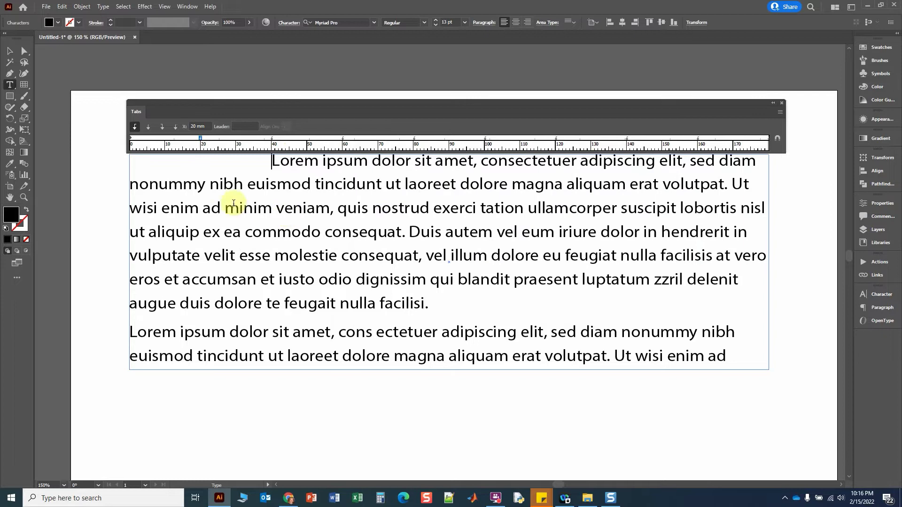
{"action": "key", "text": "Tab"}
{"action": "key", "text": "Tab"}
{"action": "key", "text": "Tab"}
{"action": "key", "text": "Tab"}
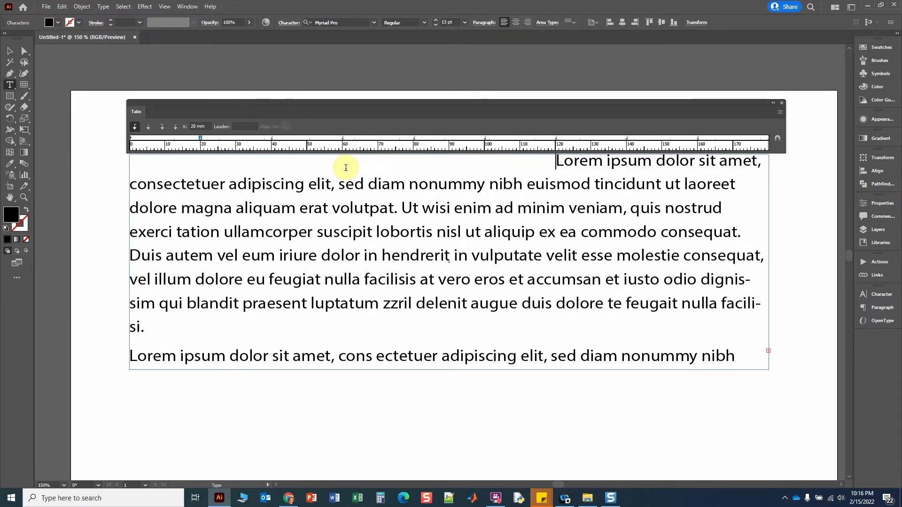
{"action": "key", "text": "BackSpace"}
{"action": "key", "text": "BackSpace"}
{"action": "key", "text": "BackSpace"}
{"action": "key", "text": "BackSpace"}
{"action": "key", "text": "BackSpace"}
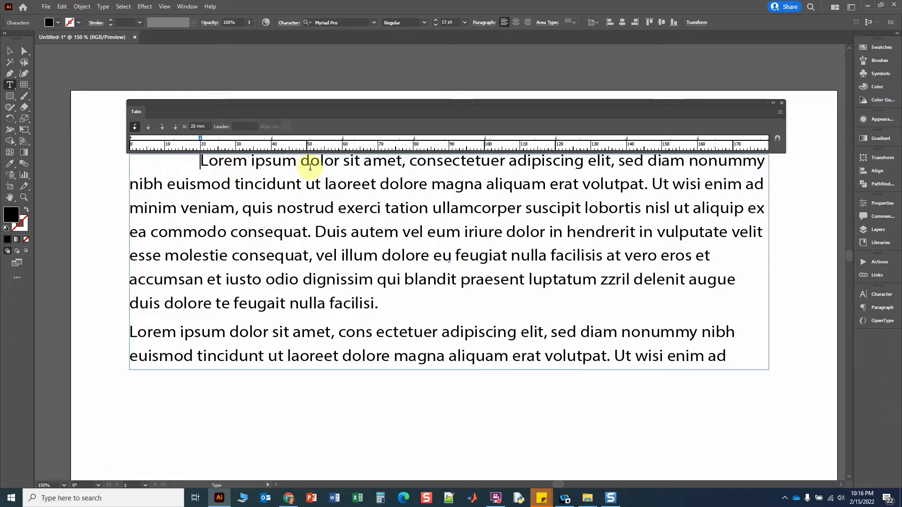
{"action": "left_click_drag", "start_coordinate": [197, 161], "coordinate": [762, 162]}
{"action": "left_click_drag", "start_coordinate": [139, 184], "coordinate": [233, 307]}
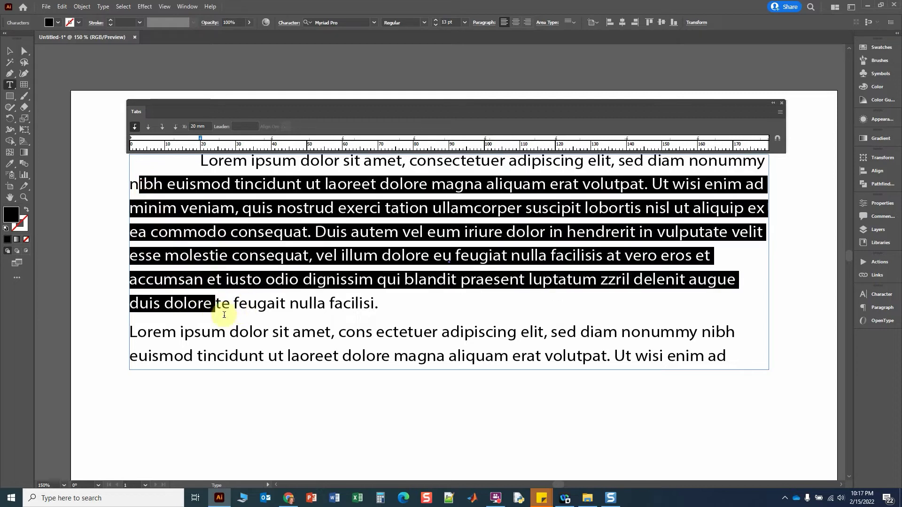
{"action": "left_click_drag", "start_coordinate": [137, 331], "coordinate": [219, 330]}
{"action": "left_click", "coordinate": [187, 355]}
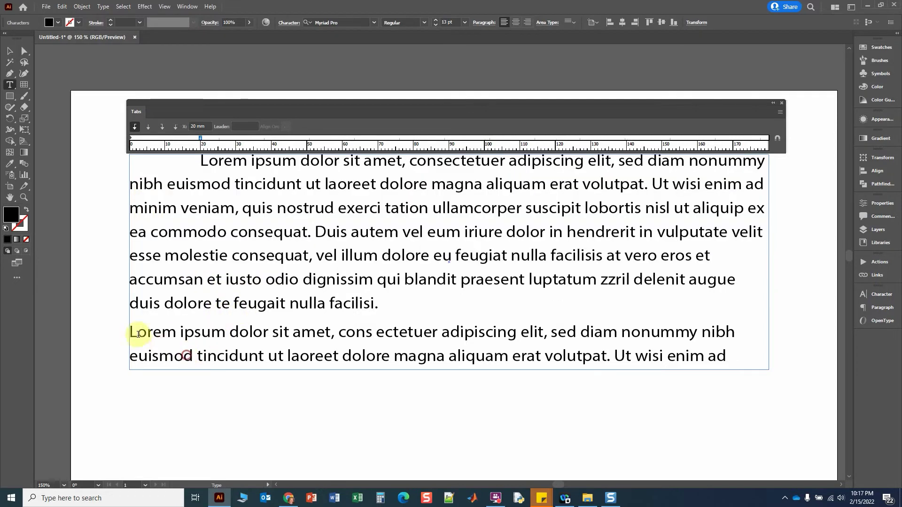
- Test the second paragraph's tab stops by inserting two tabs before its first line, and compare the ruler with the first paragraph's
{"action": "left_click", "coordinate": [131, 333]}
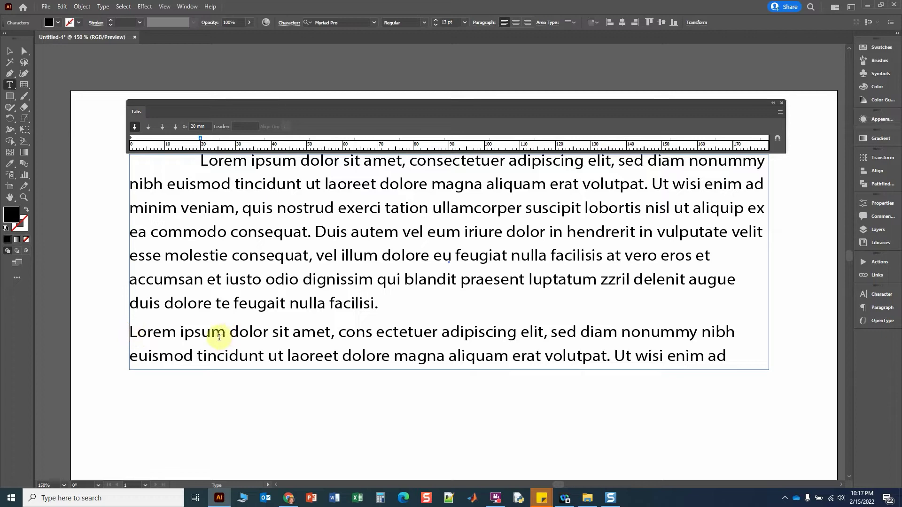
{"action": "key", "text": "Tab"}
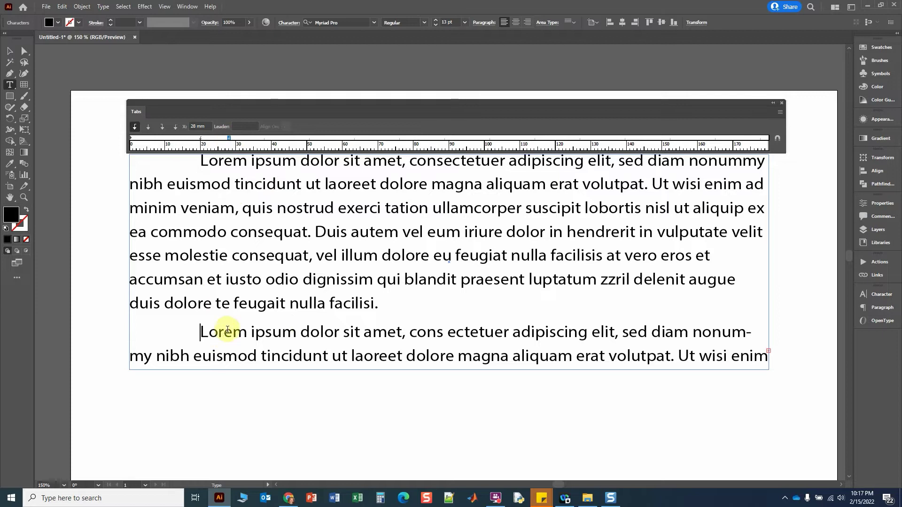
{"action": "key", "text": "Tab"}
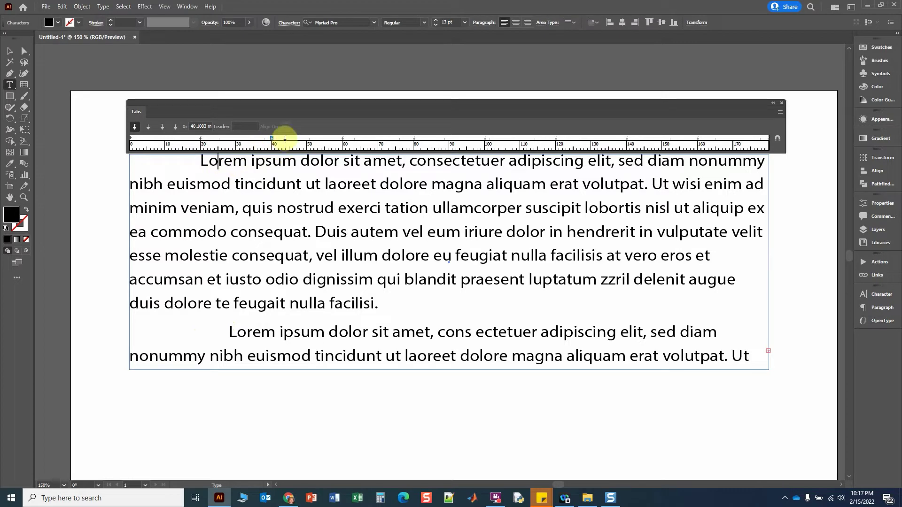
{"action": "left_click", "coordinate": [240, 338]}
{"action": "left_click", "coordinate": [231, 162]}
{"action": "left_click", "coordinate": [237, 331]}
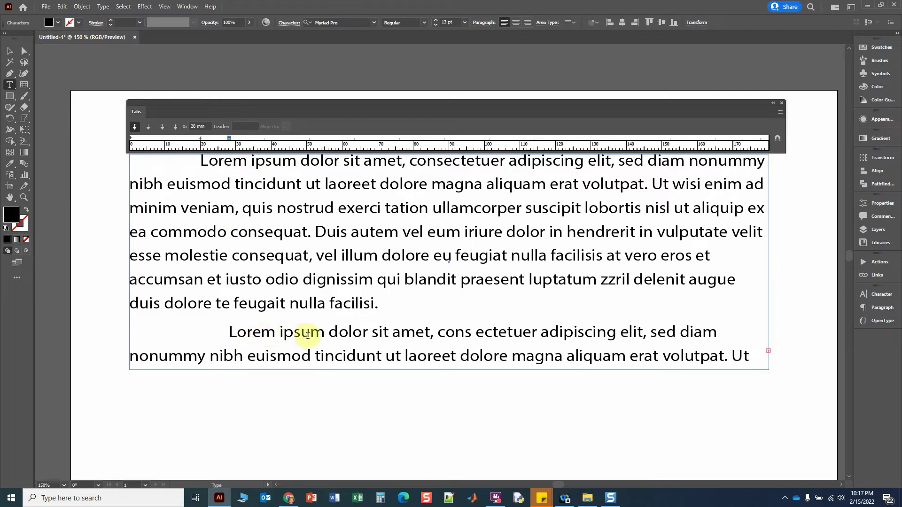
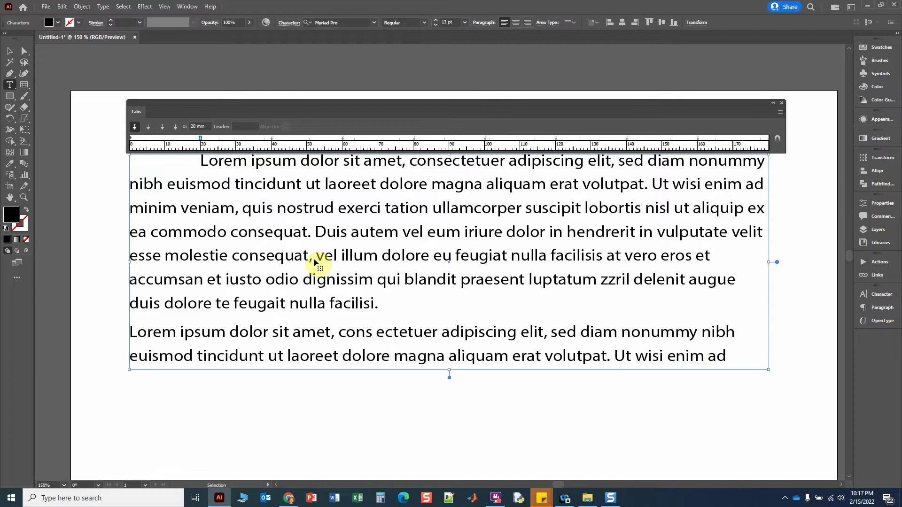
- Insert four extra test tabs before the first paragraph's first line and delete them together with its existing tab indent
{"action": "key", "text": "Tab"}
{"action": "key", "text": "Tab"}
{"action": "key", "text": "Tab"}
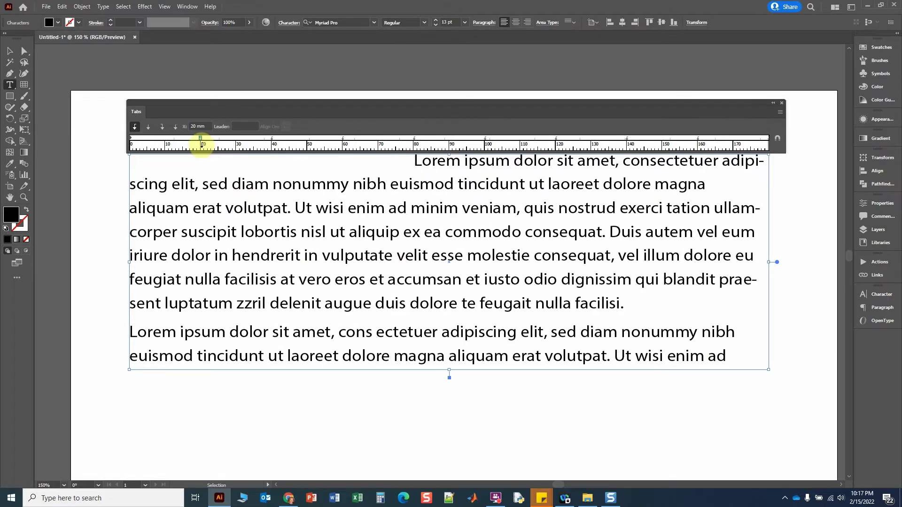
{"action": "key", "text": "Tab"}
{"action": "key", "text": "BackSpace"}
{"action": "key", "text": "BackSpace"}
{"action": "key", "text": "BackSpace"}
{"action": "key", "text": "BackSpace"}
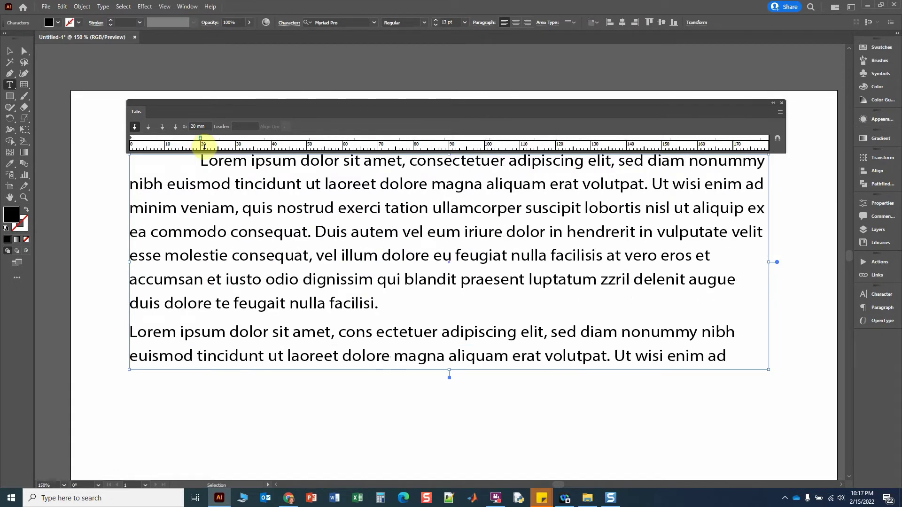
{"action": "key", "text": "BackSpace"}
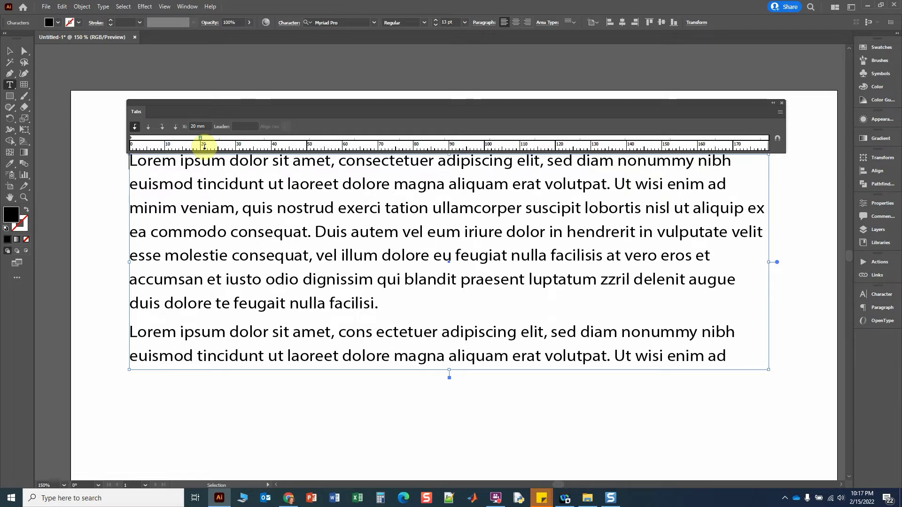
- Delete the 20 mm tab stop from the first paragraph and clear all tab stops from the whole text frame
{"action": "left_click", "coordinate": [780, 112]}
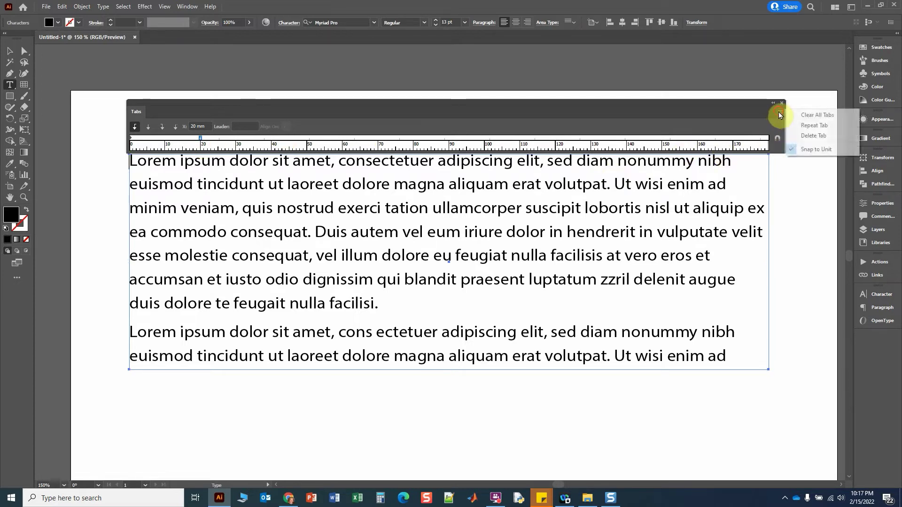
{"action": "left_click", "coordinate": [815, 136]}
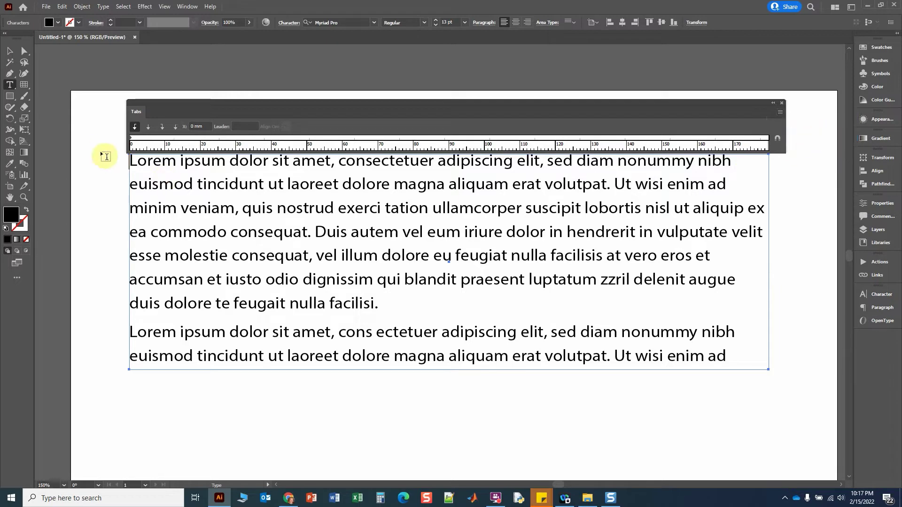
{"action": "left_click", "coordinate": [9, 53]}
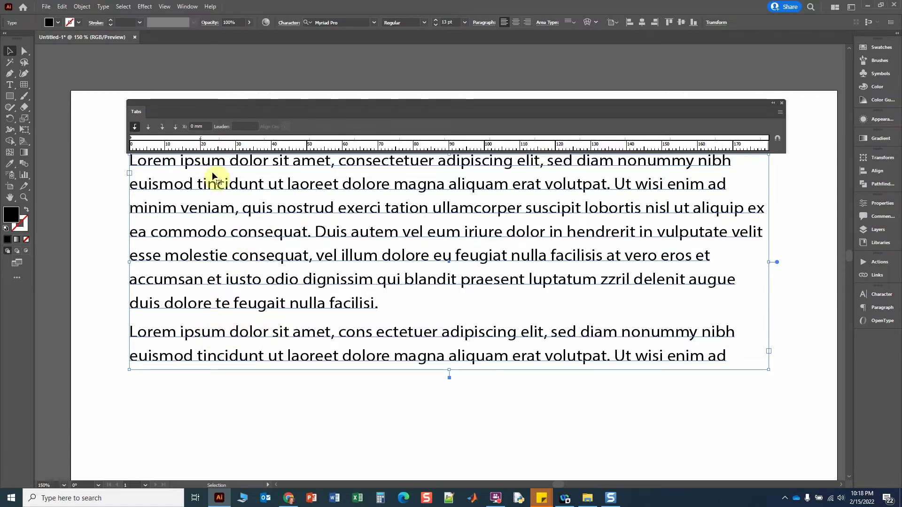
{"action": "left_click", "coordinate": [781, 113]}
{"action": "left_click", "coordinate": [801, 116]}
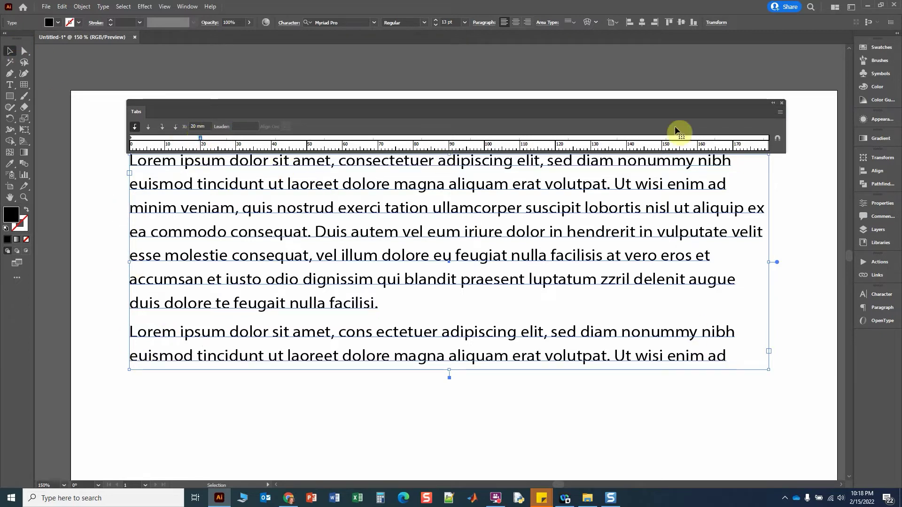
- Set a repeating 20 mm left-justified tab stop for the whole text frame and check the ruler in both paragraphs
{"action": "left_click", "coordinate": [780, 112]}
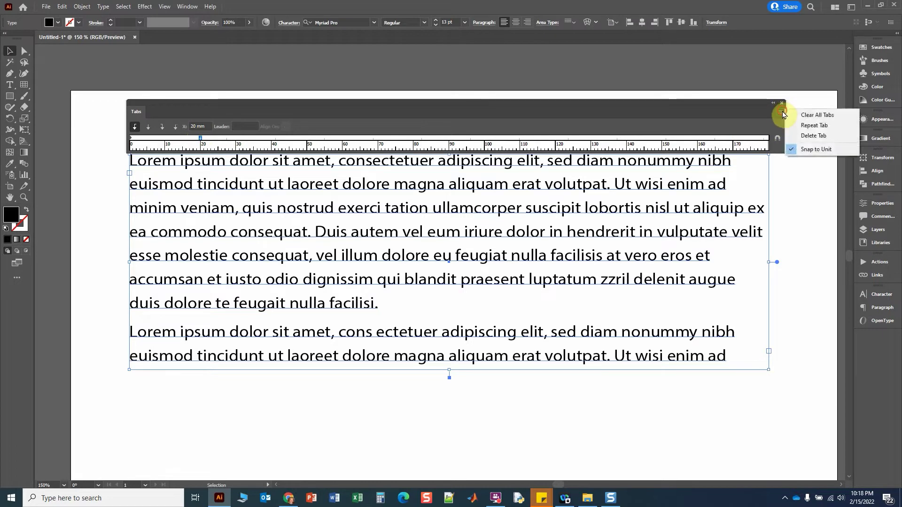
{"action": "left_click", "coordinate": [810, 126]}
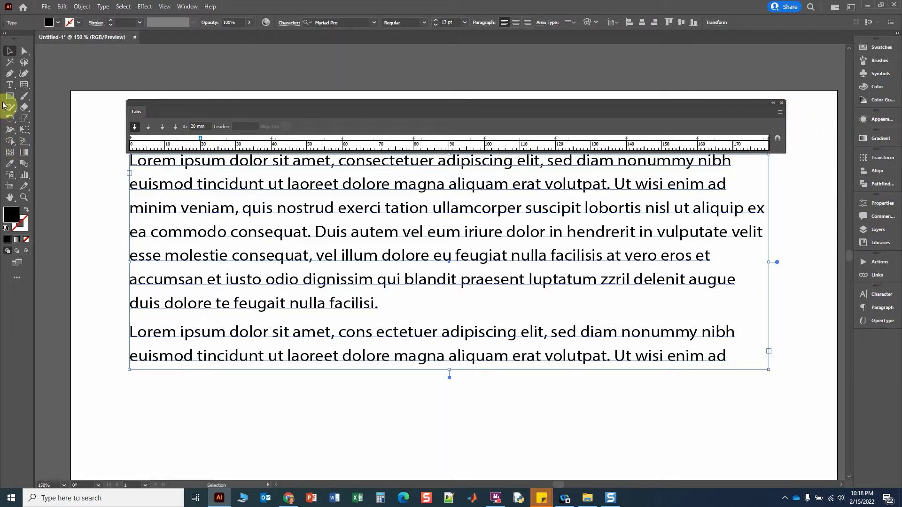
{"action": "left_click", "coordinate": [10, 85]}
{"action": "left_click", "coordinate": [200, 213]}
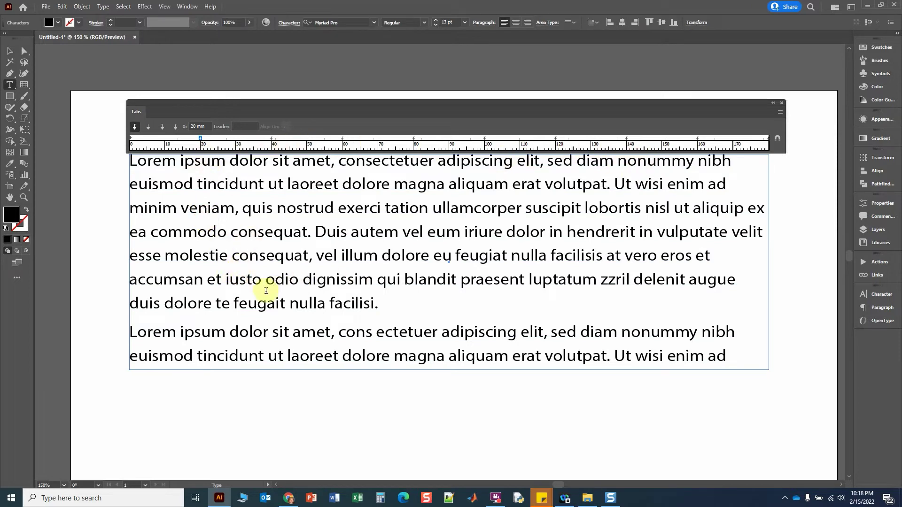
{"action": "left_click", "coordinate": [254, 332]}
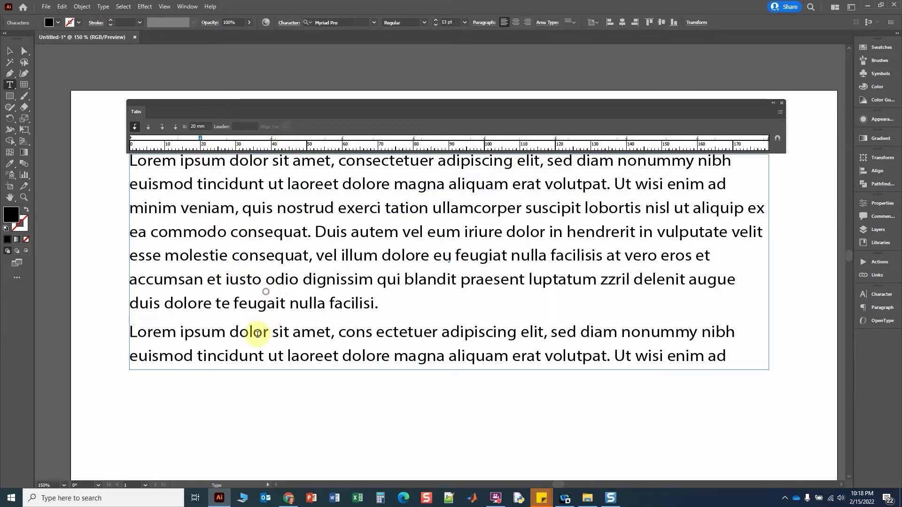
- Indent the first paragraph's first line with one tab, briefly testing a second tab and deleting it
{"action": "left_click", "coordinate": [131, 165]}
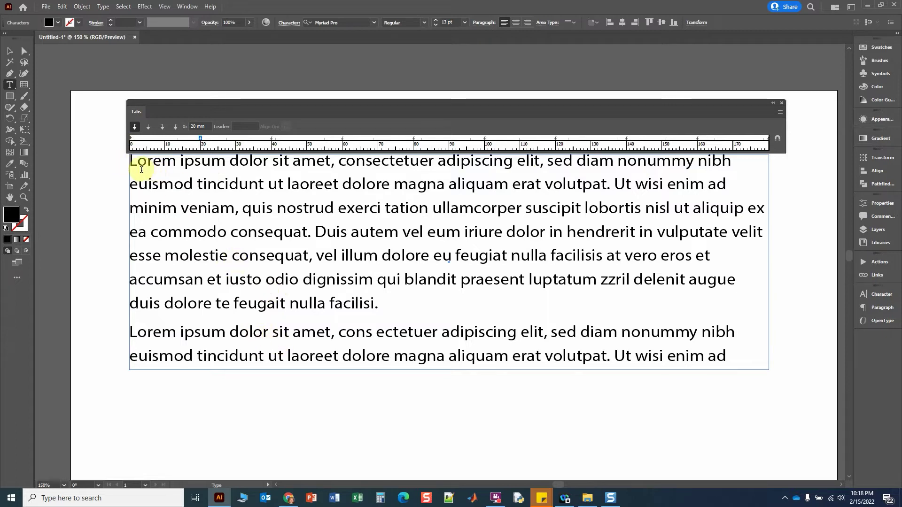
{"action": "key", "text": "Tab"}
{"action": "key", "text": "Tab"}
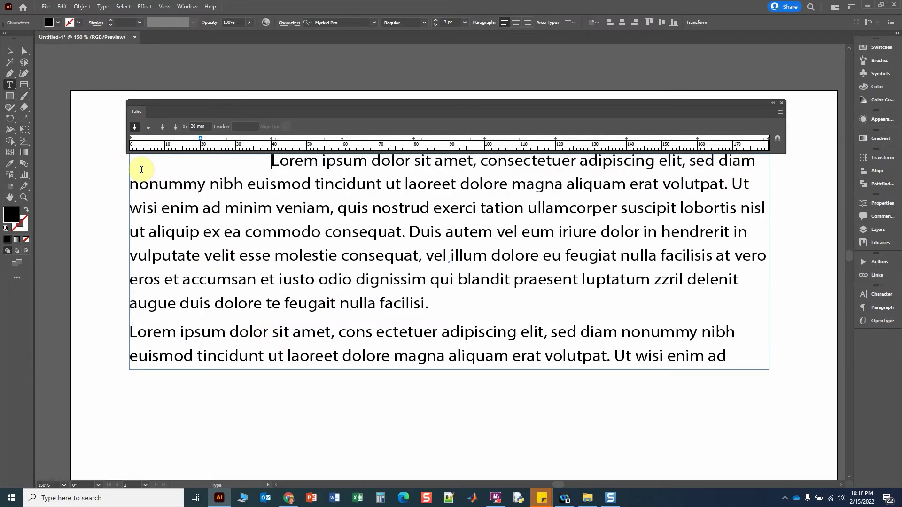
{"action": "key", "text": "BackSpace"}
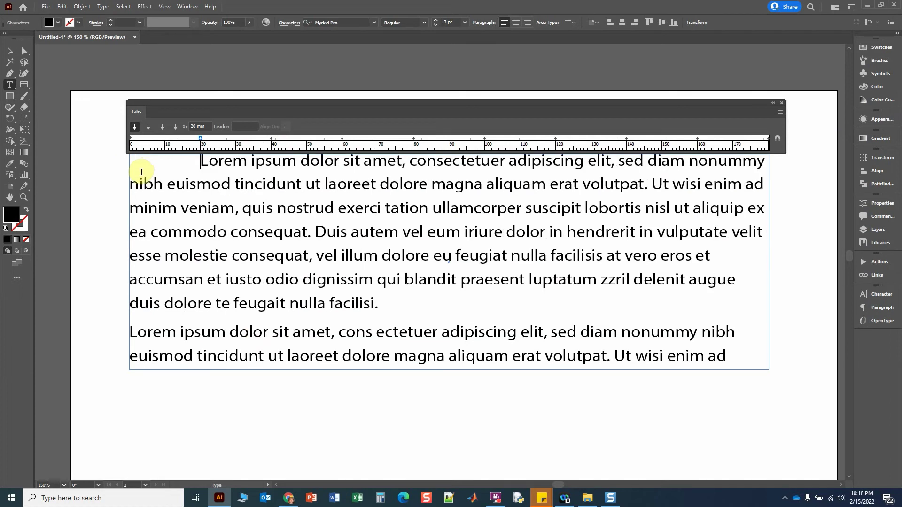
- Indent the second paragraph's first line with one tab, testing the repeated stops with extra tabs and deleting the extras
{"action": "left_click", "coordinate": [133, 333]}
{"action": "key", "text": "Tab"}
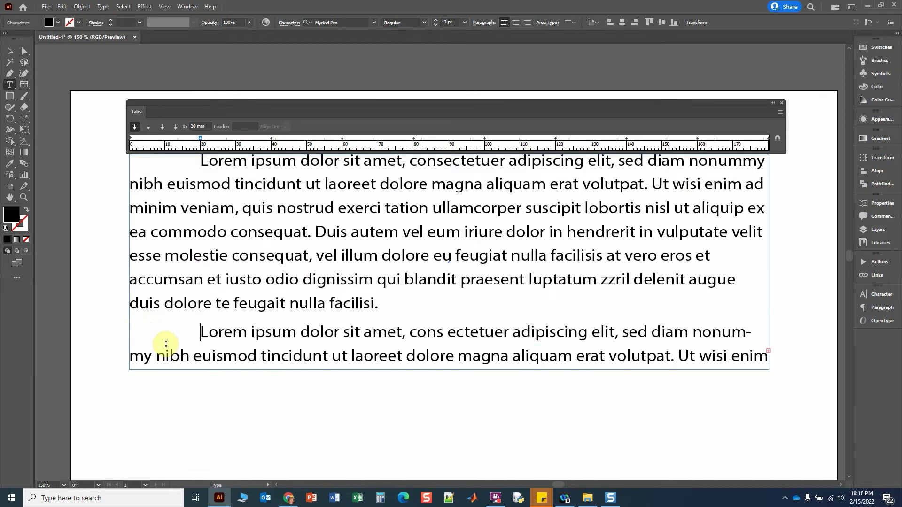
{"action": "key", "text": "Tab"}
{"action": "key", "text": "Tab"}
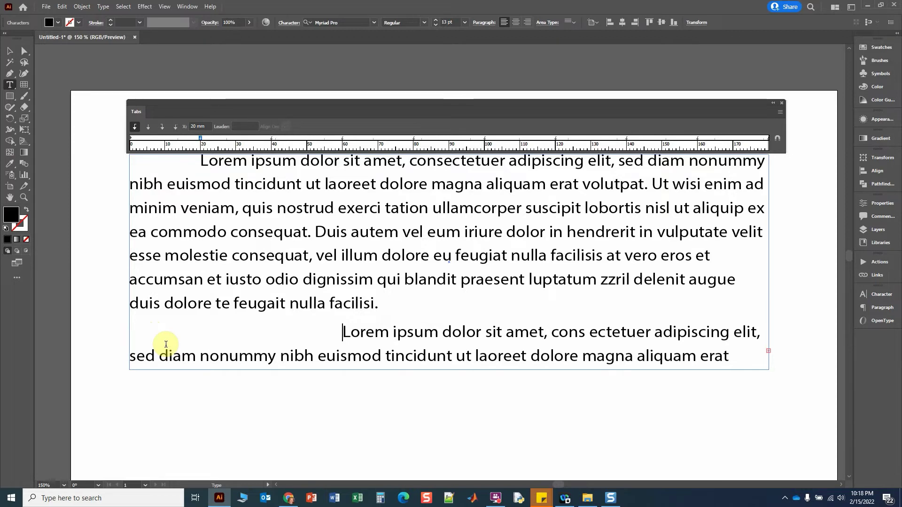
{"action": "key", "text": "BackSpace"}
{"action": "key", "text": "BackSpace"}
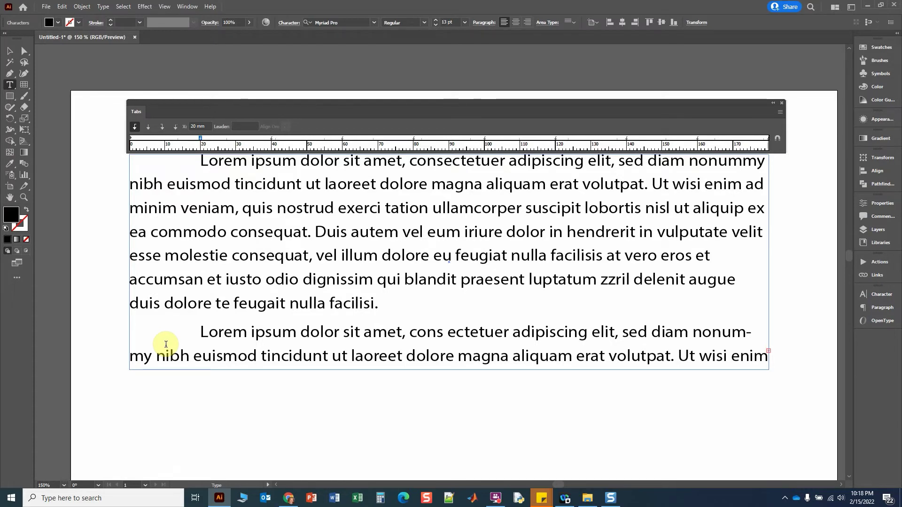
{"action": "key", "text": "Tab"}
{"action": "key", "text": "BackSpace"}
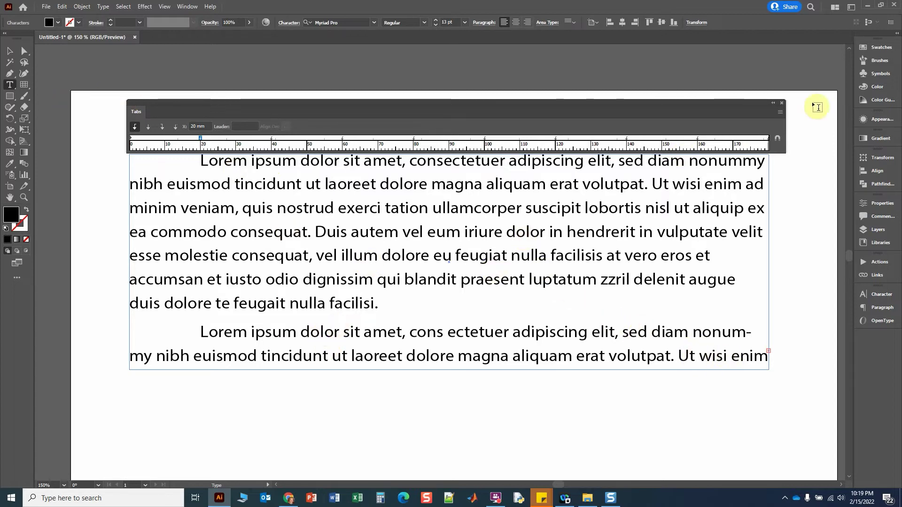
- Clear all tab stops from the second paragraph, and do the same for the whole text frame
{"action": "left_click", "coordinate": [781, 113]}
{"action": "left_click", "coordinate": [806, 115]}
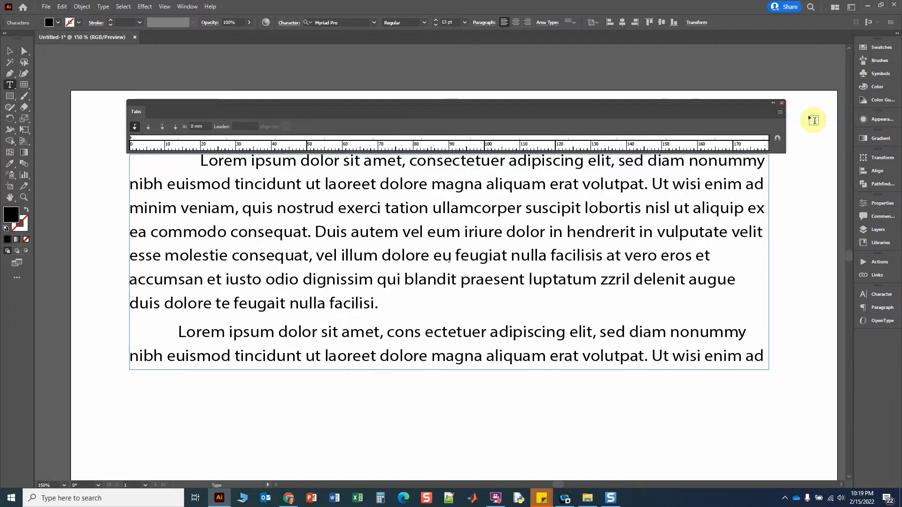
{"action": "left_click", "coordinate": [6, 54]}
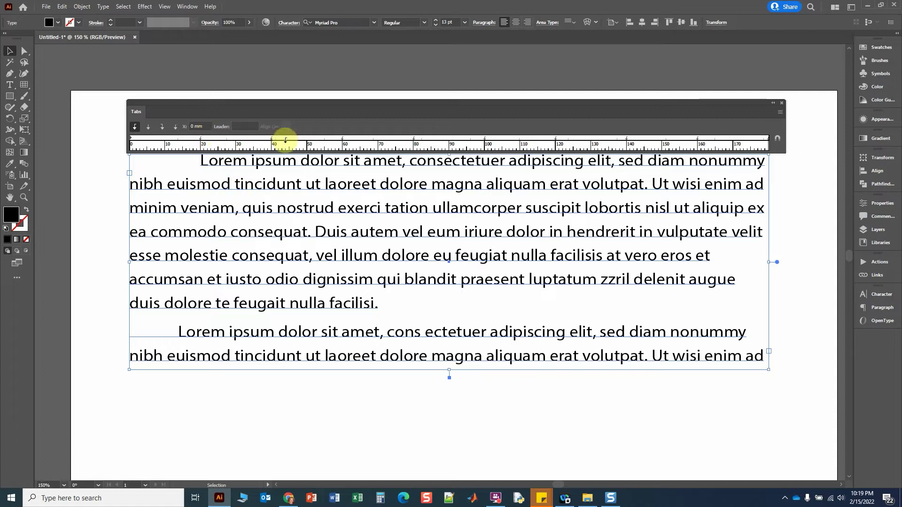
{"action": "left_click", "coordinate": [438, 143]}
{"action": "mouse_move", "coordinate": [438, 143]}
{"action": "left_mouse_down"}
{"action": "mouse_move", "coordinate": [409, 137]}
{"action": "mouse_move", "coordinate": [501, 144]}
{"action": "left_mouse_up"}
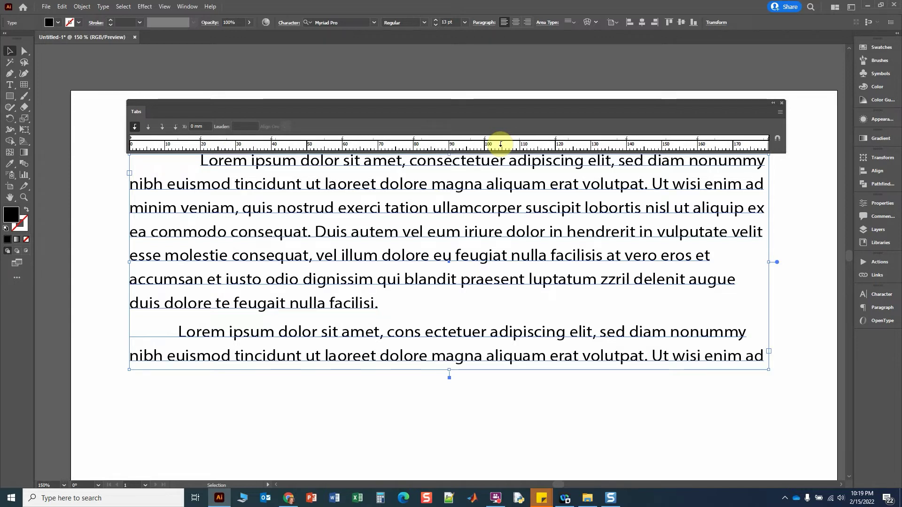
{"action": "left_click_drag", "start_coordinate": [501, 144], "coordinate": [856, 44]}
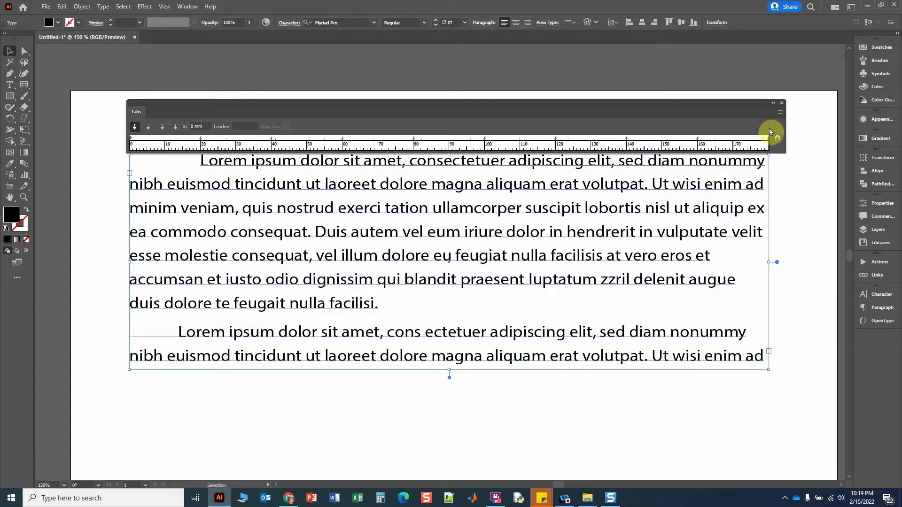
{"action": "left_click", "coordinate": [780, 111]}
{"action": "left_click", "coordinate": [793, 115]}
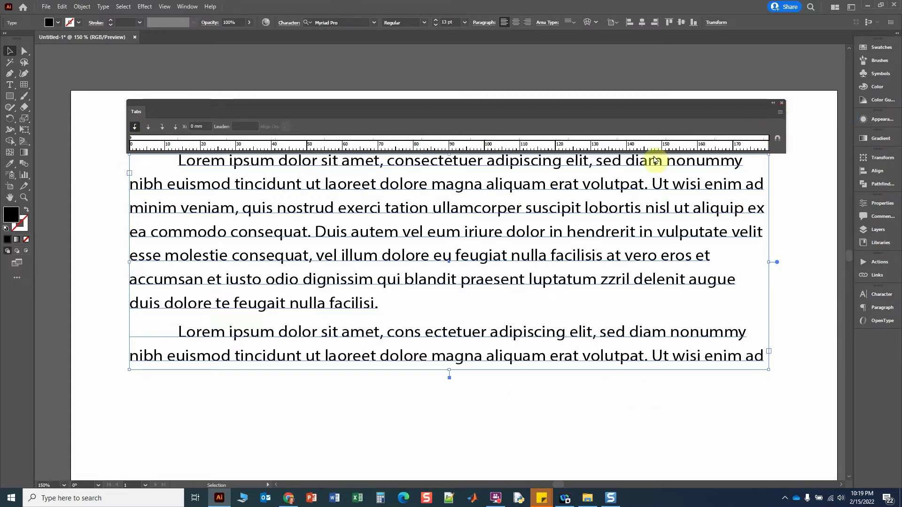
- Delete the tab characters indenting the first lines of both paragraphs
{"action": "double_click", "coordinate": [305, 256]}
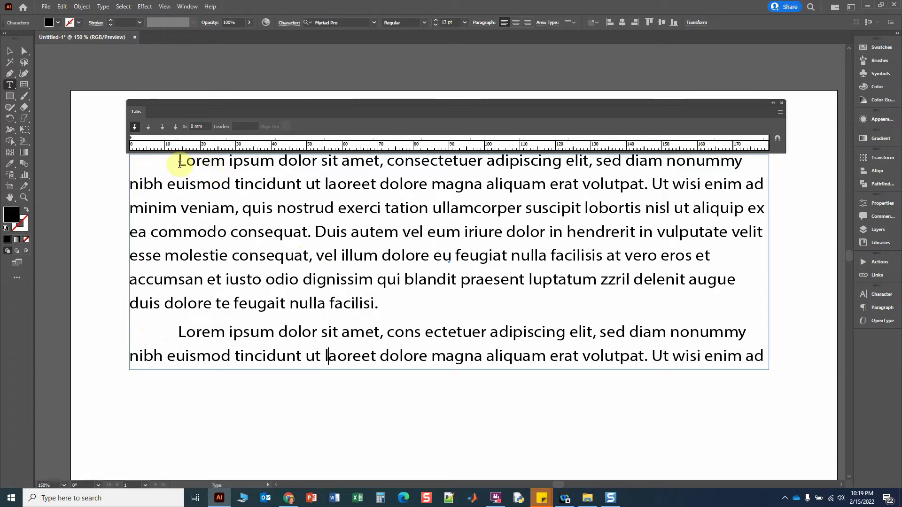
{"action": "left_click_drag", "start_coordinate": [179, 163], "coordinate": [129, 162]}
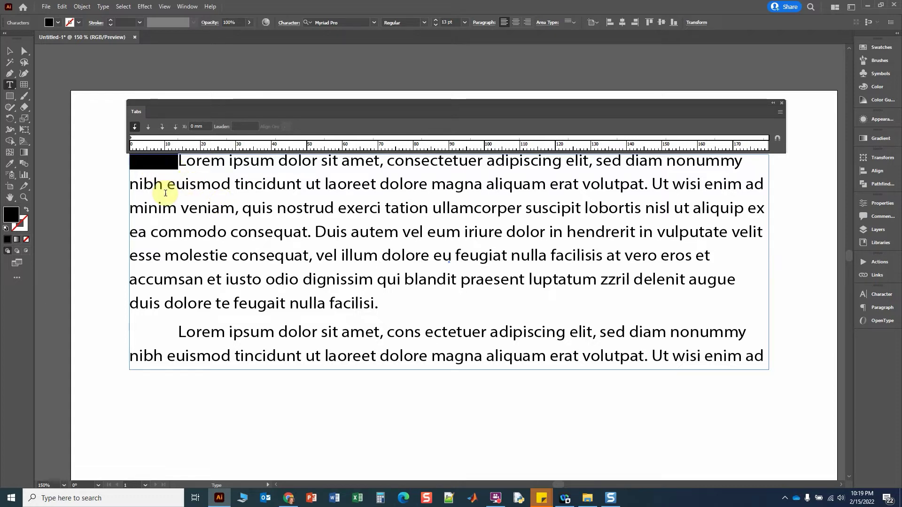
{"action": "key", "text": "BackSpace"}
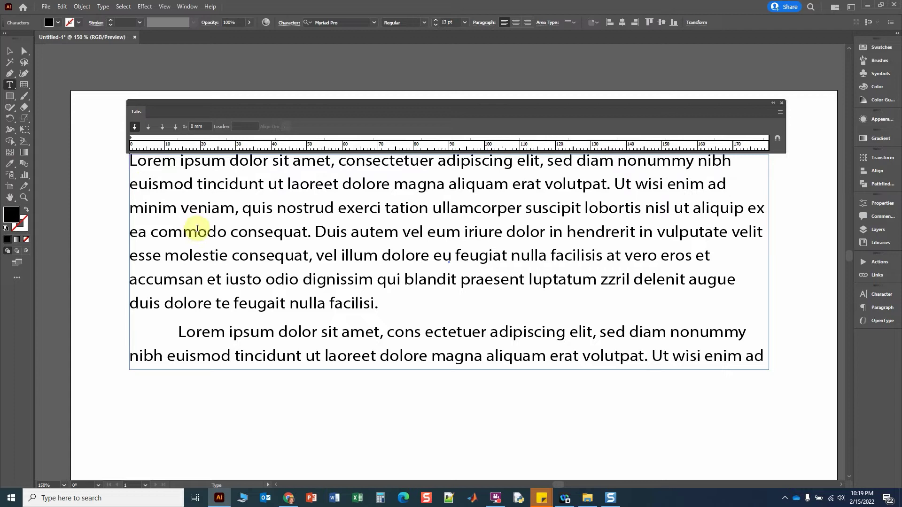
{"action": "left_click", "coordinate": [177, 332]}
{"action": "key", "text": "BackSpace"}
- Replace all text in the frame with five one-line paragraphs: "This is", "the most", "awesome", "poster you have ever" and "seen!"
{"action": "left_click_drag", "start_coordinate": [727, 356], "coordinate": [133, 157]}
{"action": "key", "text": "BackSpace"}
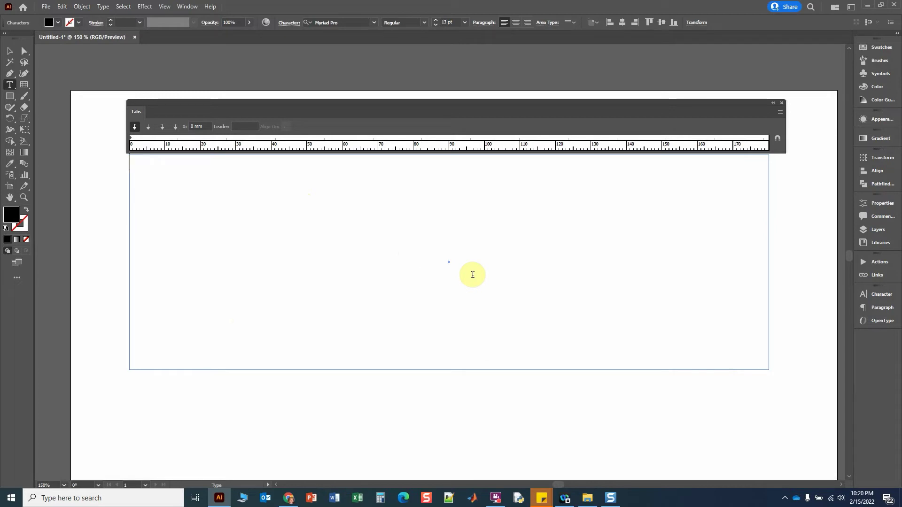
{"action": "type", "text": "Thi"}
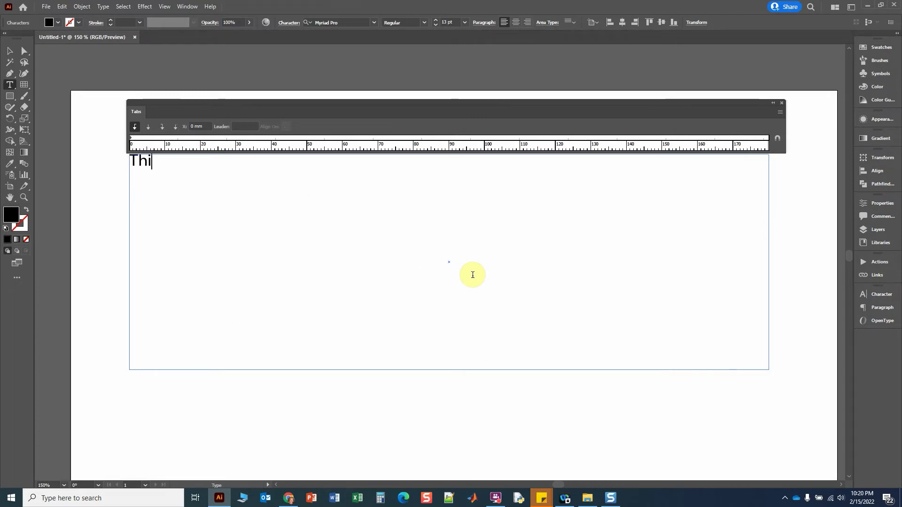
{"action": "type", "text": "s isthe mose"}
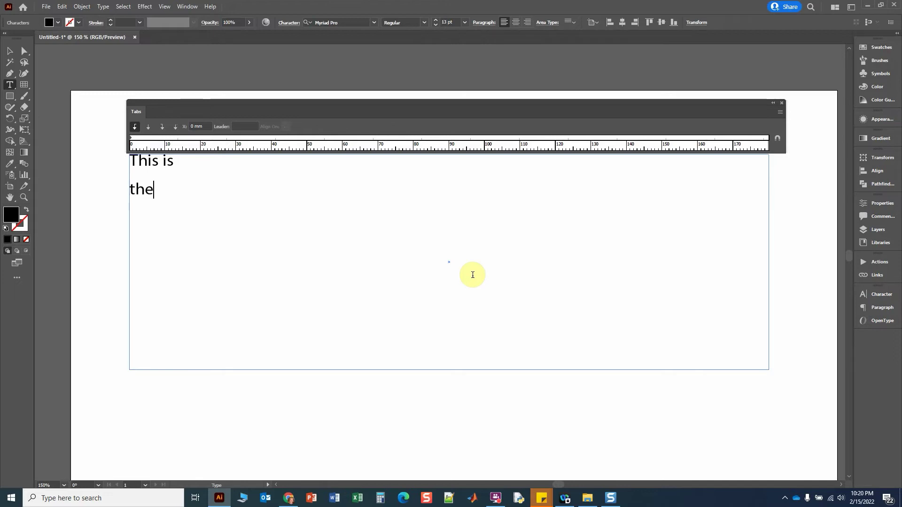
{"action": "key", "text": "BackSpace"}
{"action": "type", "text": "t"}
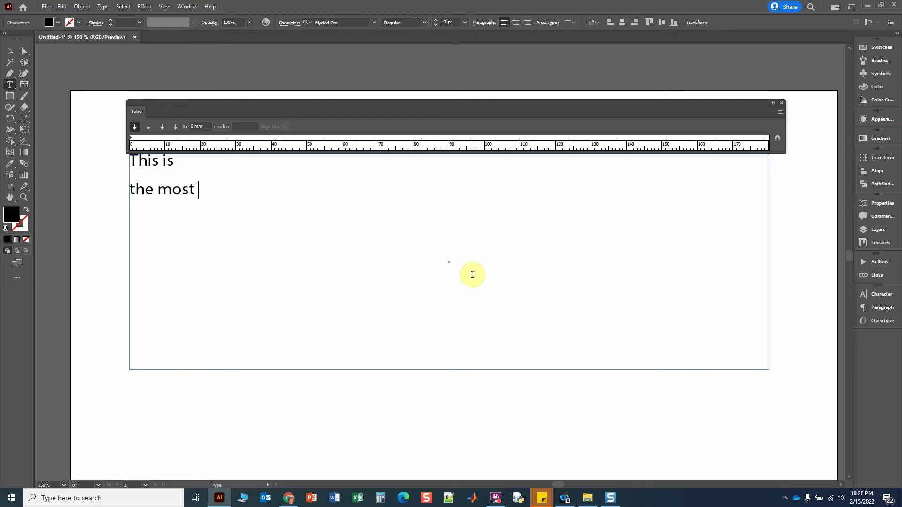
{"action": "type", "text": "awes"}
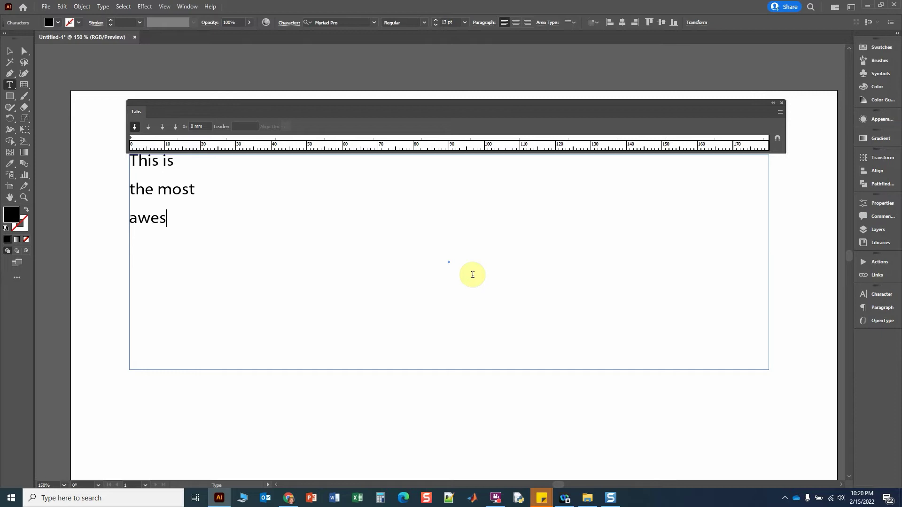
{"action": "type", "text": "ome"}
{"action": "type", "text": "poster you have "}
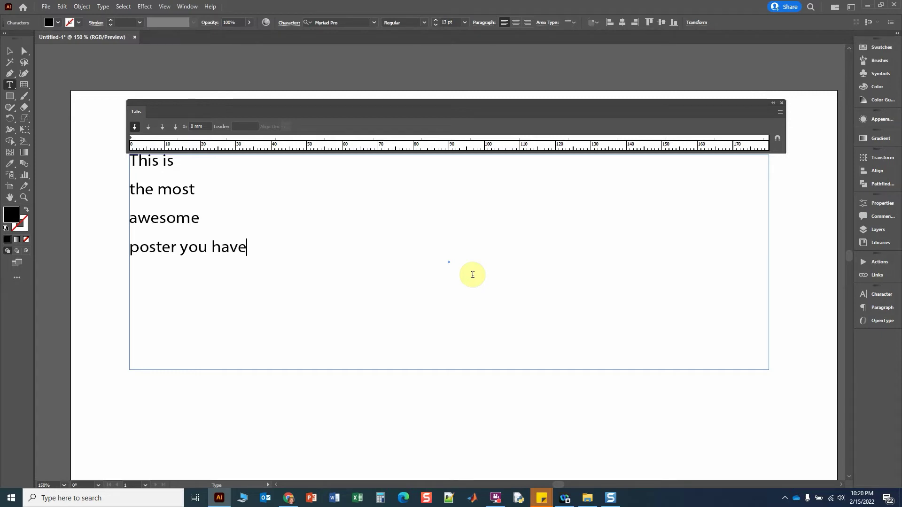
{"action": "type", "text": "ever"}
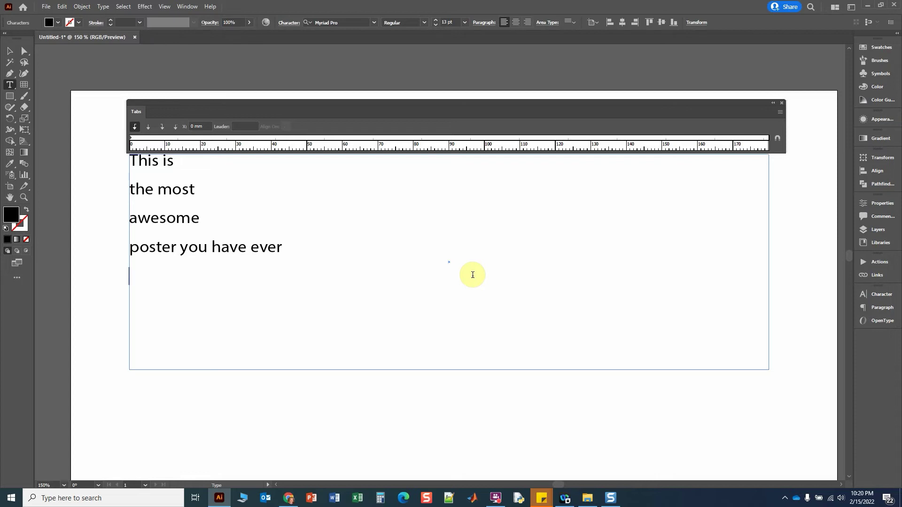
{"action": "type", "text": "see!"}
{"action": "type", "text": "!"}
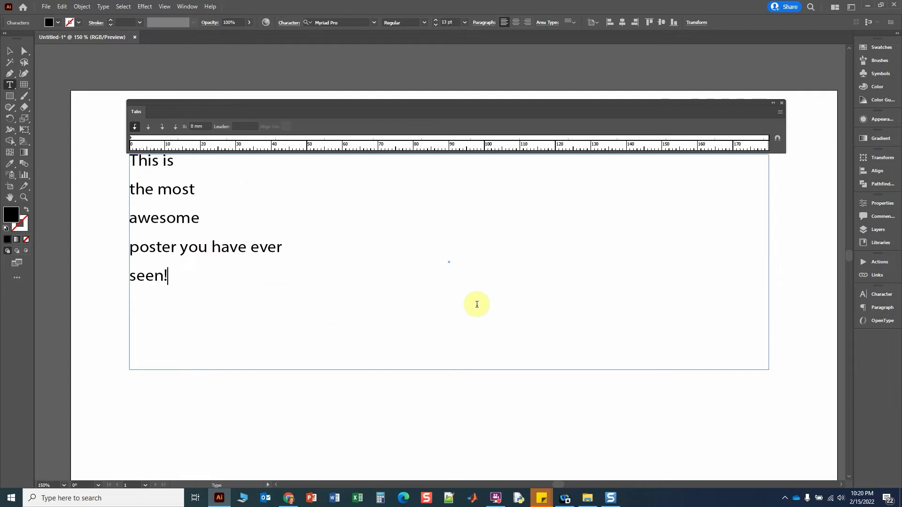
- Add a center-justified tab stop at 20 mm for the whole text frame and repeat it across the ruler
{"action": "left_click", "coordinate": [12, 52]}
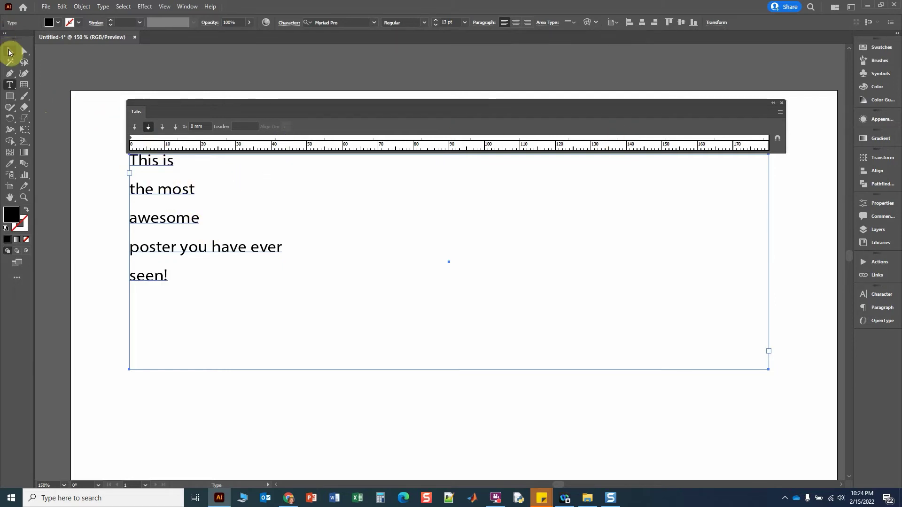
{"action": "left_click", "coordinate": [8, 53]}
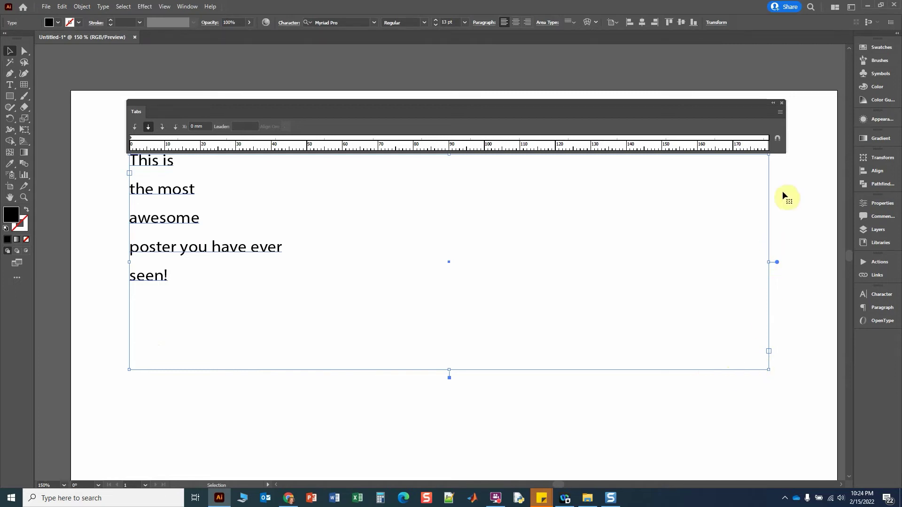
{"action": "left_click", "coordinate": [148, 127]}
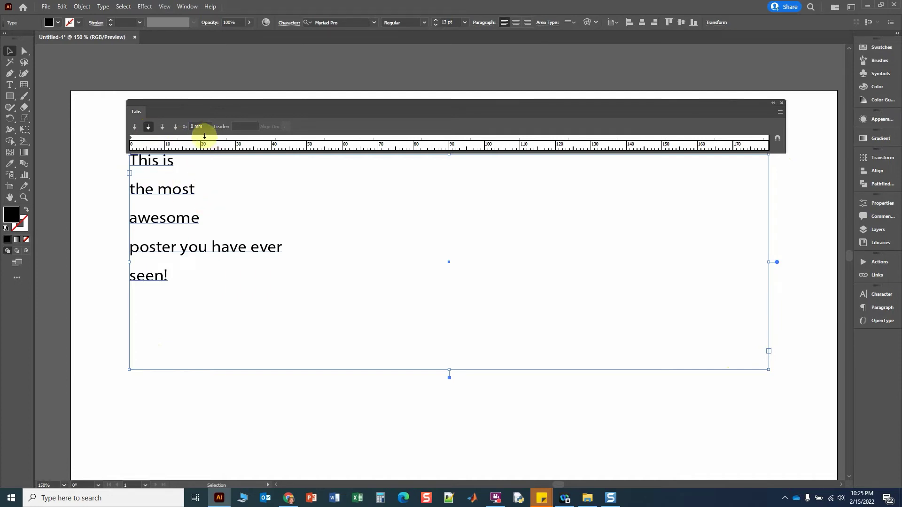
{"action": "left_click", "coordinate": [201, 139]}
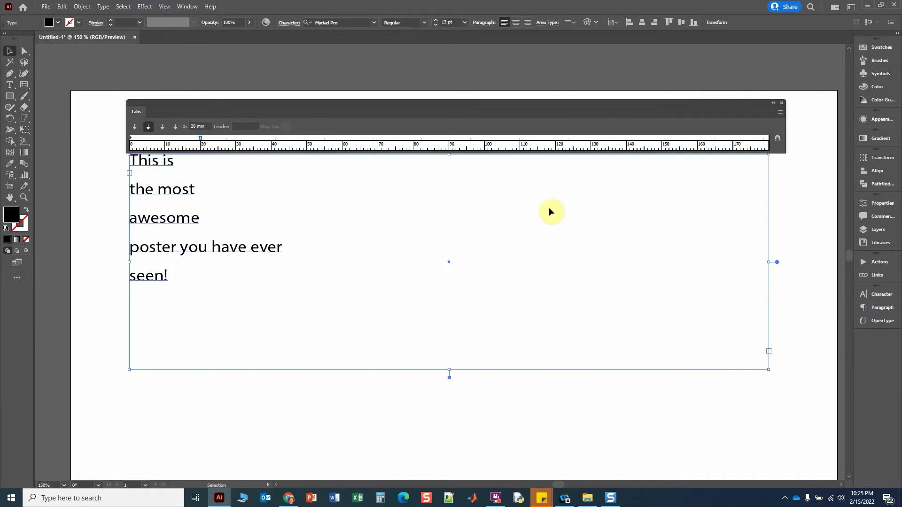
{"action": "left_click", "coordinate": [780, 113]}
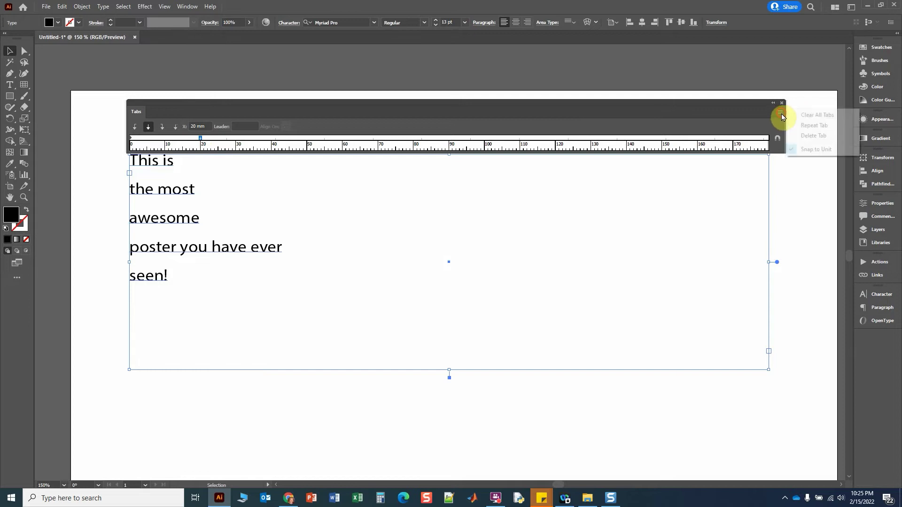
{"action": "left_click", "coordinate": [813, 126]}
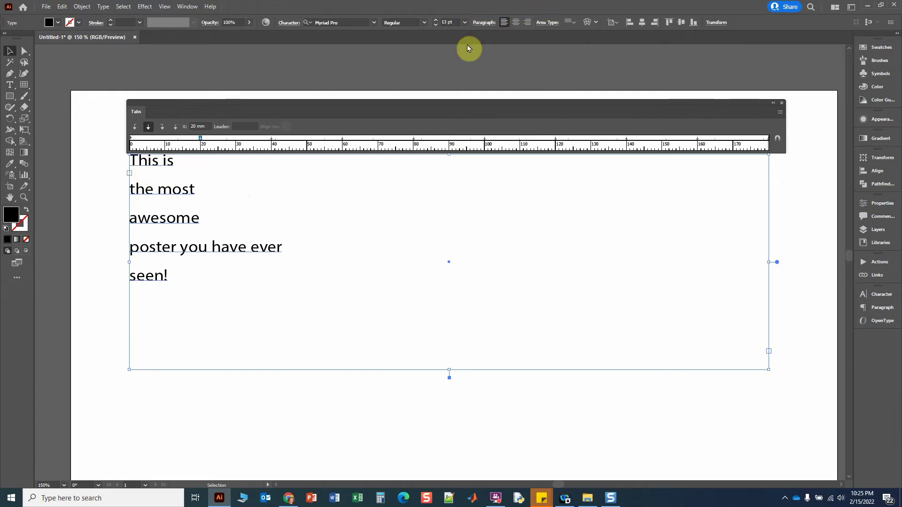
- Insert one tab before "This is" on the first line
{"action": "double_click", "coordinate": [150, 167]}
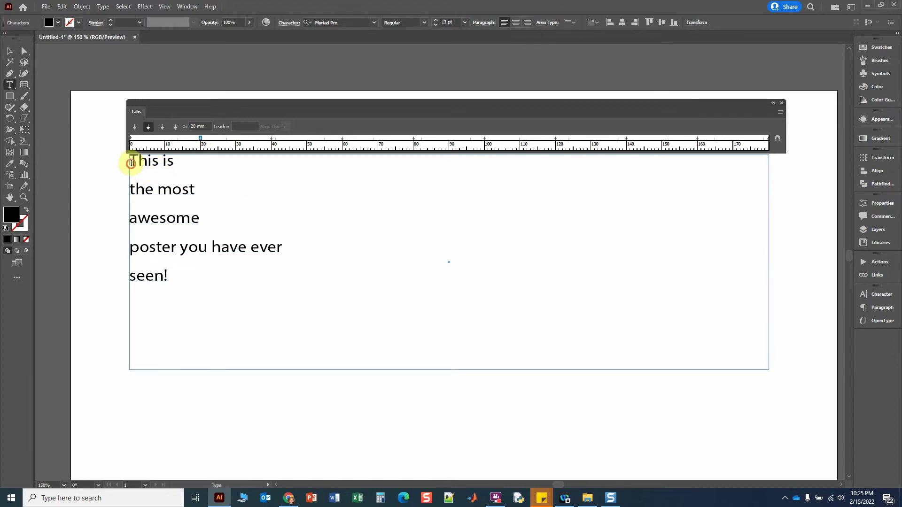
{"action": "left_click", "coordinate": [131, 163]}
{"action": "key", "text": "Tab"}
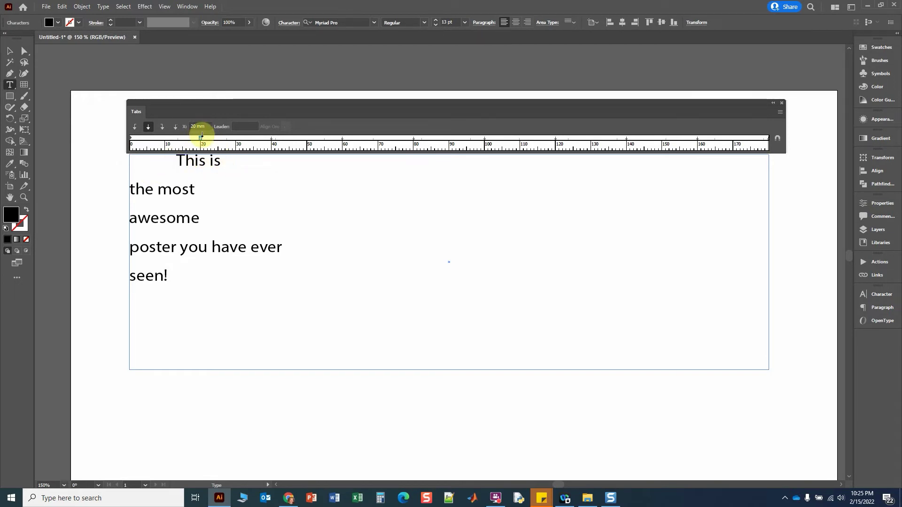
- Test the centered tab by adding the filler "fkdjf kjfkd jfkdj kdjfk" after "This is", and delete the filler
{"action": "left_click", "coordinate": [214, 162]}
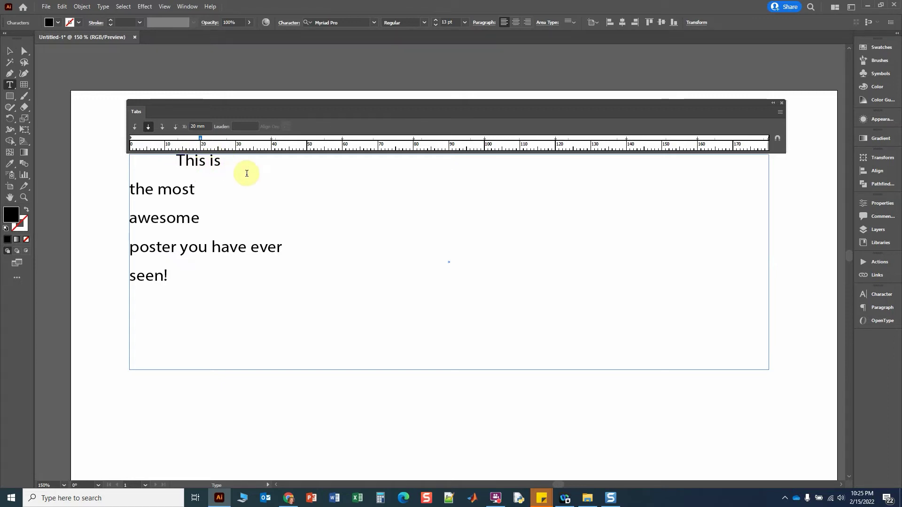
{"action": "type", "text": "fkdjf"}
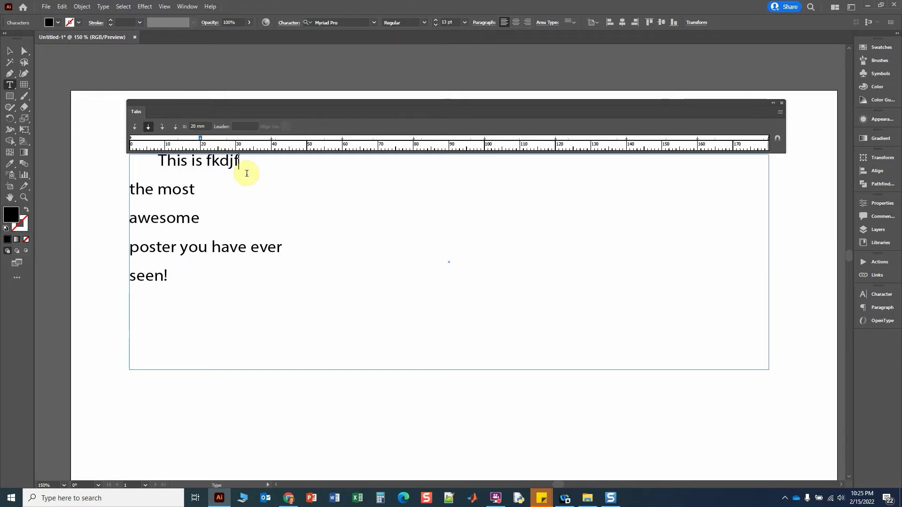
{"action": "type", "text": " kjfkd jfkdj kdjfk"}
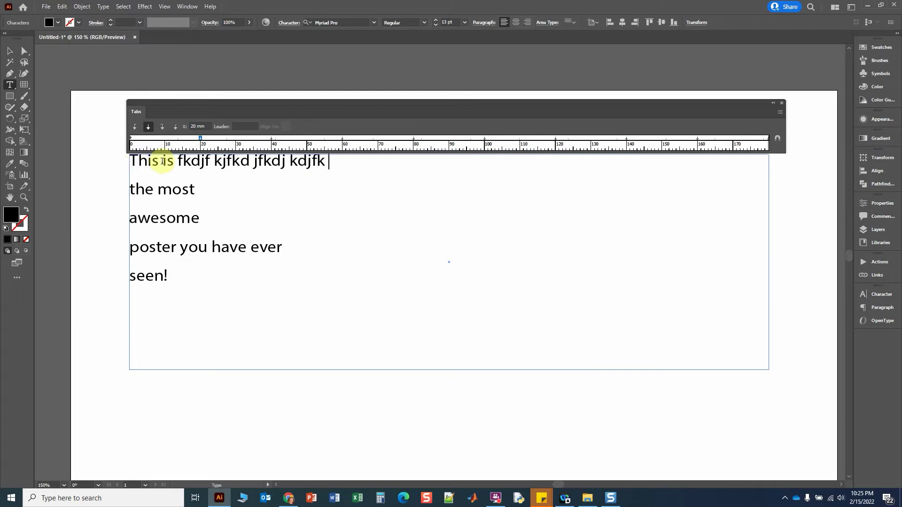
{"action": "key", "text": "BackSpace"}
{"action": "key", "text": "BackSpace"}
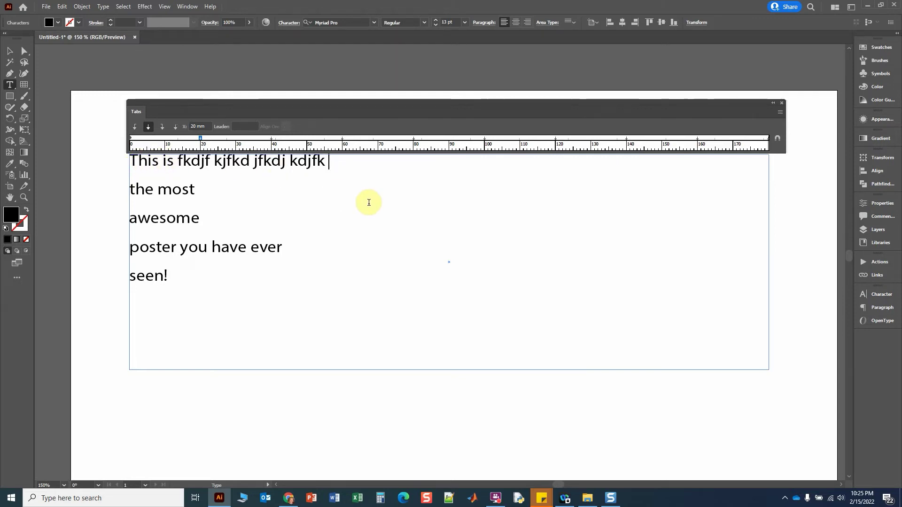
{"action": "key", "text": "BackSpace"}
{"action": "key", "text": "BackSpace"}
{"action": "key", "text": "BackSpace"}
{"action": "key", "text": "BackSpace"}
{"action": "key", "text": "BackSpace"}
{"action": "key", "text": "BackSpace"}
{"action": "key", "text": "BackSpace"}
{"action": "key", "text": "BackSpace"}
{"action": "key", "text": "BackSpace"}
{"action": "key", "text": "BackSpace"}
{"action": "key", "text": "BackSpace"}
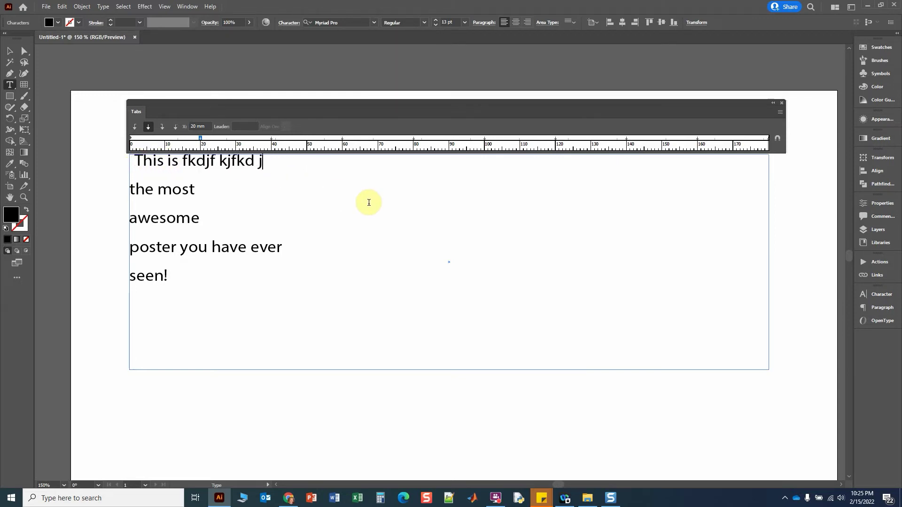
{"action": "key", "text": "BackSpace"}
{"action": "key", "text": "BackSpace"}
{"action": "key", "text": "BackSpace"}
{"action": "key", "text": "BackSpace"}
{"action": "key", "text": "BackSpace"}
{"action": "key", "text": "BackSpace"}
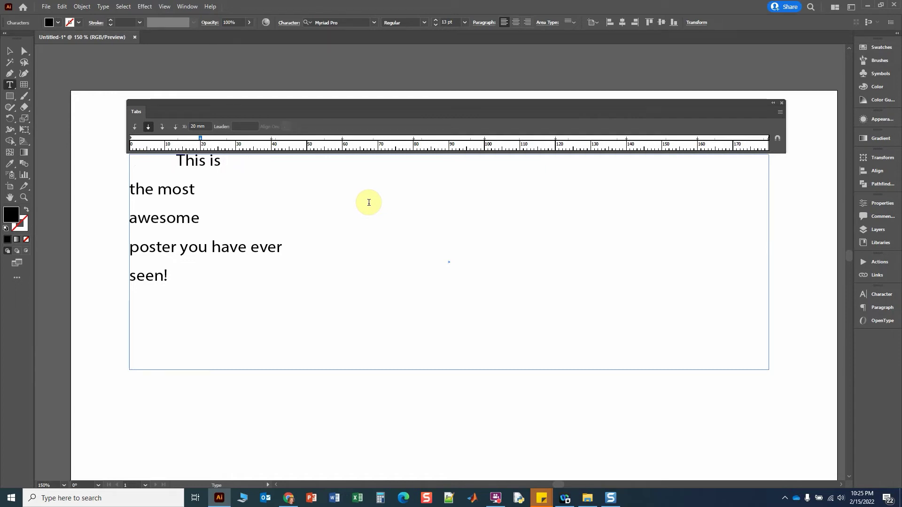
- Insert two tabs before "the most" on the second line
{"action": "left_click", "coordinate": [182, 188]}
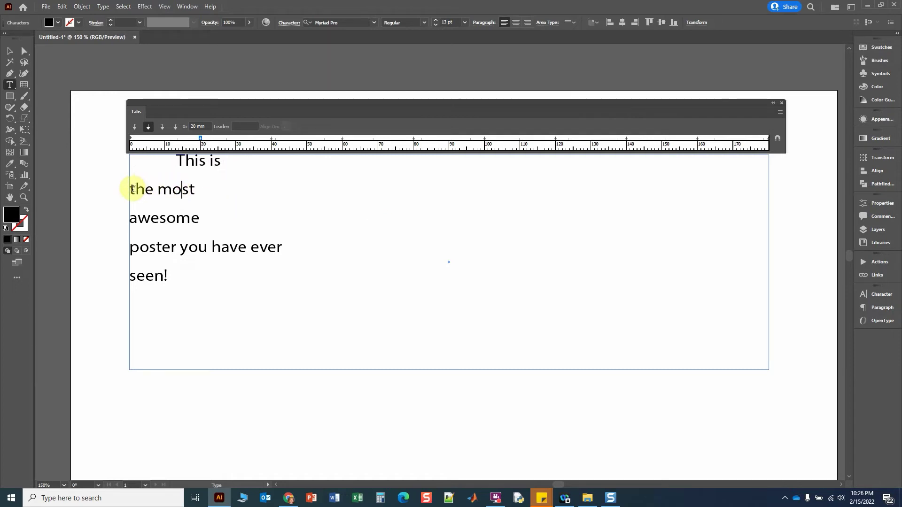
{"action": "left_click", "coordinate": [131, 190]}
{"action": "key", "text": "Tab"}
{"action": "key", "text": "Tab"}
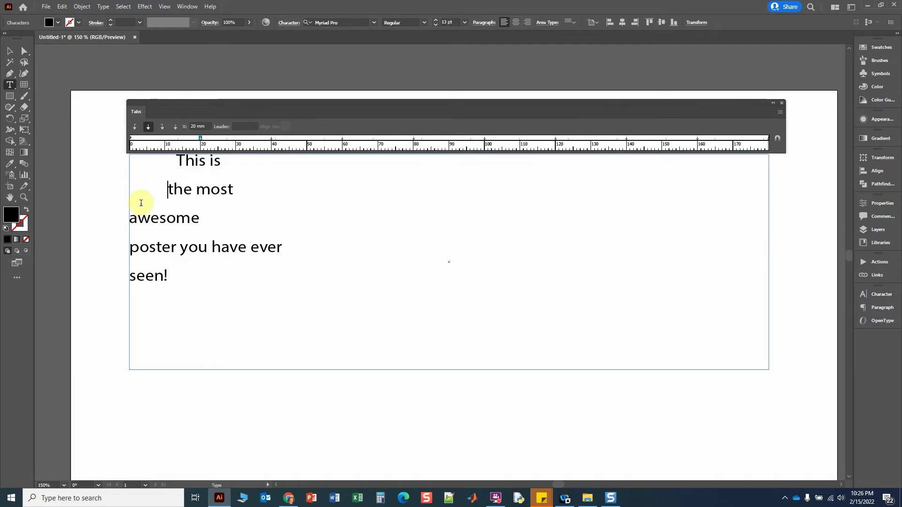
- Insert four tabs before "awesome" on the third line
{"action": "left_click", "coordinate": [145, 219]}
{"action": "left_click", "coordinate": [131, 218]}
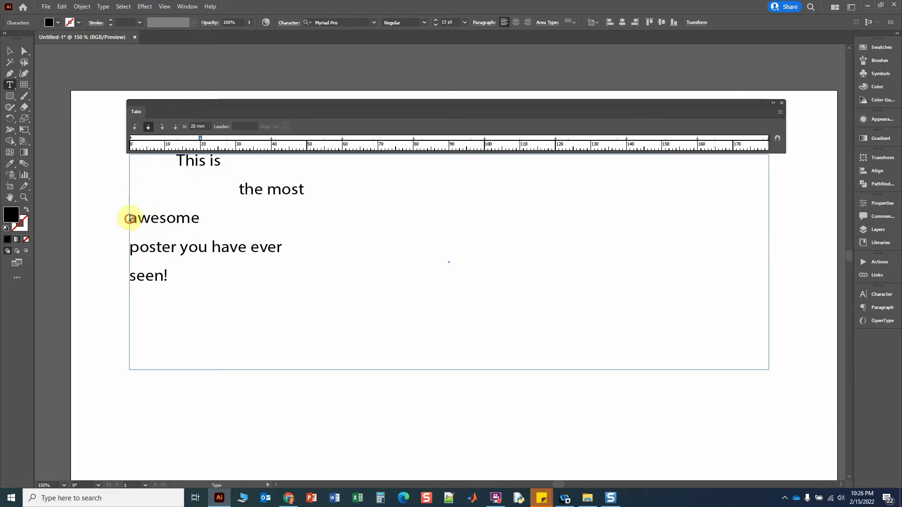
{"action": "key", "text": "Tab"}
{"action": "key", "text": "Tab"}
{"action": "key", "text": "Tab"}
{"action": "key", "text": "Tab"}
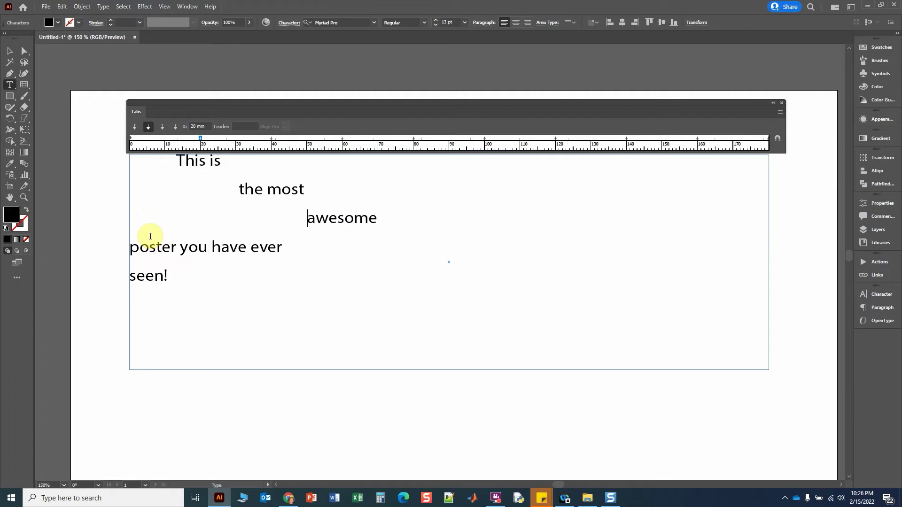
- Insert a tab before "poster you have ever" and three tabs before "seen!"
{"action": "left_click", "coordinate": [130, 250]}
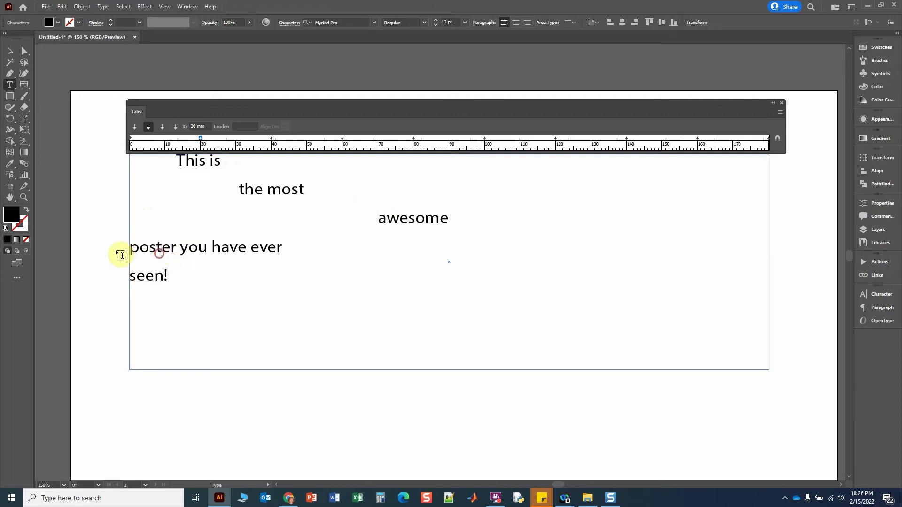
{"action": "key", "text": "Tab"}
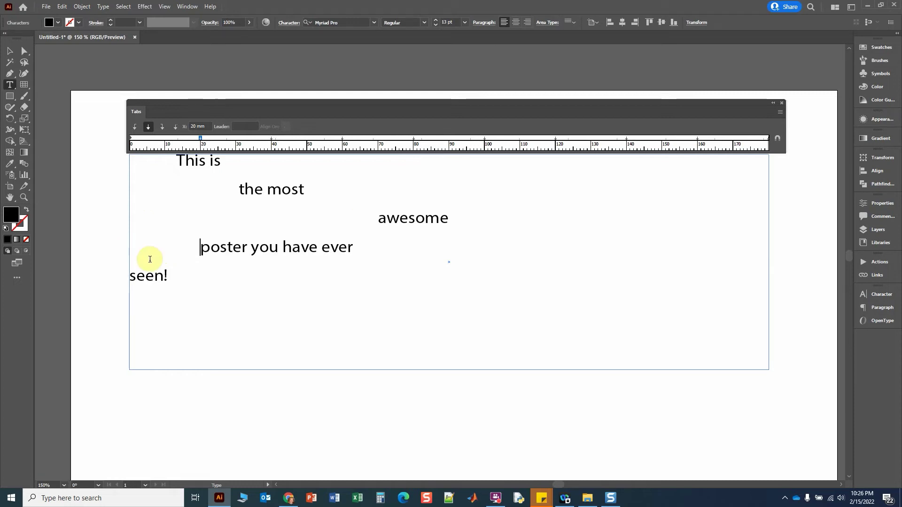
{"action": "left_click", "coordinate": [140, 282]}
{"action": "key", "text": "Tab"}
{"action": "key", "text": "Tab"}
{"action": "key", "text": "Tab"}
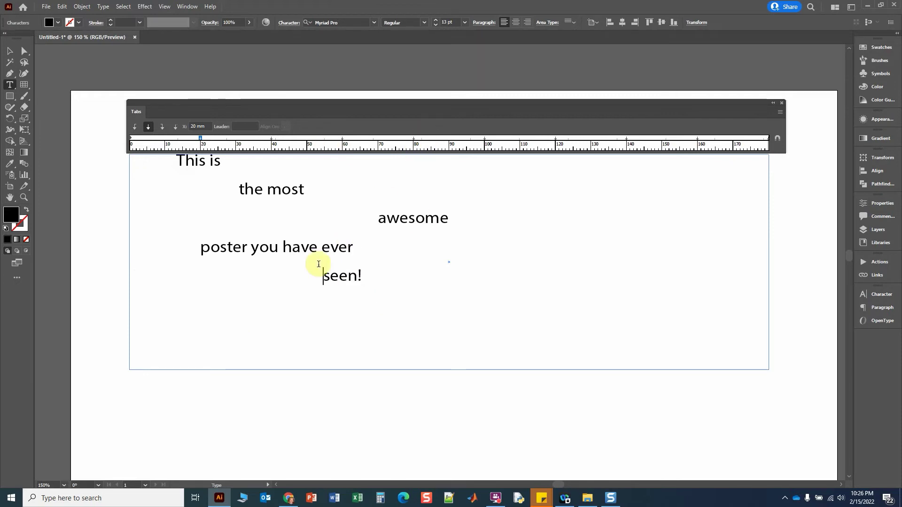
- Draw a new area text frame about 181 by 58 mm on empty space below the poster text, and set its width to 180 mm
{"action": "scroll", "coordinate": [506, 282], "scroll_direction": "down", "scroll_amount": 2}
{"action": "scroll", "coordinate": [506, 281], "scroll_direction": "down", "scroll_amount": 5}
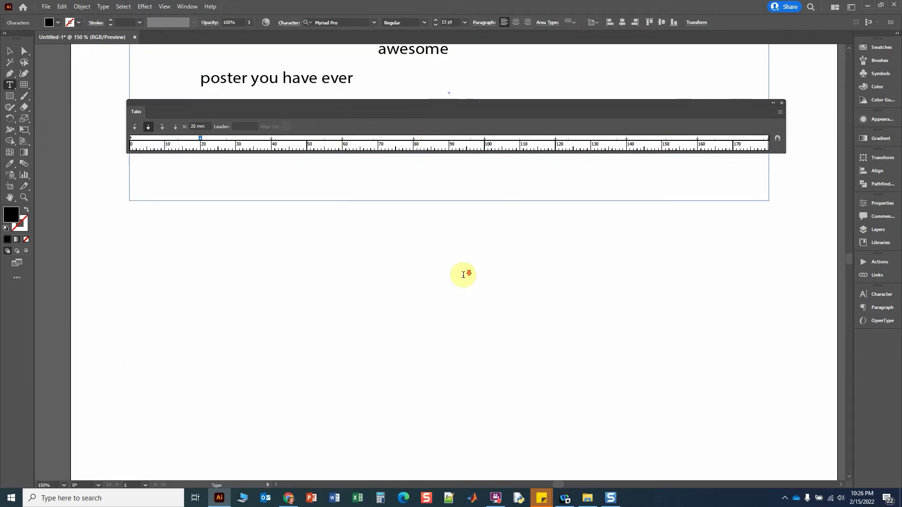
{"action": "scroll", "coordinate": [469, 280], "scroll_direction": "up", "scroll_amount": 4}
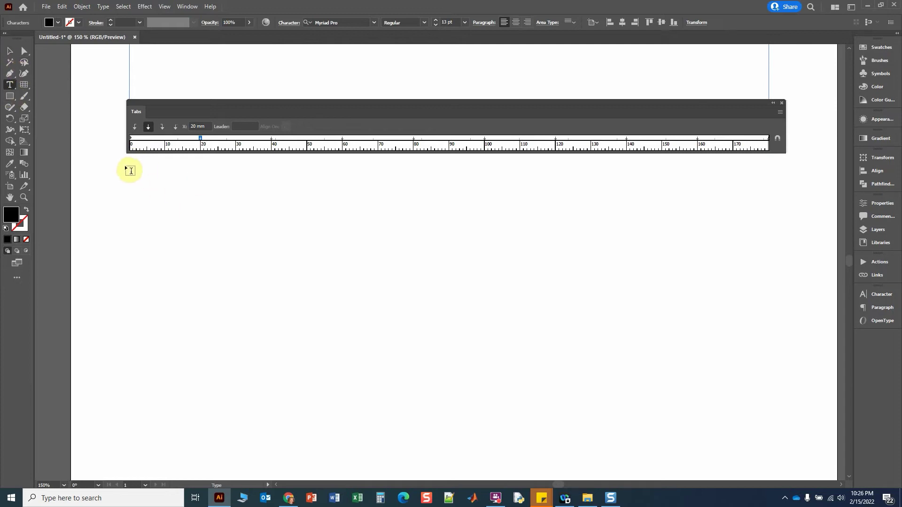
{"action": "left_click_drag", "start_coordinate": [132, 169], "coordinate": [772, 368]}
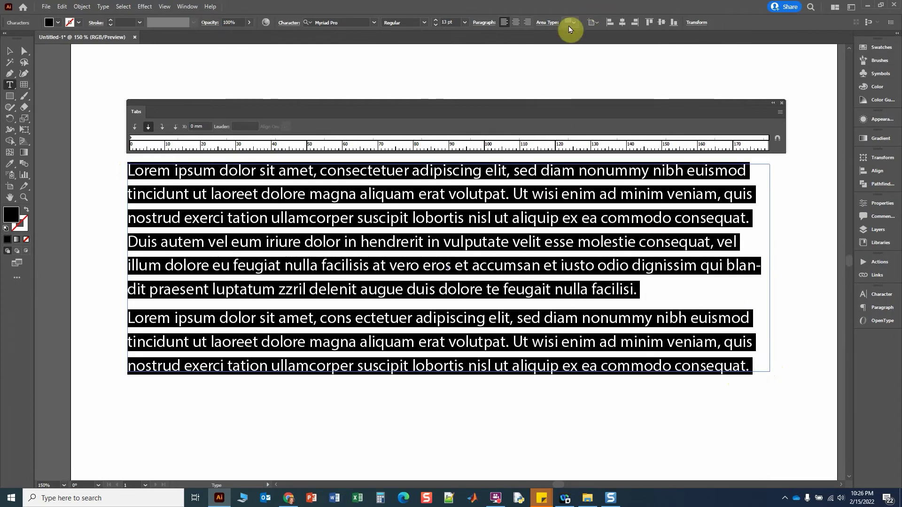
{"action": "left_click", "coordinate": [698, 24]}
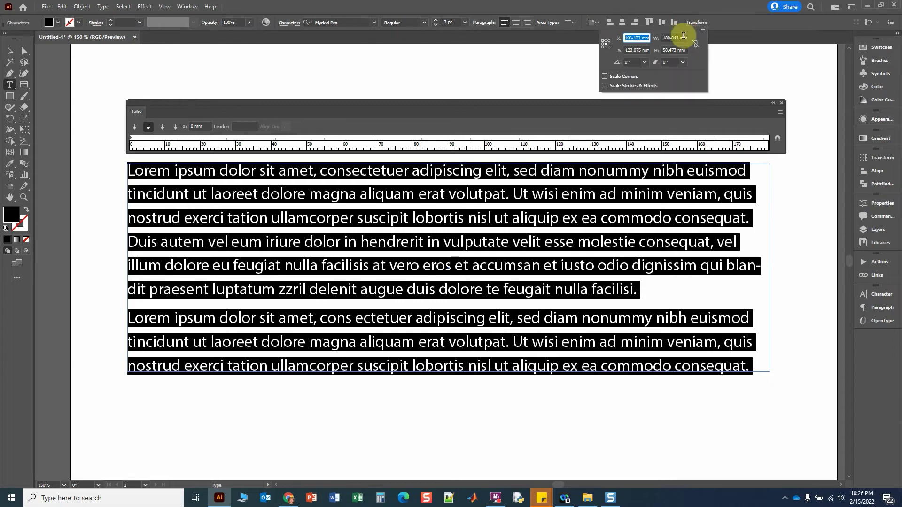
{"action": "left_click", "coordinate": [673, 38]}
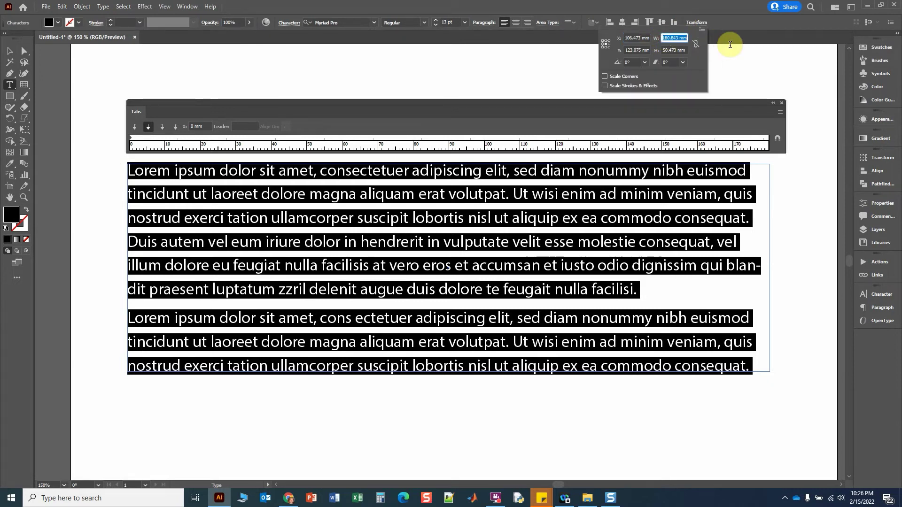
{"action": "type", "text": "180"}
{"action": "key", "text": "Return"}
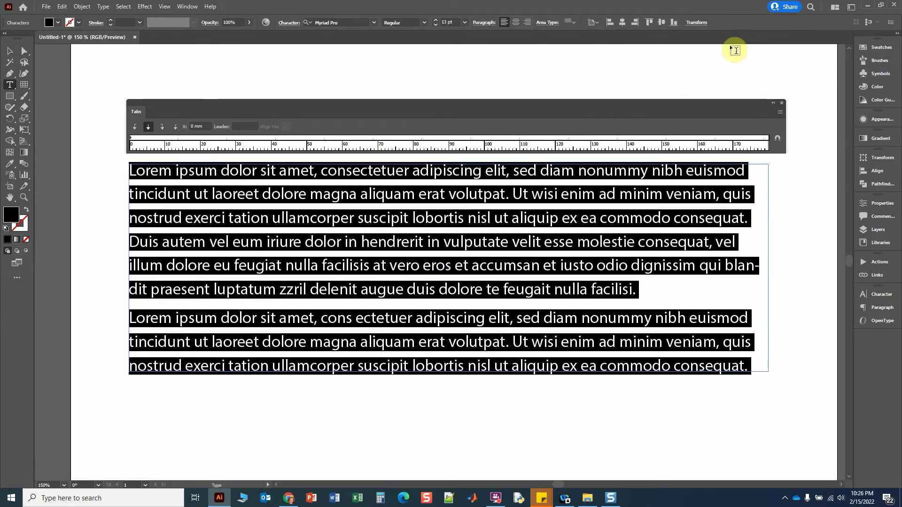
- Align the Tabs panel with the placeholder text frame and deselect the frame
{"action": "left_click", "coordinate": [779, 139]}
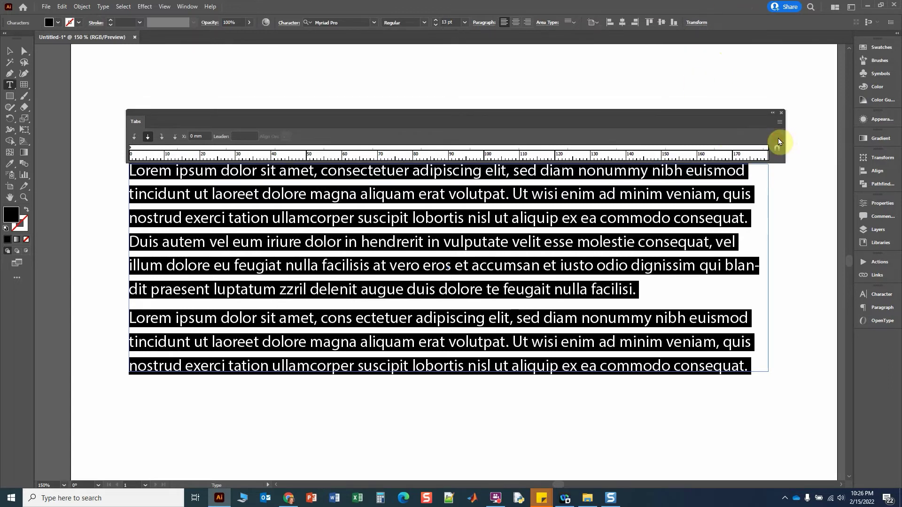
{"action": "left_click", "coordinate": [11, 53]}
{"action": "left_click", "coordinate": [100, 241]}
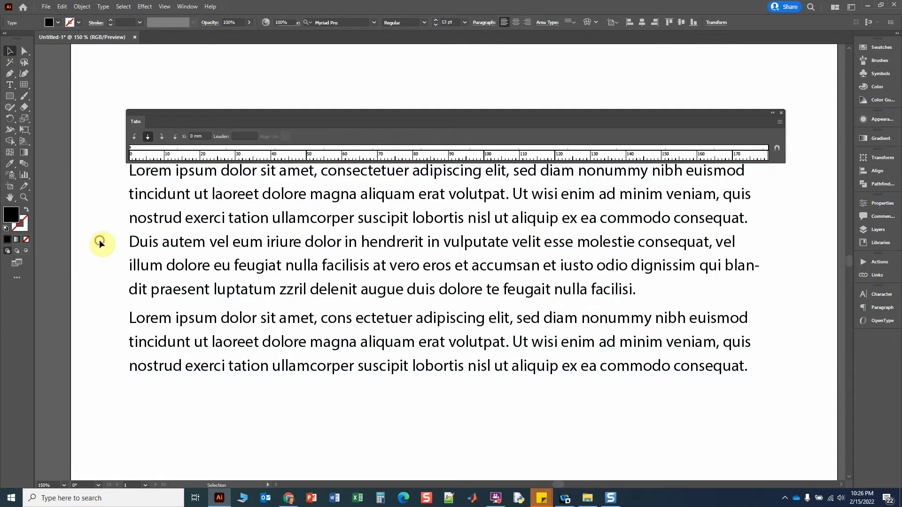
{"action": "left_click", "coordinate": [474, 293]}
{"action": "left_click_drag", "start_coordinate": [744, 367], "coordinate": [701, 358]}
{"action": "key", "text": "ctrl+z"}
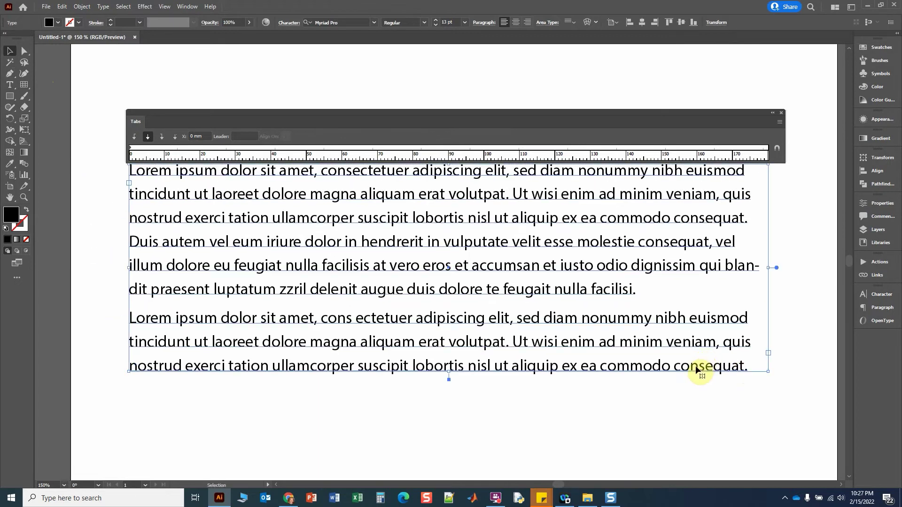
- Delete all the placeholder text after "Lorem ipsum" and deselect the text frame
{"action": "double_click", "coordinate": [698, 366]}
{"action": "left_click_drag", "start_coordinate": [747, 371], "coordinate": [221, 169]}
{"action": "key", "text": "BackSpace"}
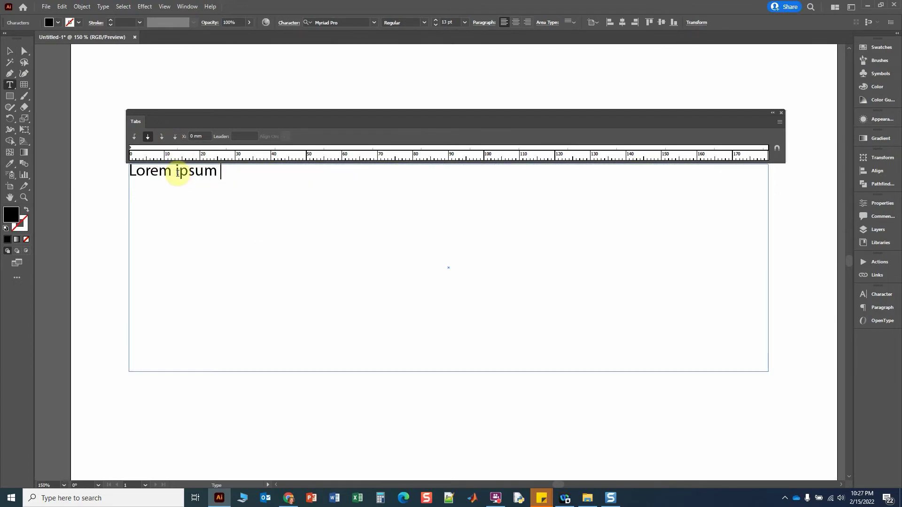
{"action": "left_click", "coordinate": [9, 51]}
{"action": "left_click", "coordinate": [88, 157]}
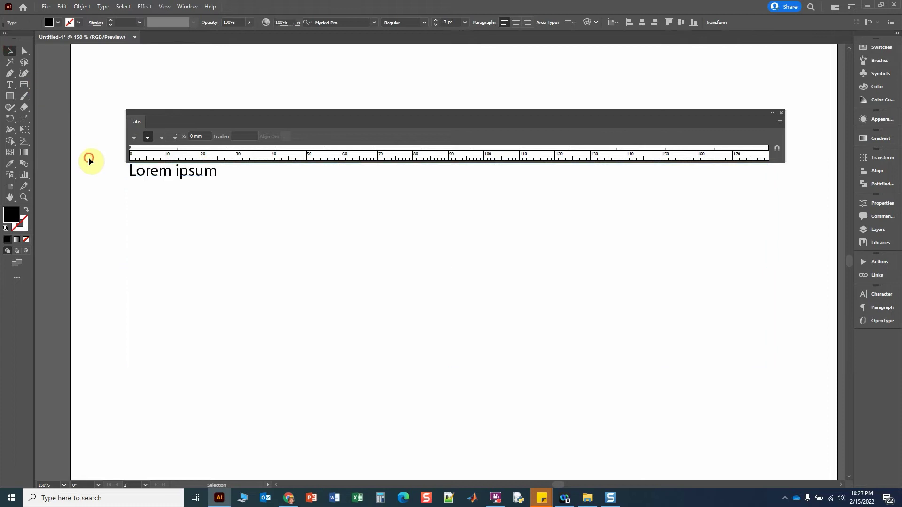
- Draw a rectangular grid of 9 columns and 6 rows over the whole text frame, 180 mm by about 58 mm
{"action": "left_click", "coordinate": [24, 87]}
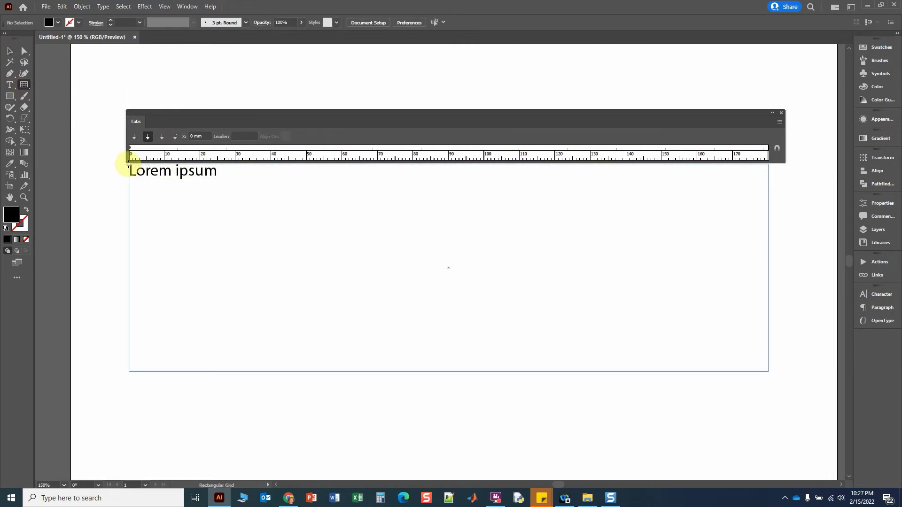
{"action": "left_click", "coordinate": [27, 85]}
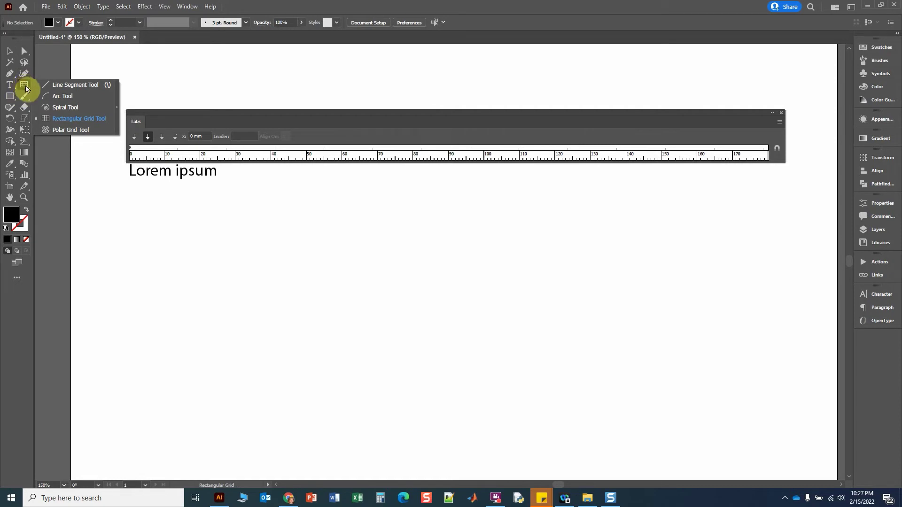
{"action": "left_click", "coordinate": [54, 118]}
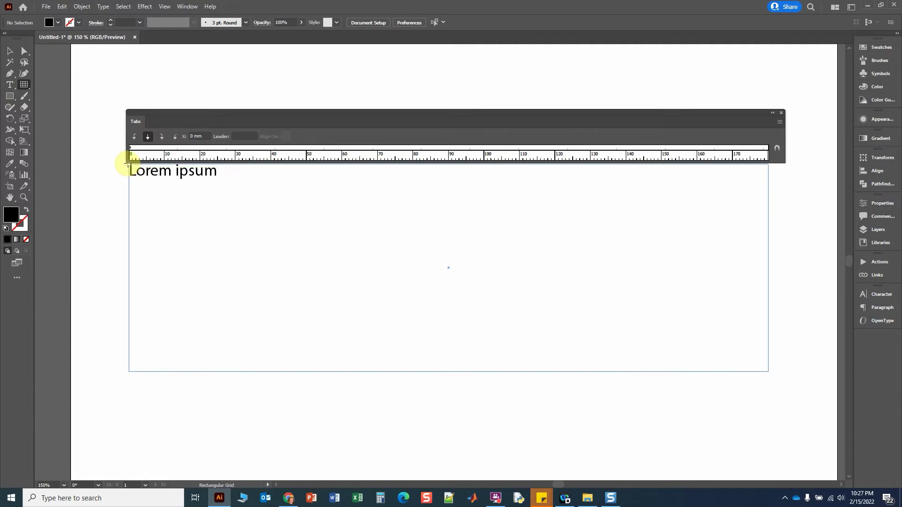
{"action": "left_click_drag", "start_coordinate": [128, 164], "coordinate": [768, 371]}
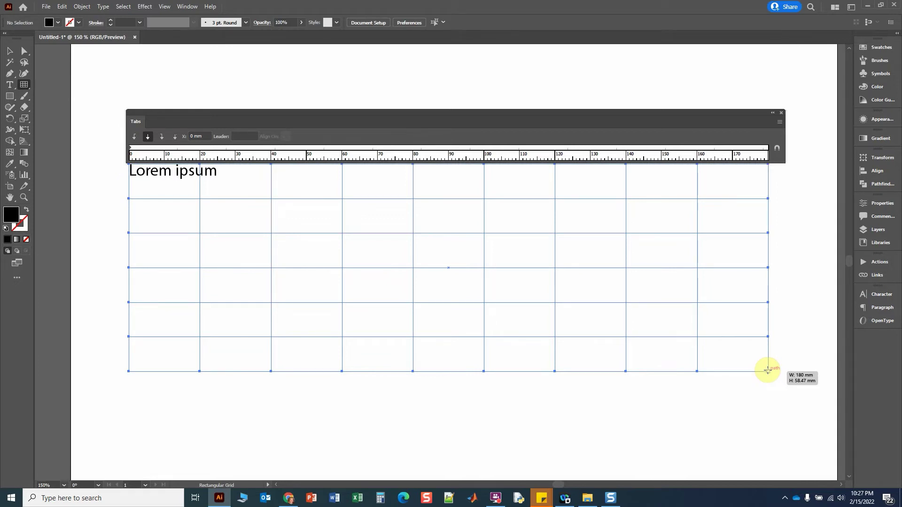
{"action": "key", "text": "Up"}
{"action": "left_click_drag", "start_coordinate": [767, 371], "coordinate": [768, 371]}
{"action": "key", "text": "Down"}
{"action": "key", "text": "Right"}
{"action": "key", "text": "Right"}
{"action": "key", "text": "Right"}
{"action": "key", "text": "Right"}
{"action": "key", "text": "Left"}
{"action": "key", "text": "Left"}
{"action": "key", "text": "Left"}
{"action": "key", "text": "Left"}
{"action": "key", "text": "Left"}
{"action": "key", "text": "Left"}
{"action": "key", "text": "Left"}
{"action": "key", "text": "Left"}
{"action": "key", "text": "Right"}
{"action": "key", "text": "Right"}
{"action": "key", "text": "Right"}
{"action": "key", "text": "Right"}
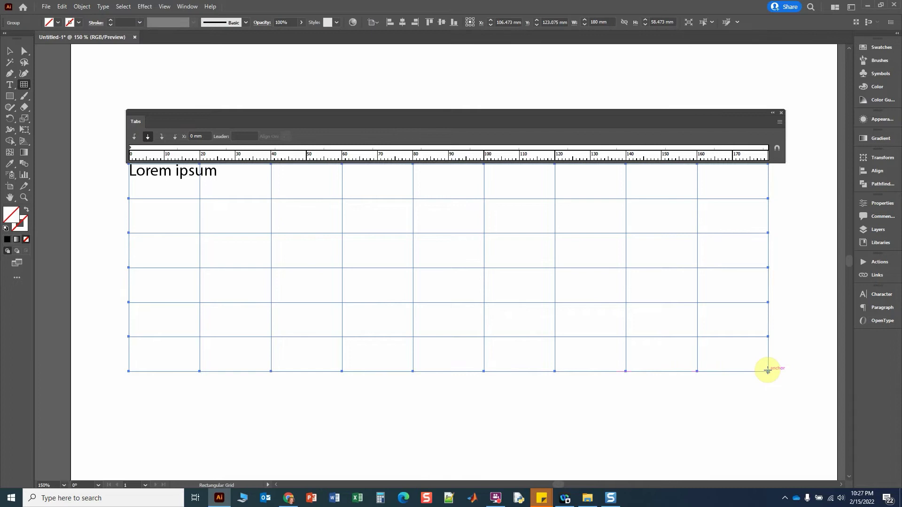
- Apply a black stroke to the rectangular grid
{"action": "left_click", "coordinate": [78, 23]}
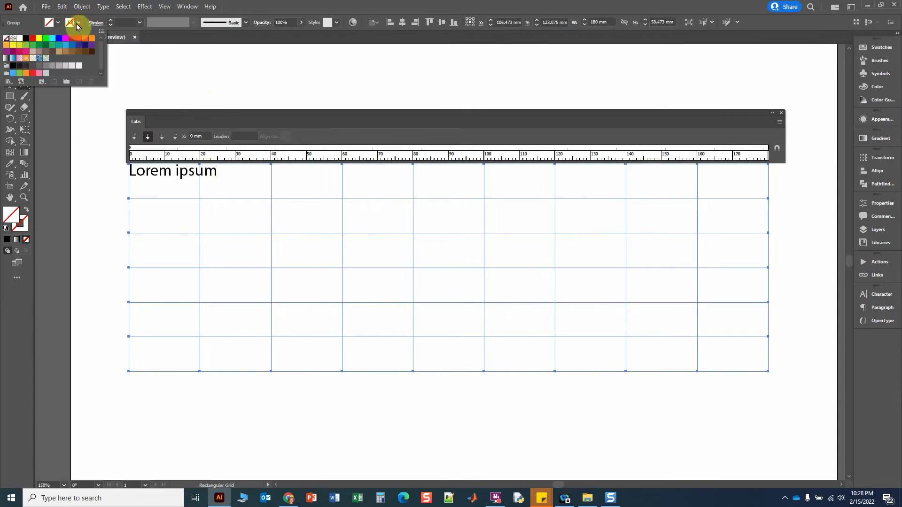
{"action": "left_click", "coordinate": [26, 38]}
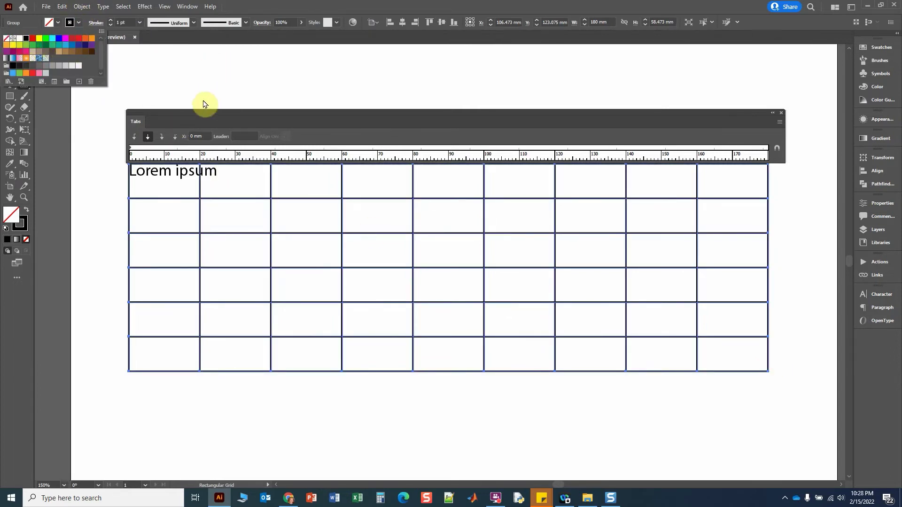
{"action": "left_click", "coordinate": [278, 8]}
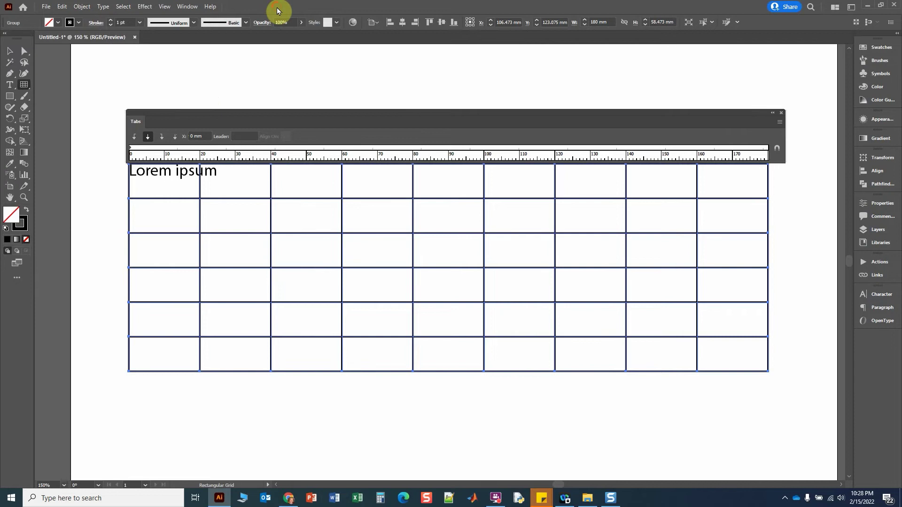
- Shrink the text frame's height equally from its upper and lower edges so its first line sits midway in the grid's first row
{"action": "left_click", "coordinate": [9, 50]}
{"action": "left_click", "coordinate": [185, 180]}
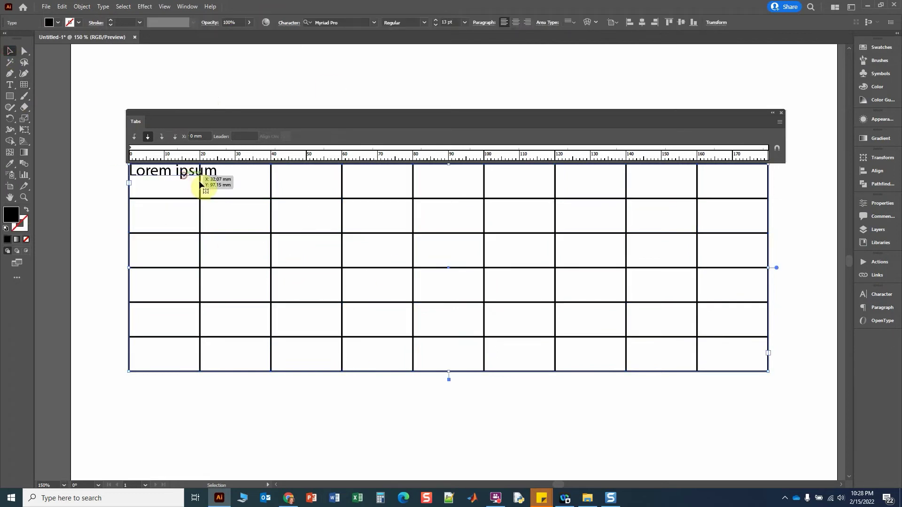
{"action": "left_click_drag", "start_coordinate": [450, 164], "coordinate": [449, 173]}
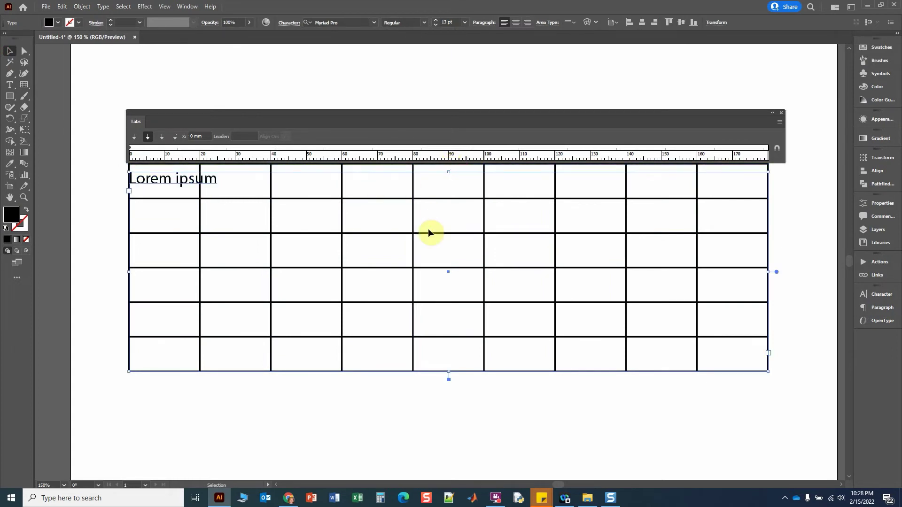
{"action": "key", "text": "ctrl+z"}
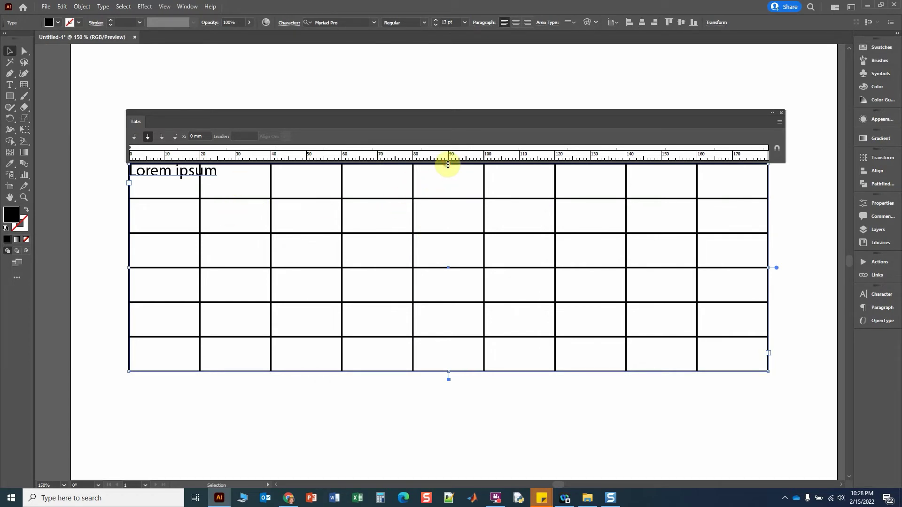
{"action": "mouse_move", "coordinate": [448, 164]}
{"action": "left_mouse_down"}
{"action": "mouse_move", "coordinate": [445, 193]}
{"action": "mouse_move", "coordinate": [451, 174]}
{"action": "left_mouse_up"}
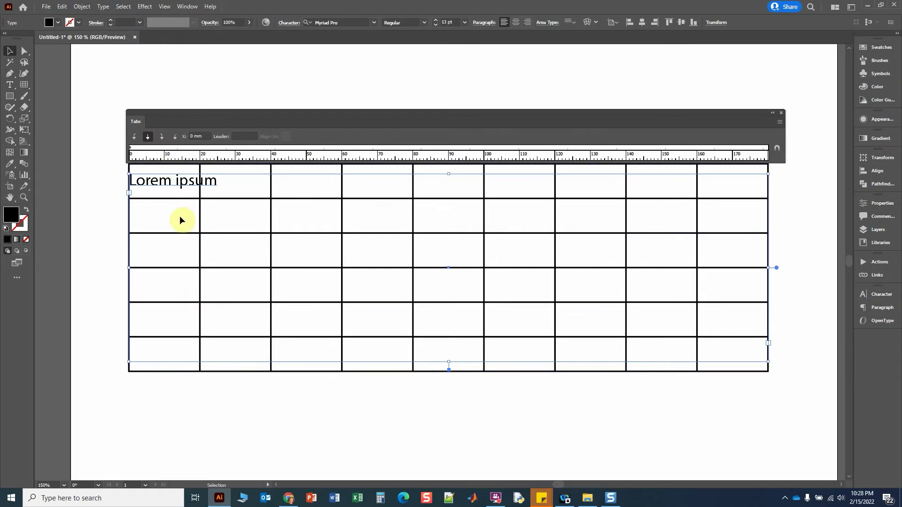
- Add center-justified tab stops at 10 mm and 30 mm to the text frame, and repeat the 30 mm stop along the ruler
{"action": "left_click", "coordinate": [165, 153]}
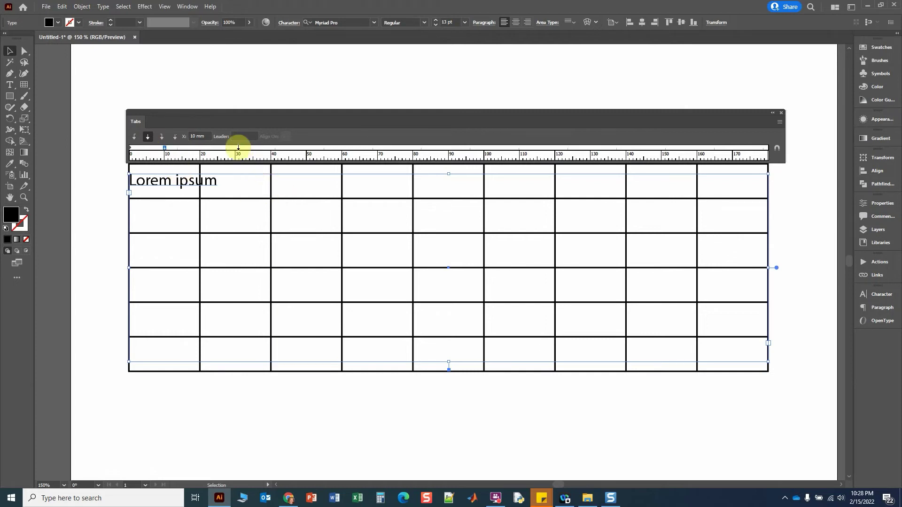
{"action": "left_click", "coordinate": [236, 150]}
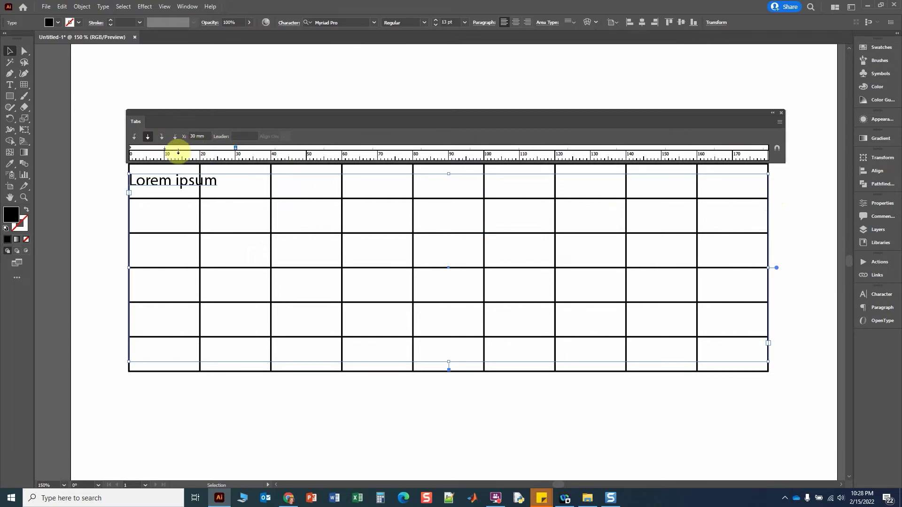
{"action": "left_click_drag", "start_coordinate": [178, 151], "coordinate": [227, 153]}
{"action": "left_click", "coordinate": [780, 122]}
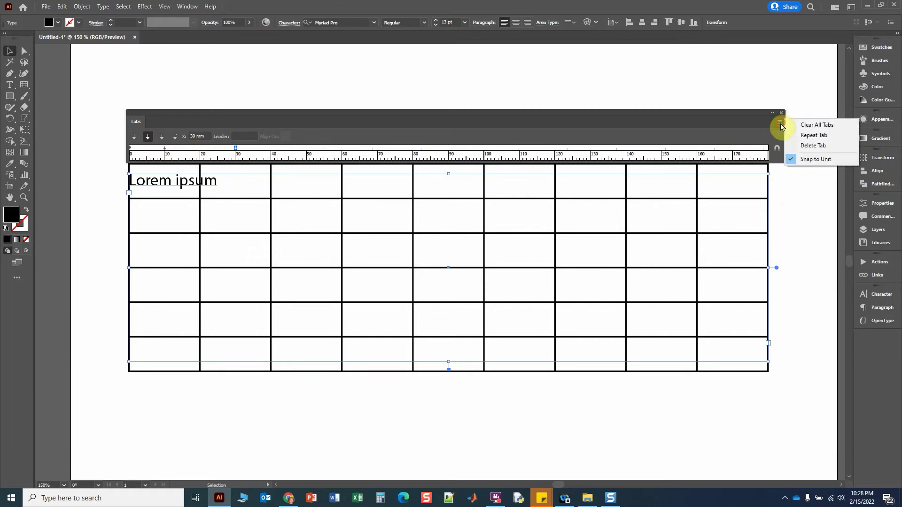
{"action": "left_click", "coordinate": [801, 135]}
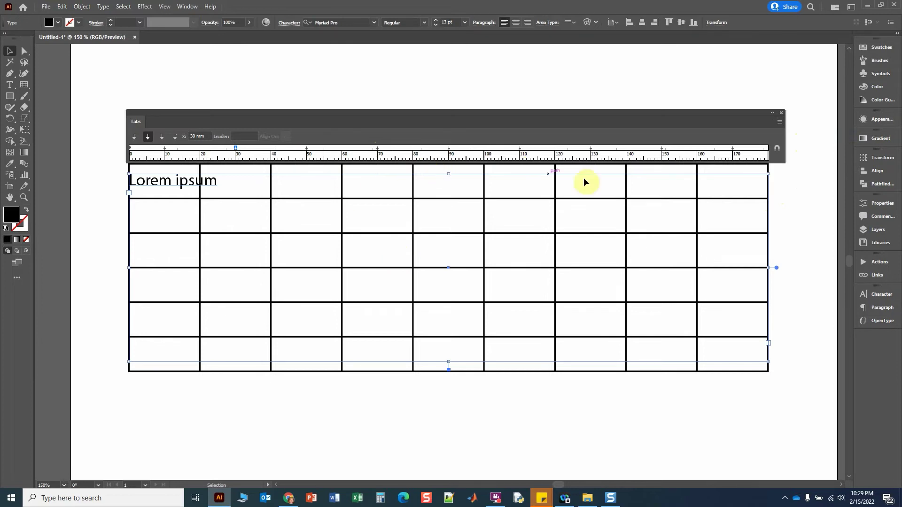
- Replace "Lorem ipsum" with a single tab so that the first entry centers in the first column
{"action": "double_click", "coordinate": [174, 181]}
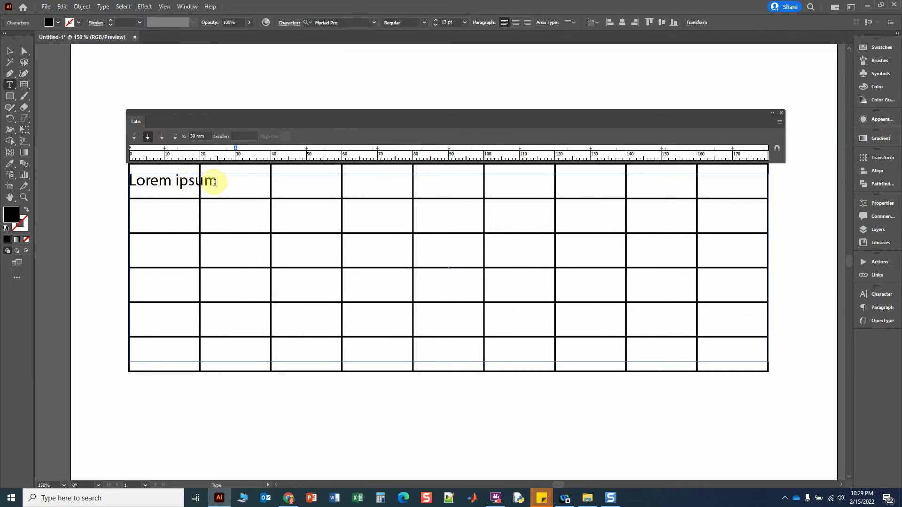
{"action": "left_click_drag", "start_coordinate": [214, 181], "coordinate": [123, 174]}
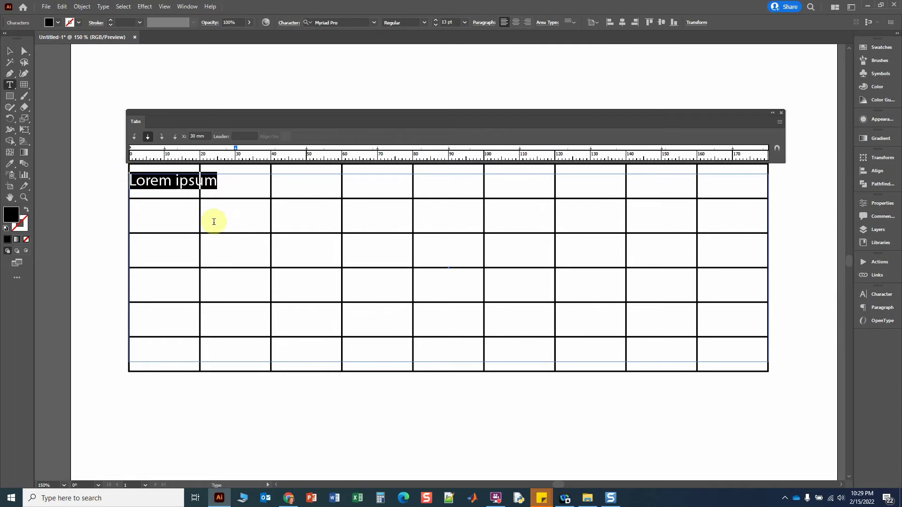
{"action": "type", "text": "Name"}
{"action": "key", "text": "BackSpace"}
{"action": "key", "text": "BackSpace"}
{"action": "key", "text": "BackSpace"}
{"action": "key", "text": "BackSpace"}
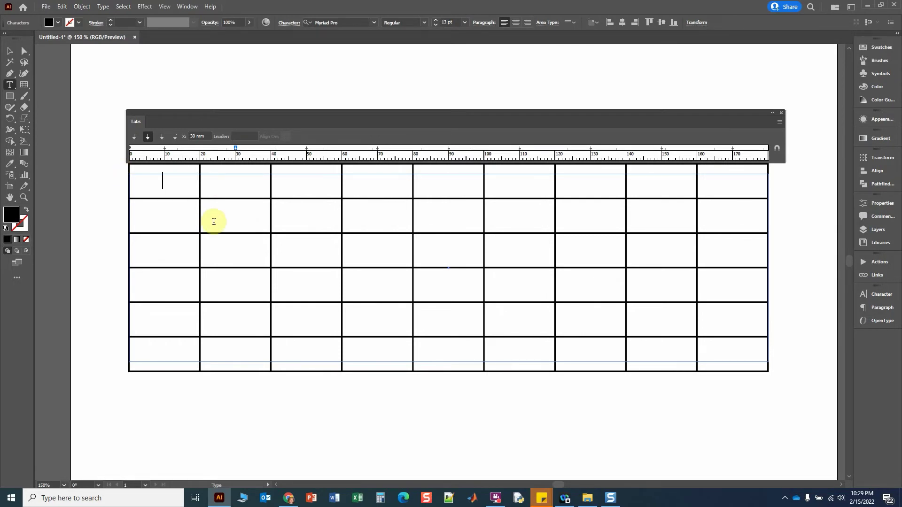
- Enter the tab-separated column headings "Name", "Age", "Hours" and "Days" in the first row
{"action": "type", "text": "Name"}
{"action": "key", "text": "Tab"}
{"action": "type", "text": "Age"}
{"action": "key", "text": "Tab"}
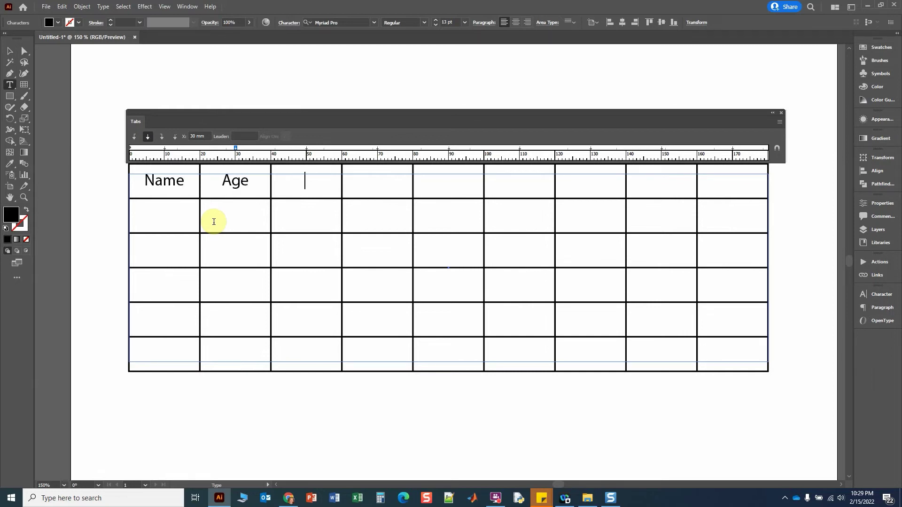
{"action": "type", "text": "Hours"}
{"action": "key", "text": "Tab"}
{"action": "type", "text": "Days"}
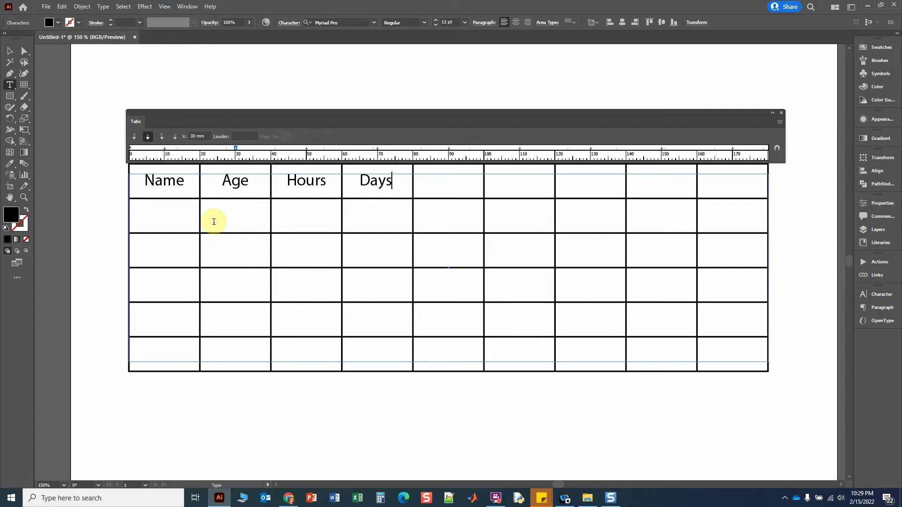
- Start a second tabbed row and enter a first name, 23, 23.2 and 2 under the four headings
{"action": "key", "text": "Return"}
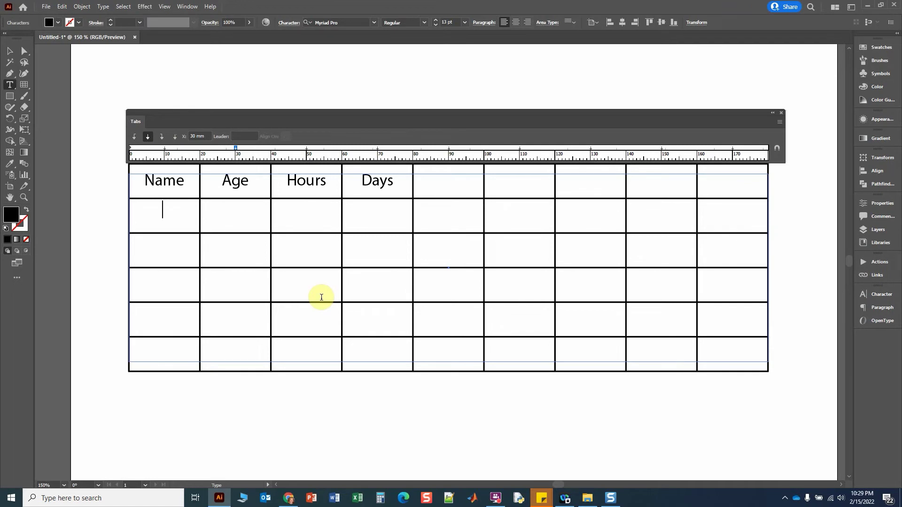
{"action": "type", "text": "Bill"}
{"action": "key", "text": "Tab"}
{"action": "type", "text": "23.2"}
{"action": "key", "text": "BackSpace"}
{"action": "key", "text": "BackSpace"}
{"action": "key", "text": "Tab"}
{"action": "type", "text": "23.2"}
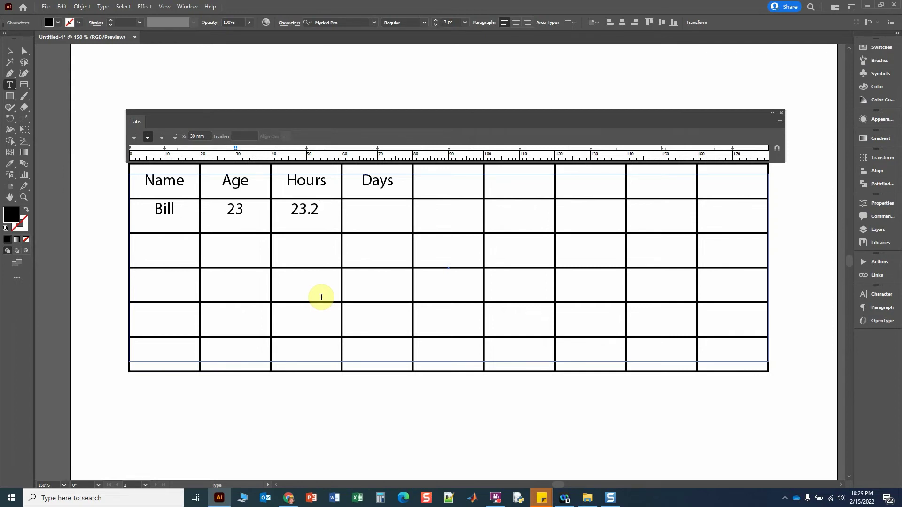
{"action": "key", "text": "Tab"}
{"action": "type", "text": "2"}
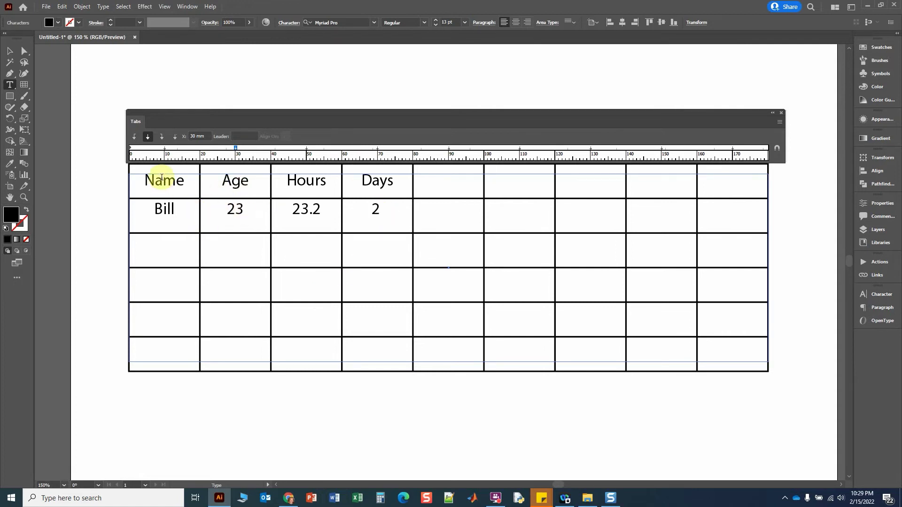
- Set the leading of the whole text frame to 24 pt
{"action": "left_click", "coordinate": [10, 51]}
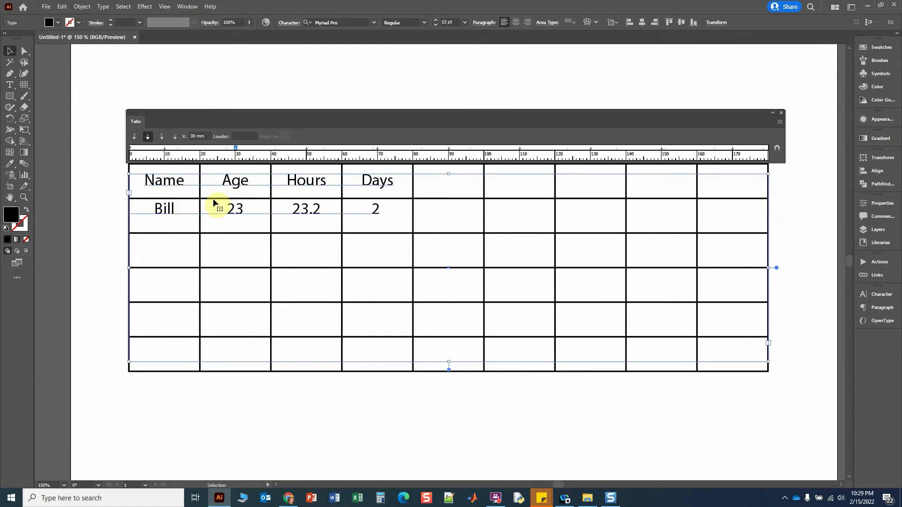
{"action": "left_click", "coordinate": [287, 23]}
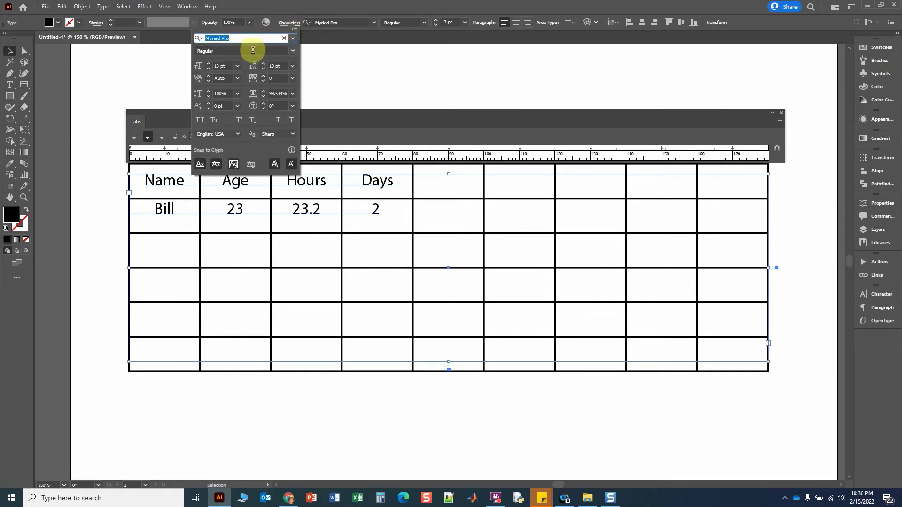
{"action": "left_click", "coordinate": [264, 64]}
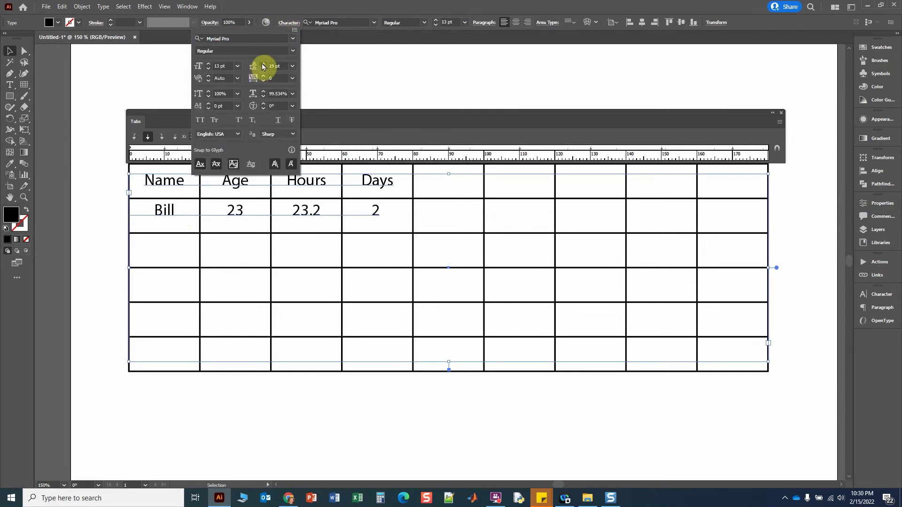
{"action": "left_click", "coordinate": [263, 64]}
{"action": "left_click", "coordinate": [263, 64]}
{"action": "left_click", "coordinate": [263, 64]}
{"action": "left_click", "coordinate": [263, 64]}
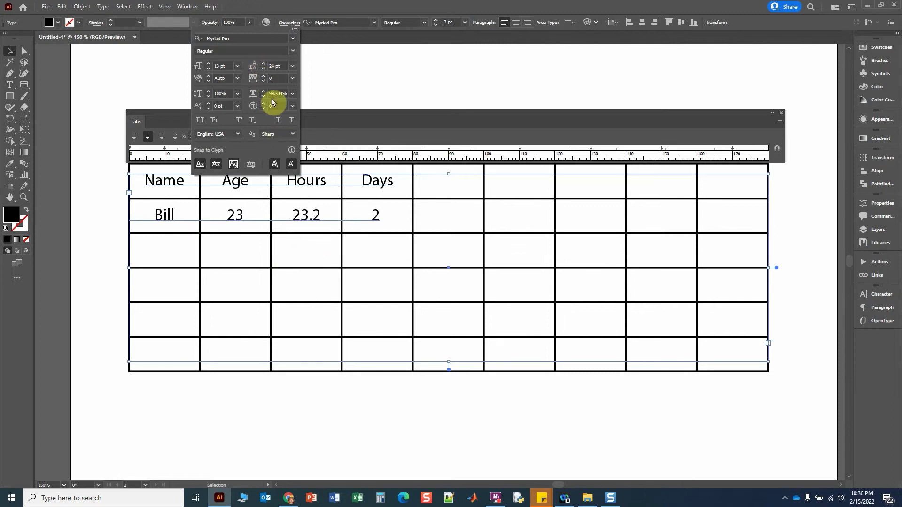
{"action": "left_click", "coordinate": [291, 19]}
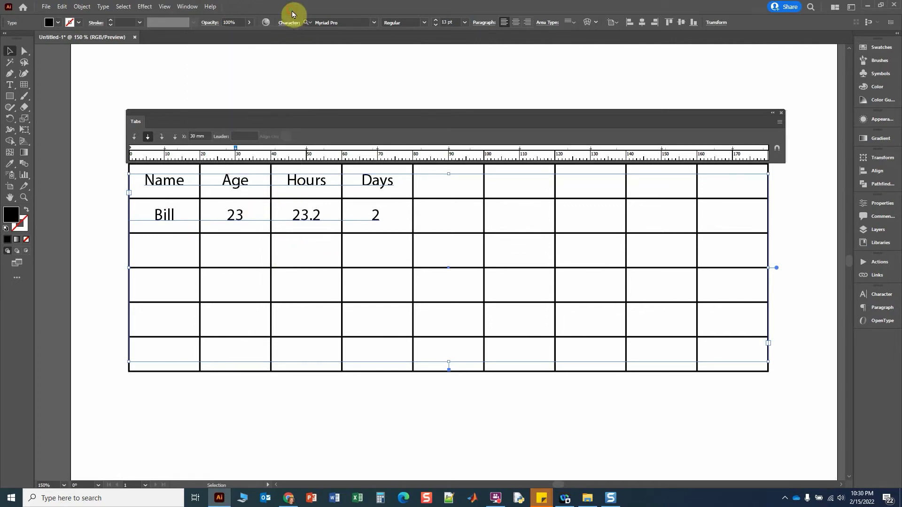
- Delete the trailing space after the 2 in the Days column and start a third row with a leading tab
{"action": "double_click", "coordinate": [377, 220]}
{"action": "key", "text": "Delete"}
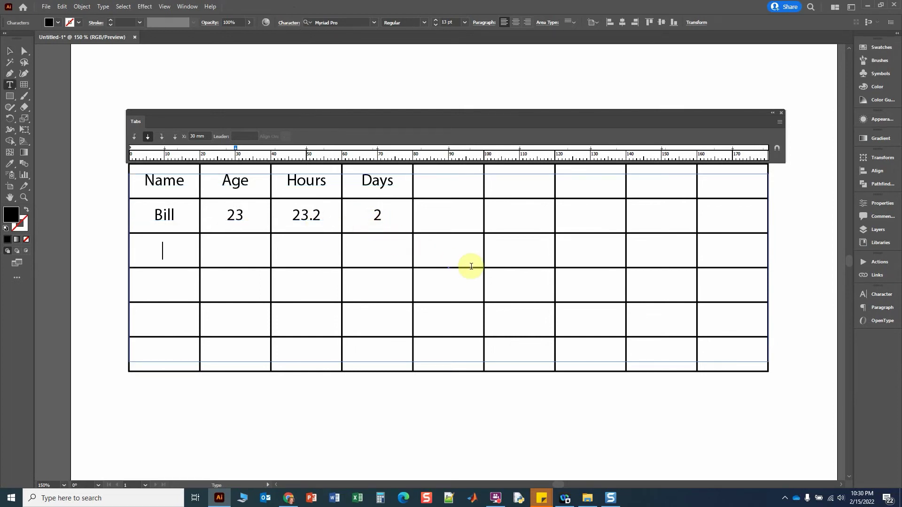
- Fill the third row with a first name, 22, 21.3 and 4 under the four headings and finish editing the text
{"action": "type", "text": "Bob"}
{"action": "key", "text": "Tab"}
{"action": "type", "text": "22"}
{"action": "key", "text": "Tab"}
{"action": "type", "text": "21."}
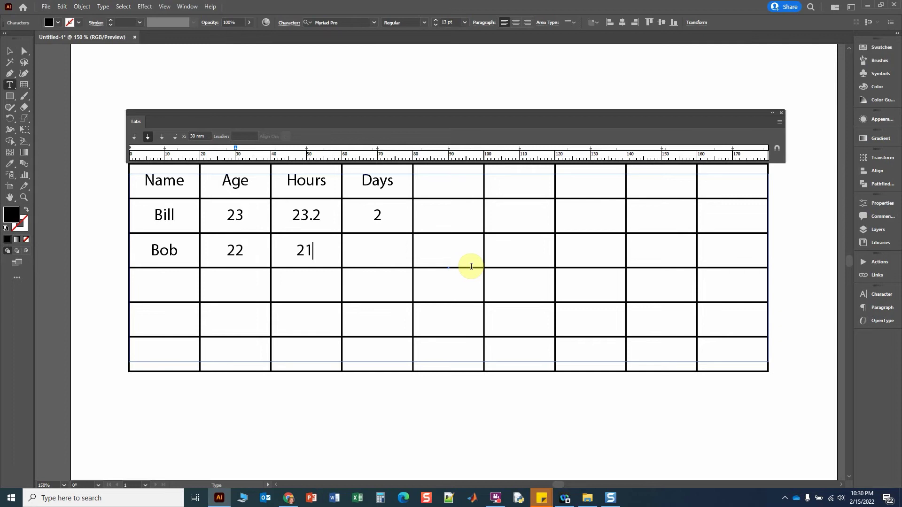
{"action": "type", "text": "3"}
{"action": "key", "text": "Tab"}
{"action": "type", "text": "4"}
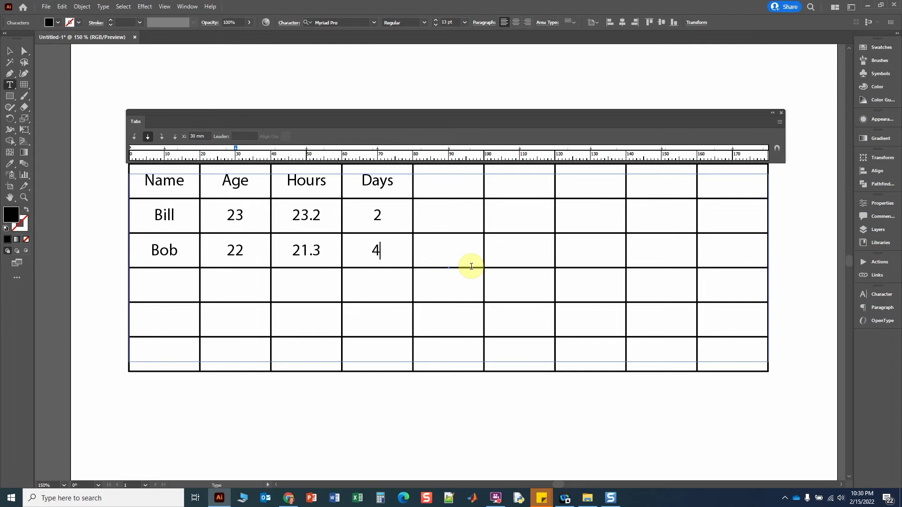
{"action": "left_click", "coordinate": [7, 52]}
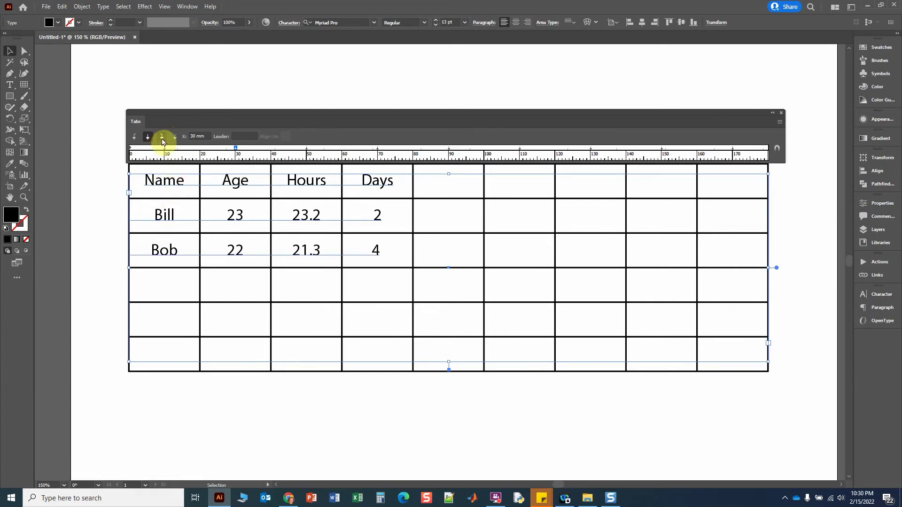
- Select the table grid and examine the paths inside its group in the layer list
{"action": "left_click", "coordinate": [134, 185]}
{"action": "left_click", "coordinate": [129, 184]}
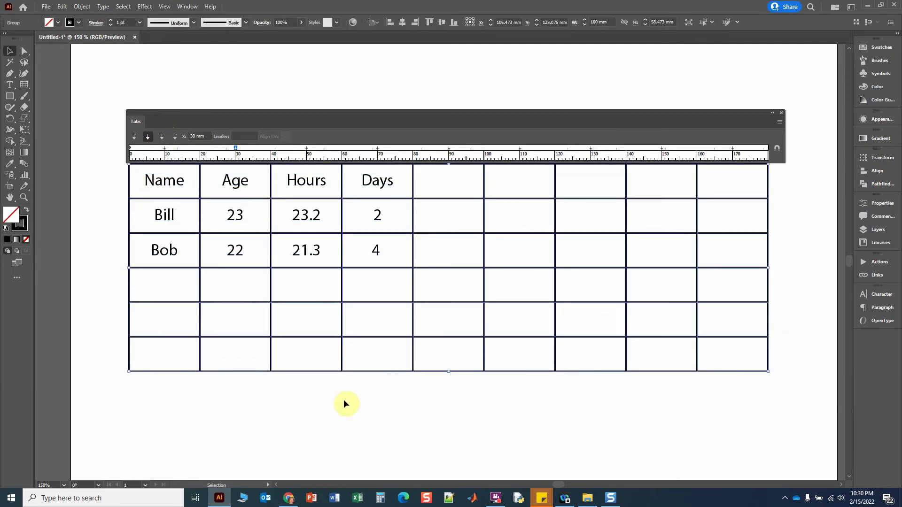
{"action": "left_click", "coordinate": [438, 336]}
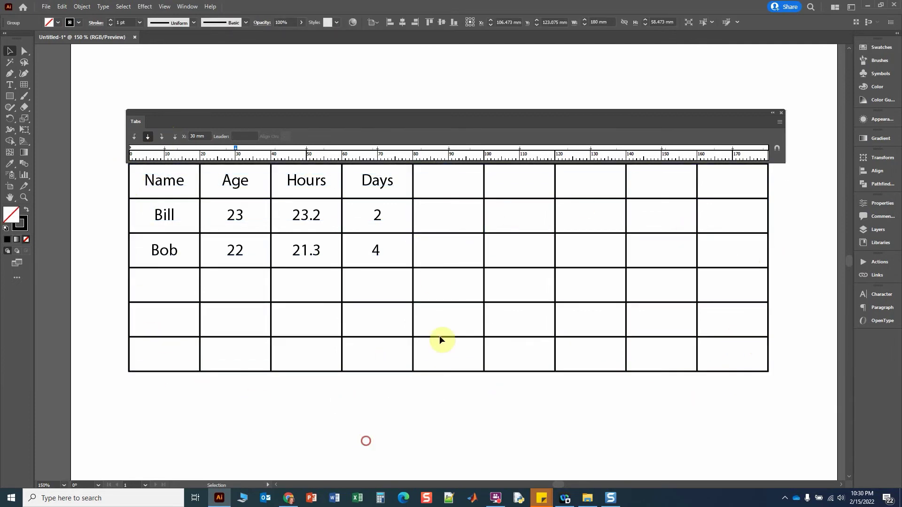
{"action": "left_click", "coordinate": [442, 334]}
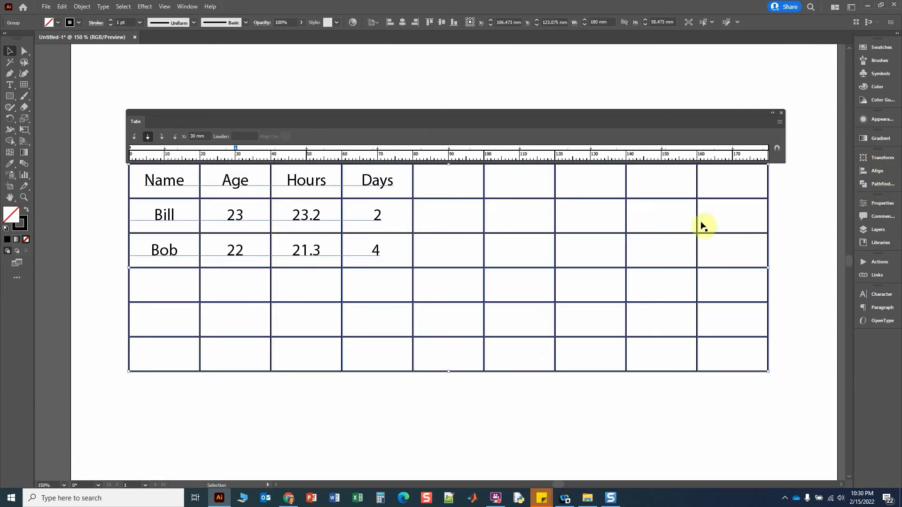
{"action": "left_click", "coordinate": [881, 229]}
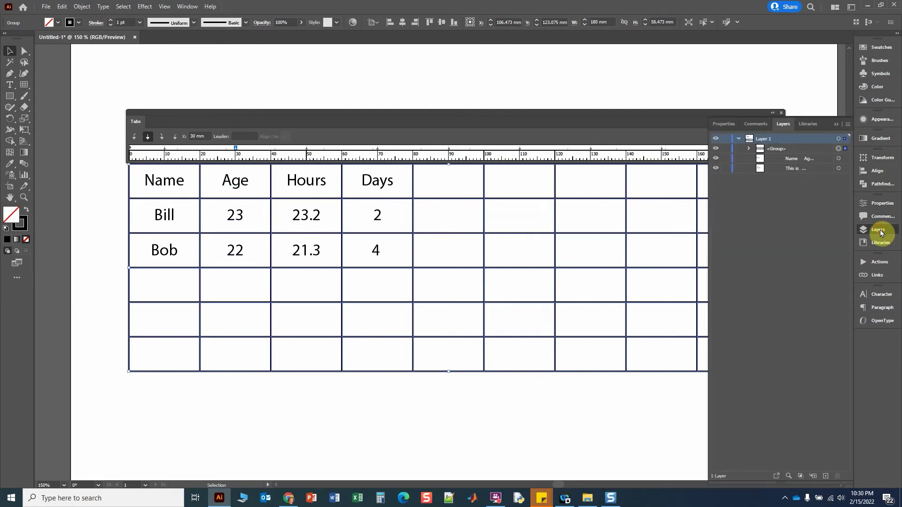
{"action": "left_click", "coordinate": [186, 6]}
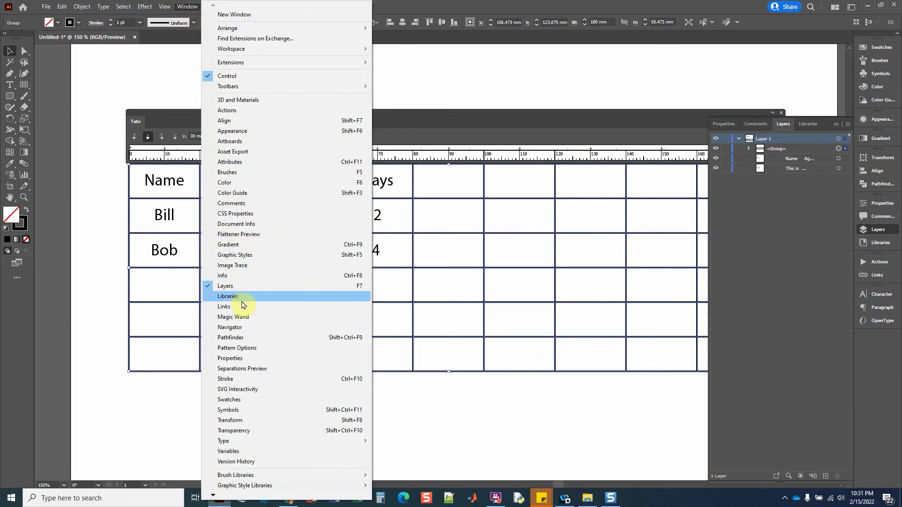
{"action": "left_click", "coordinate": [875, 230]}
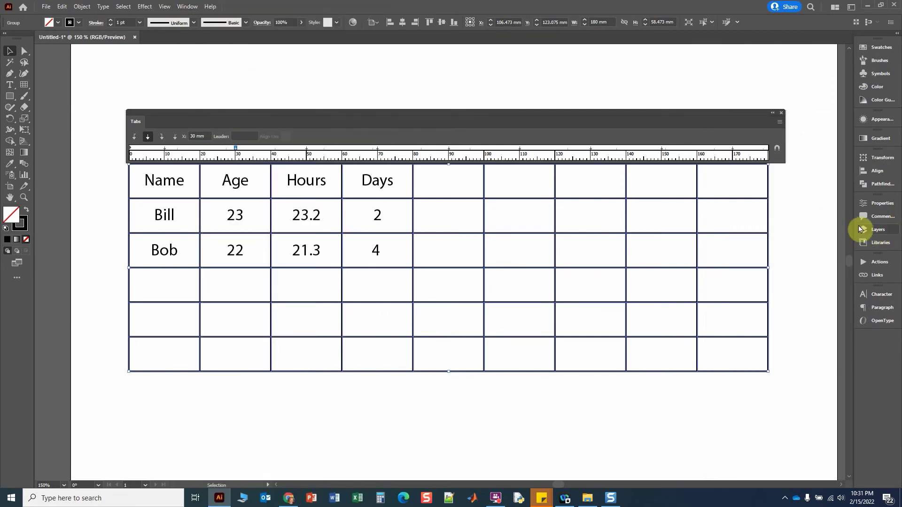
{"action": "left_click", "coordinate": [870, 230]}
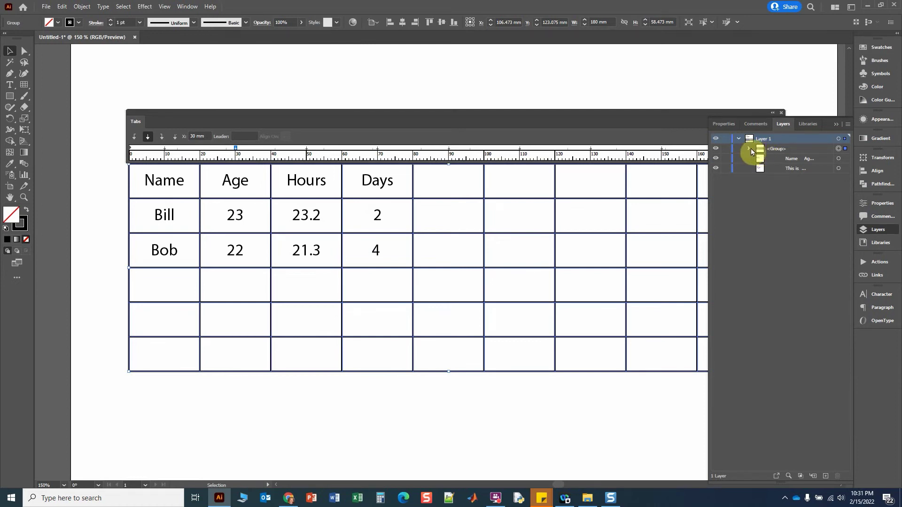
{"action": "left_click", "coordinate": [749, 149]}
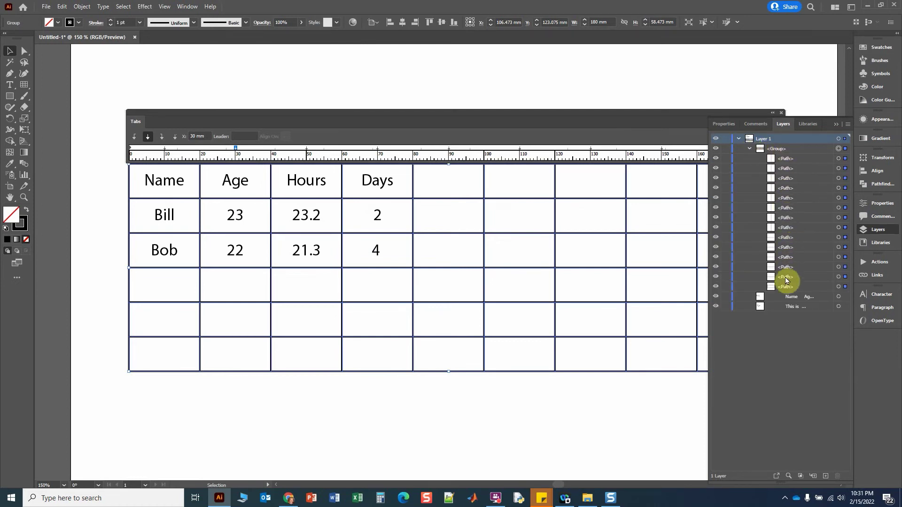
{"action": "left_click", "coordinate": [749, 148]}
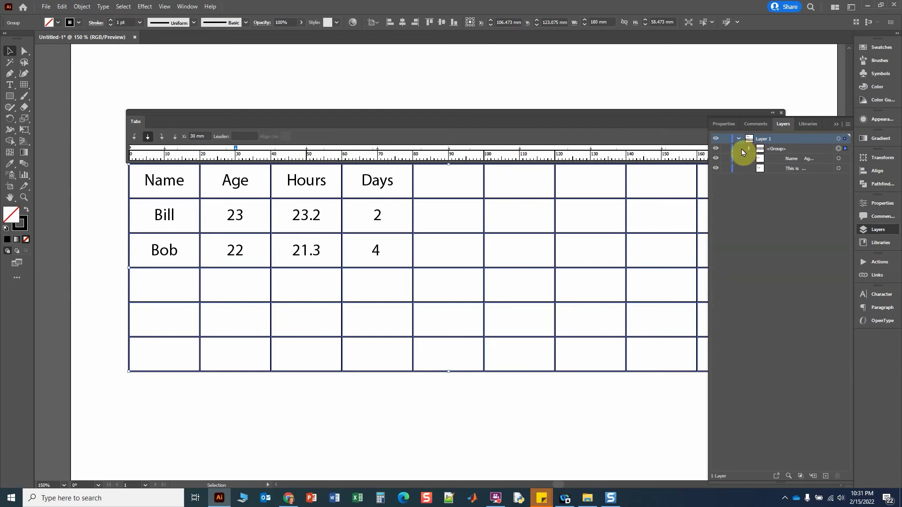
- Lock the table grid group, toggle its visibility off and on, and select the text frame on its own
{"action": "left_click", "coordinate": [716, 150]}
{"action": "left_click", "coordinate": [716, 149]}
{"action": "left_click", "coordinate": [717, 149]}
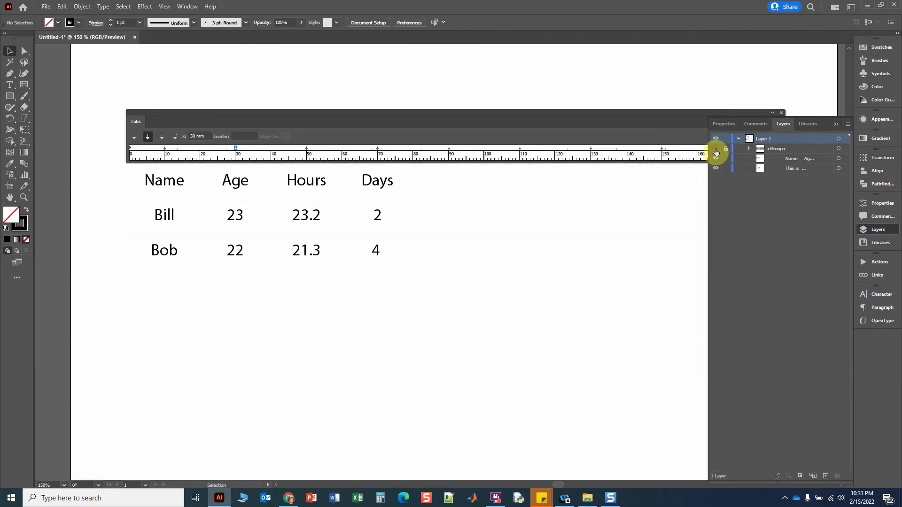
{"action": "left_click", "coordinate": [716, 149]}
{"action": "left_click", "coordinate": [716, 150]}
{"action": "left_click", "coordinate": [716, 149]}
{"action": "left_click", "coordinate": [716, 149]}
{"action": "left_click", "coordinate": [716, 150]}
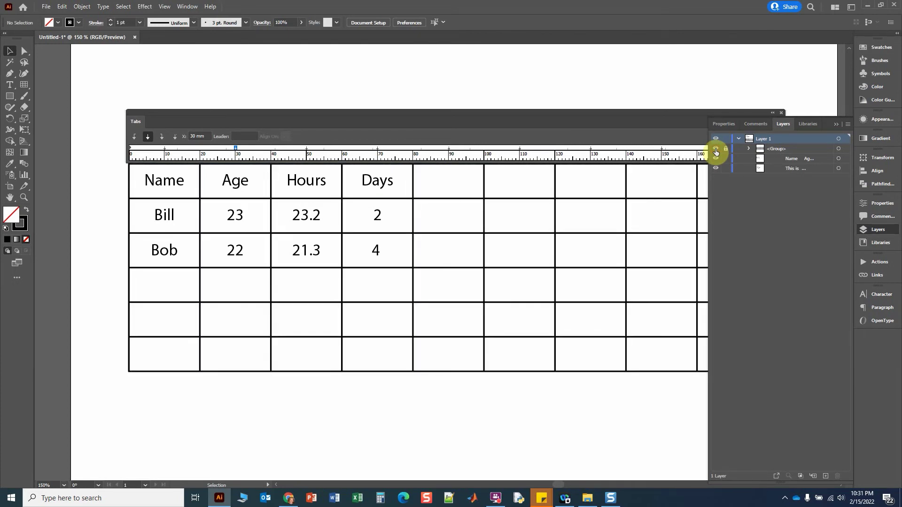
{"action": "left_click", "coordinate": [242, 218]}
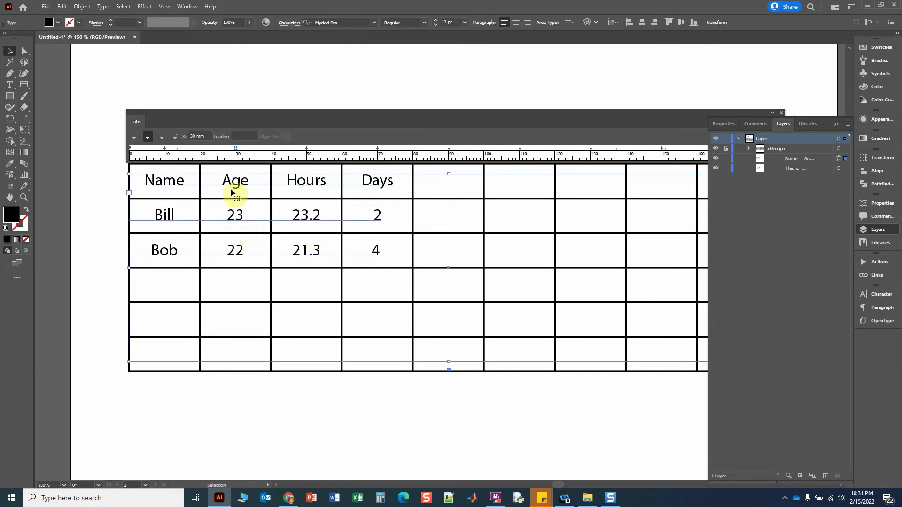
{"action": "left_click", "coordinate": [836, 124]}
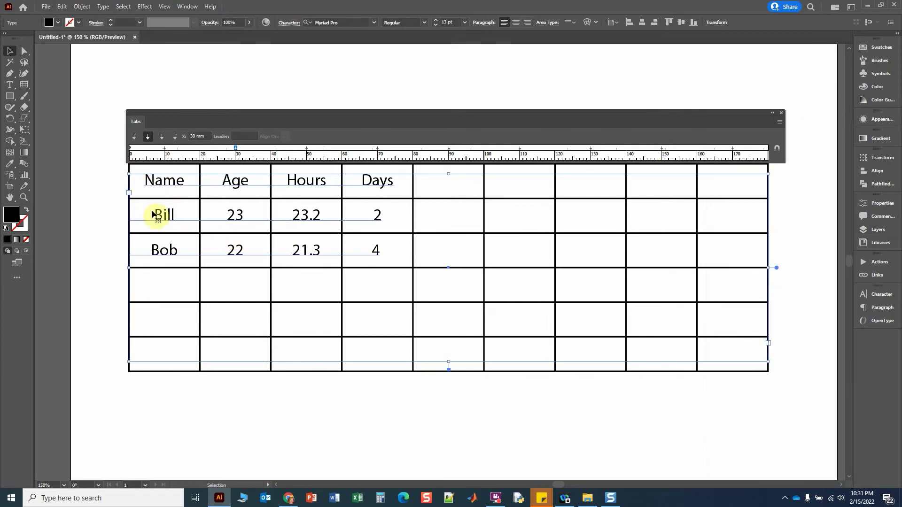
- Change the first column's tab stop at 10 mm to right-justified and move it to 16 mm
{"action": "left_click", "coordinate": [166, 148]}
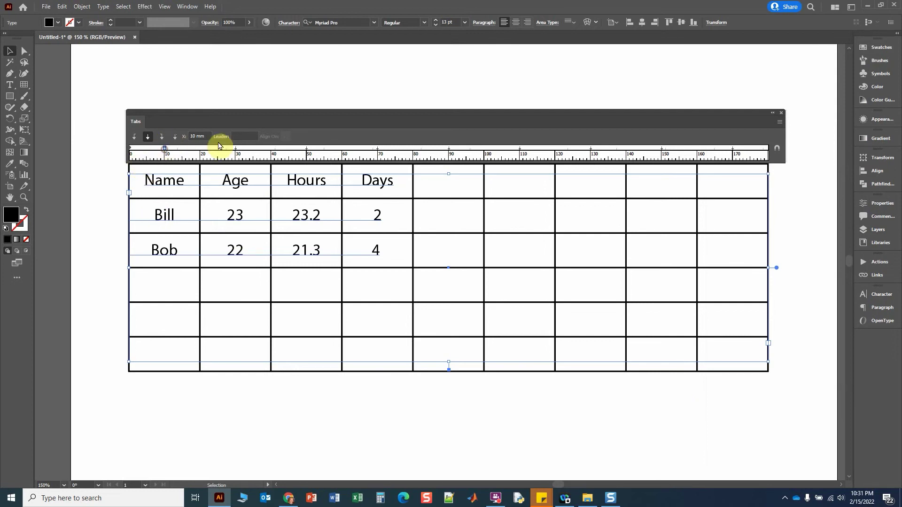
{"action": "left_click", "coordinate": [236, 148]}
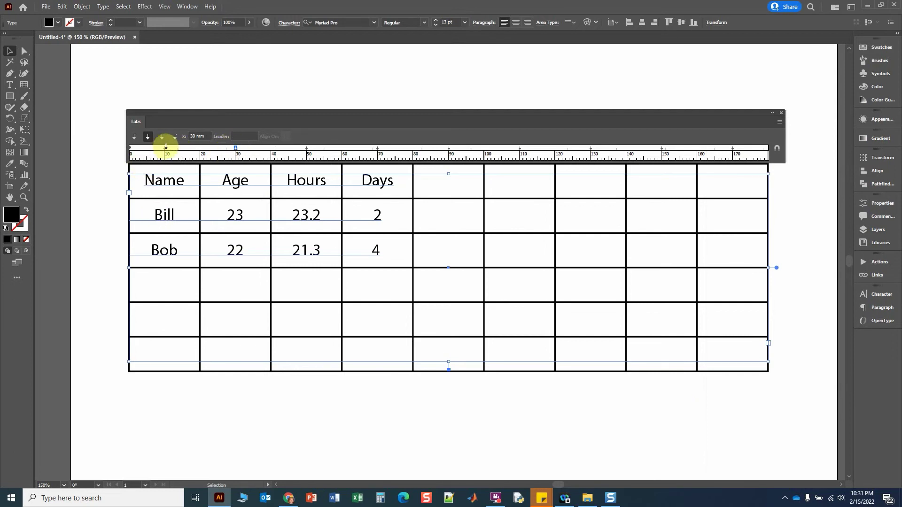
{"action": "mouse_move", "coordinate": [164, 148]}
{"action": "left_mouse_down"}
{"action": "mouse_move", "coordinate": [180, 148]}
{"action": "mouse_move", "coordinate": [148, 148]}
{"action": "mouse_move", "coordinate": [165, 148]}
{"action": "left_mouse_up"}
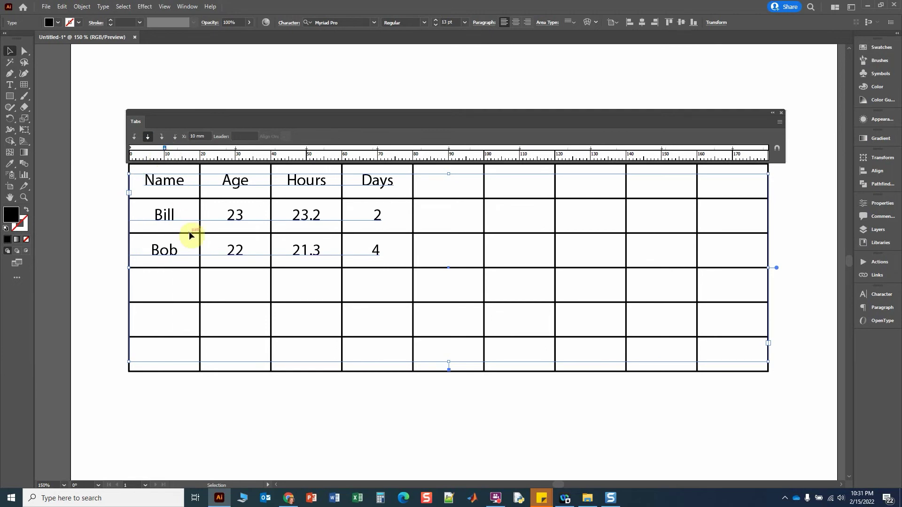
{"action": "left_click", "coordinate": [161, 136]}
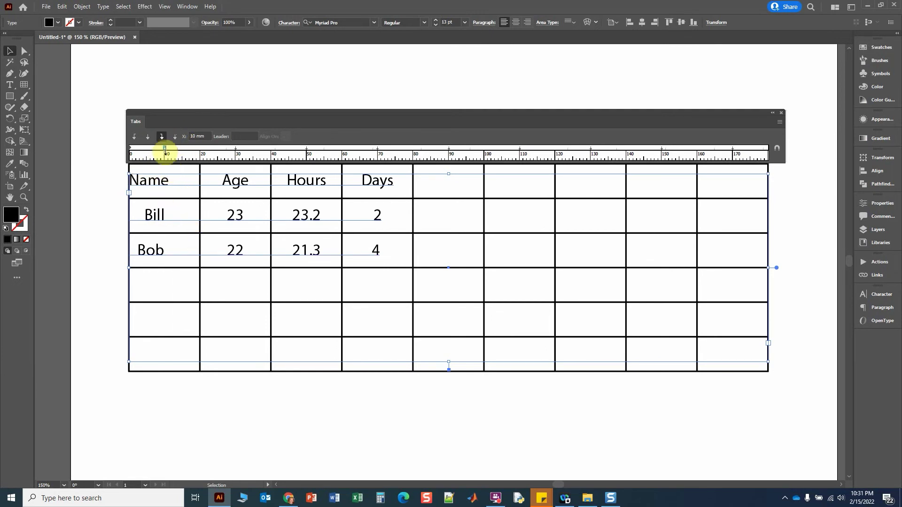
{"action": "left_click_drag", "start_coordinate": [165, 148], "coordinate": [186, 148]}
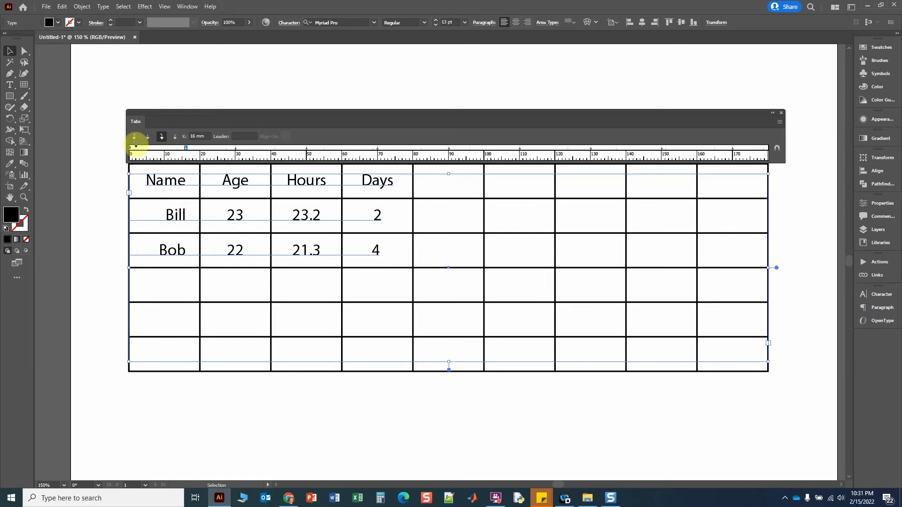
- Make the first column's tab stop left-justified and move it to 4 mm
{"action": "left_click", "coordinate": [134, 137]}
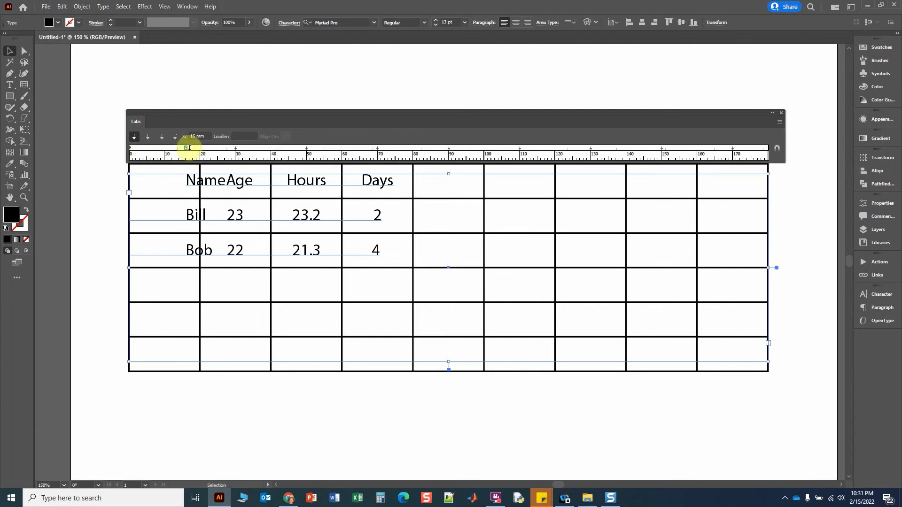
{"action": "left_click_drag", "start_coordinate": [186, 147], "coordinate": [143, 146]}
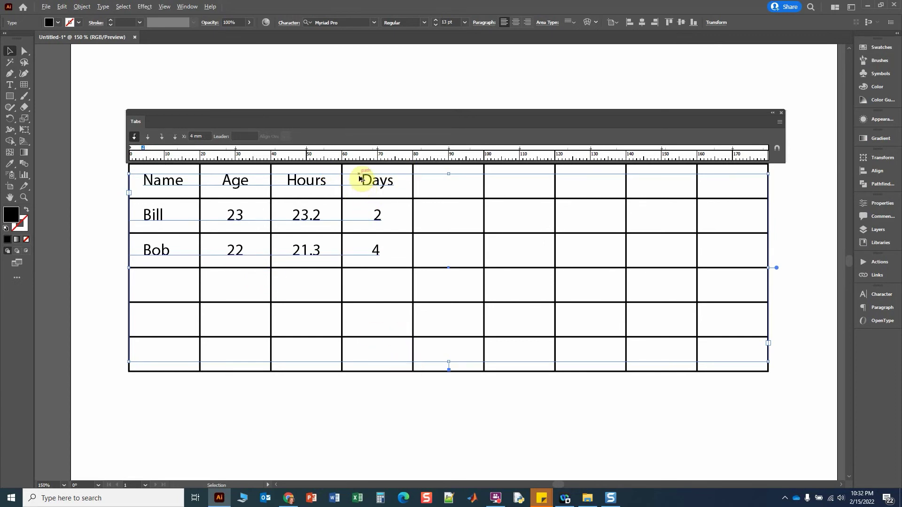
- Duplicate the text frame toward the bottom of the grid and delete the two data rows from the original
{"action": "left_click_drag", "start_coordinate": [359, 178], "coordinate": [335, 357]}
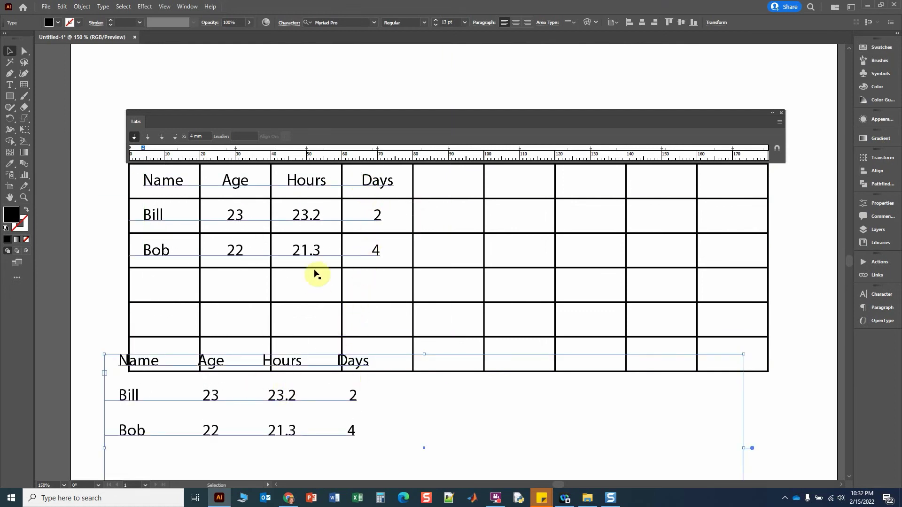
{"action": "left_click", "coordinate": [308, 253], "text": "shift"}
{"action": "double_click", "coordinate": [308, 253]}
{"action": "left_click_drag", "start_coordinate": [381, 252], "coordinate": [119, 224]}
{"action": "key", "text": "BackSpace"}
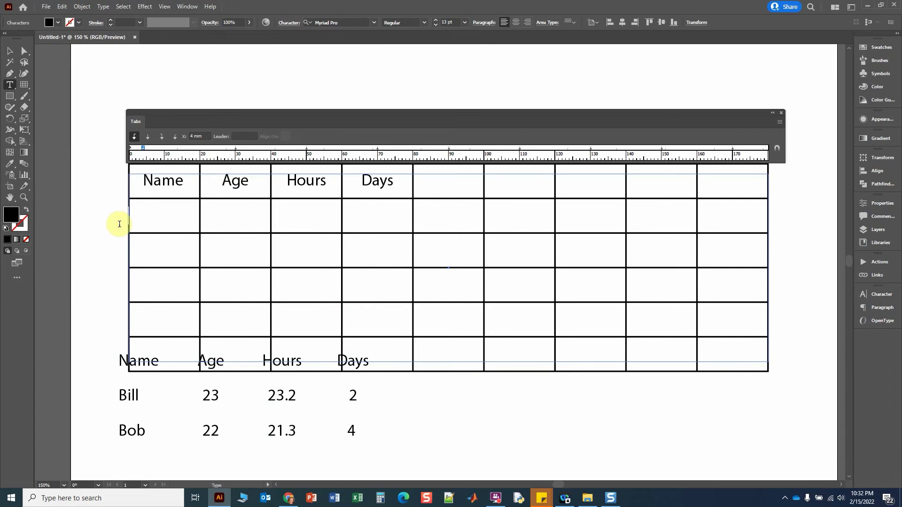
{"action": "key", "text": "BackSpace"}
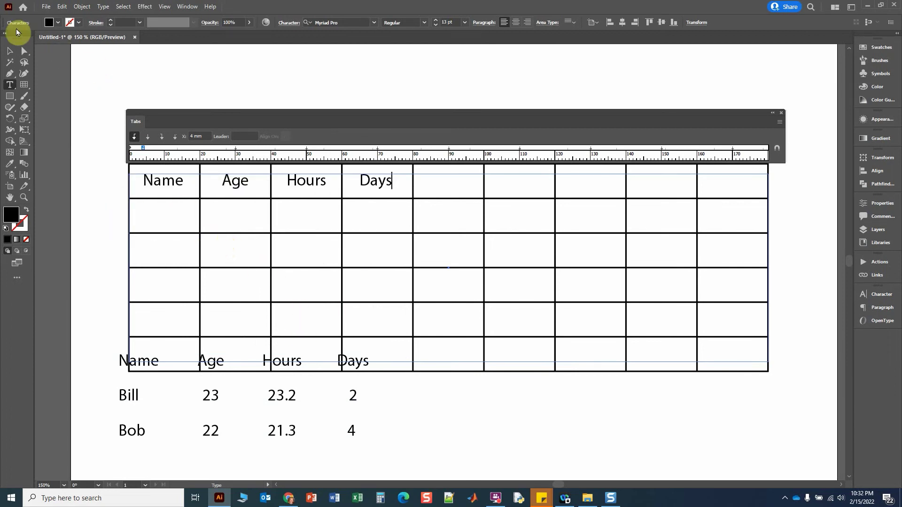
- Shorten the headings' text frame to fit within the first table row
{"action": "left_click", "coordinate": [11, 52]}
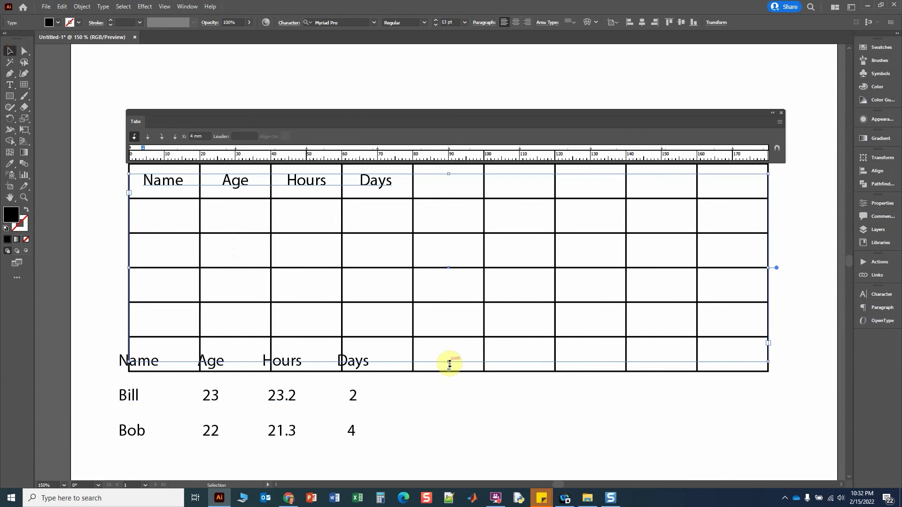
{"action": "left_click_drag", "start_coordinate": [447, 287], "coordinate": [451, 195]}
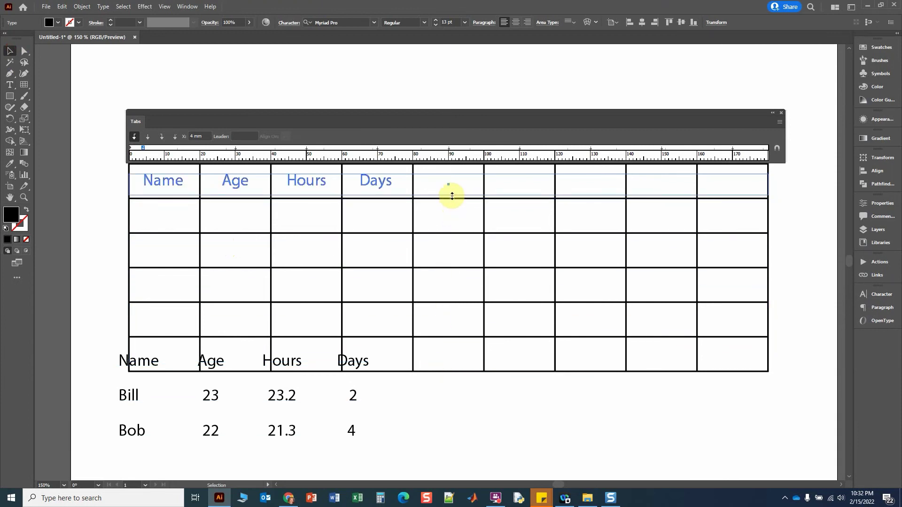
{"action": "left_click", "coordinate": [439, 225]}
- Delete the heading row from the duplicated text frame so that it holds only the two data rows
{"action": "left_click", "coordinate": [202, 372]}
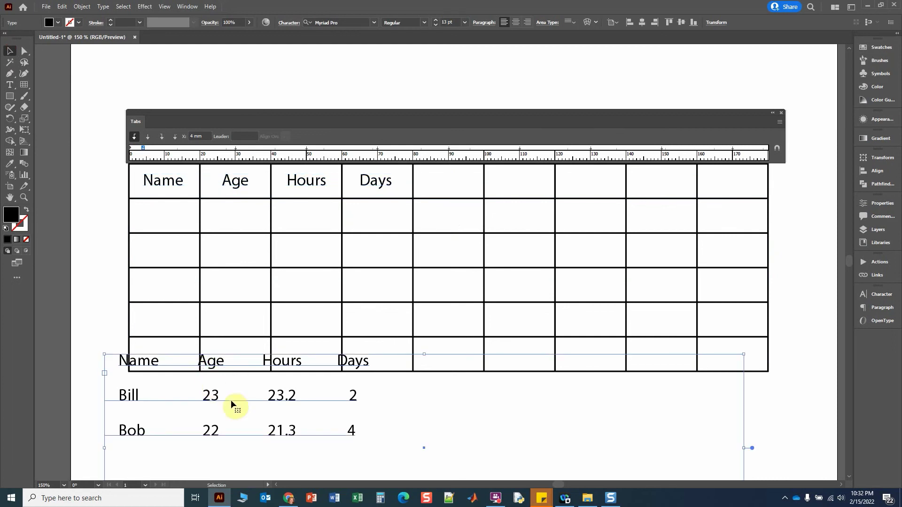
{"action": "double_click", "coordinate": [292, 363]}
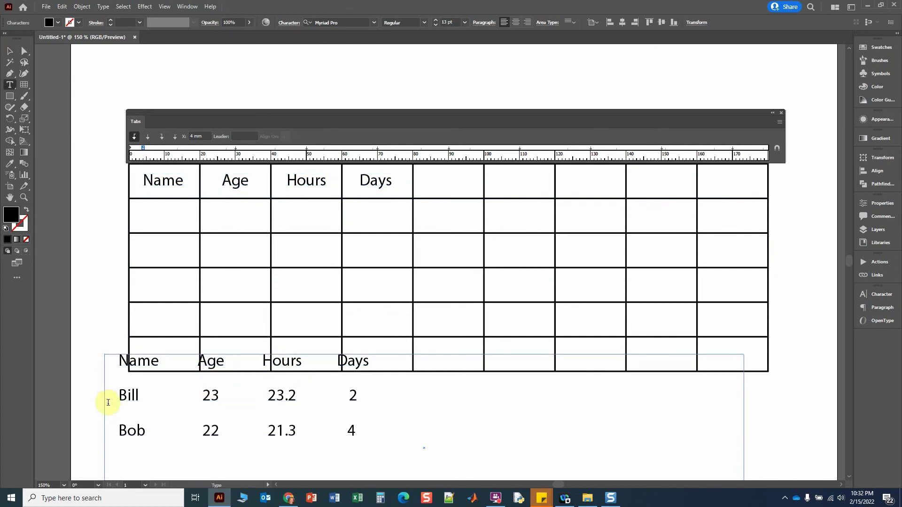
{"action": "left_click_drag", "start_coordinate": [120, 396], "coordinate": [119, 369]}
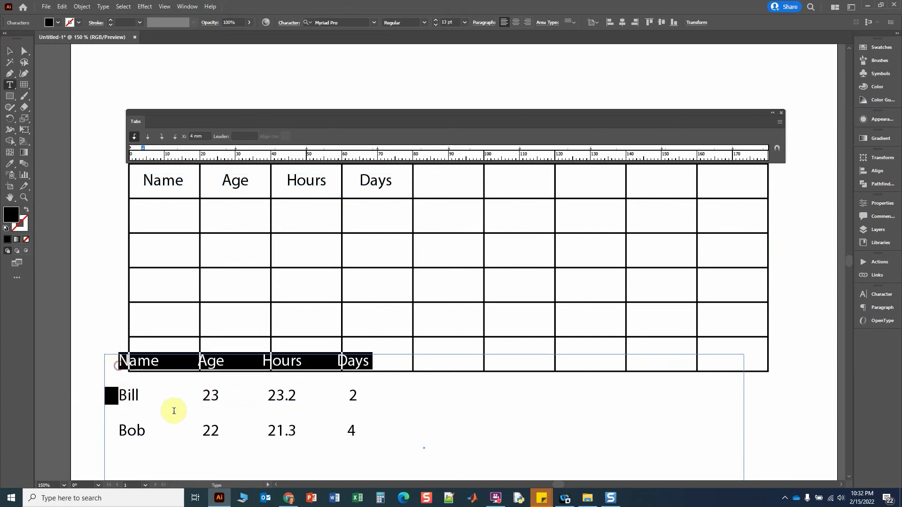
{"action": "key", "text": "BackSpace"}
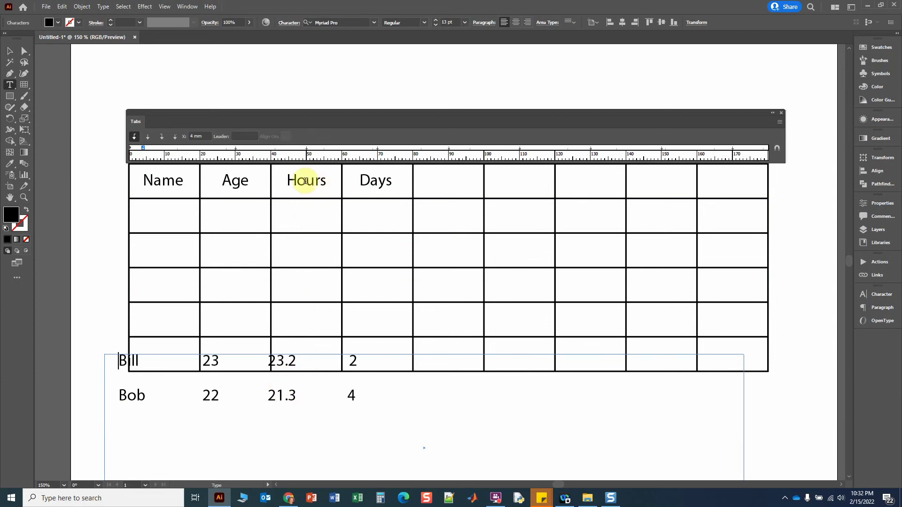
- Move the data rows' text frame under the headings and adjust its height to center the two rows vertically in the grid cells
{"action": "left_click", "coordinate": [10, 51]}
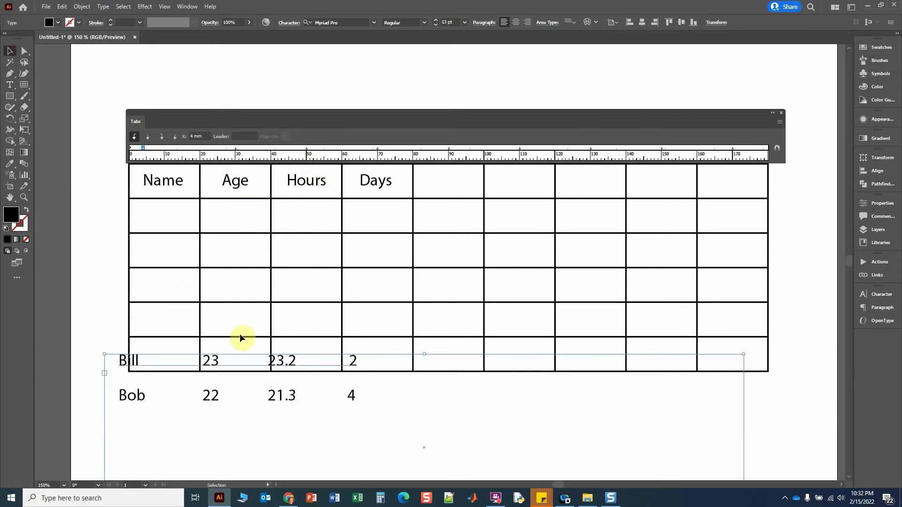
{"action": "left_click_drag", "start_coordinate": [282, 366], "coordinate": [313, 214]}
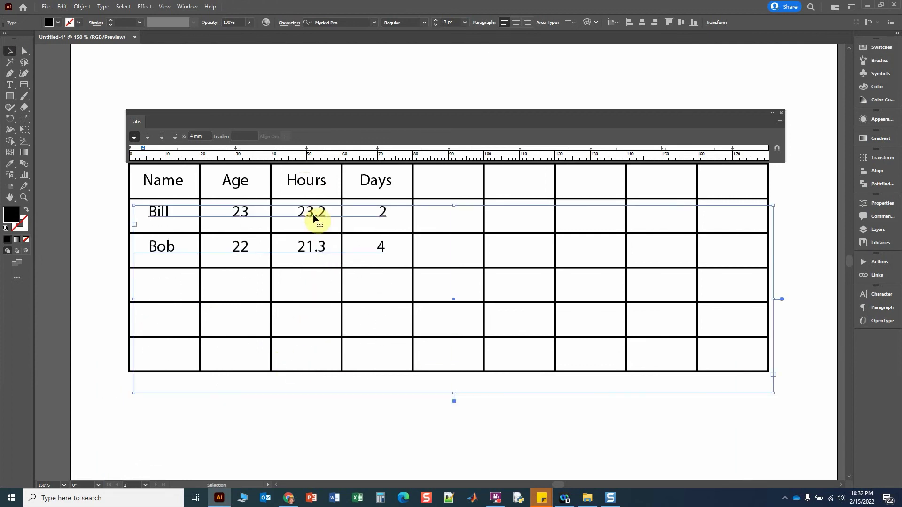
{"action": "left_click_drag", "start_coordinate": [455, 395], "coordinate": [456, 362]}
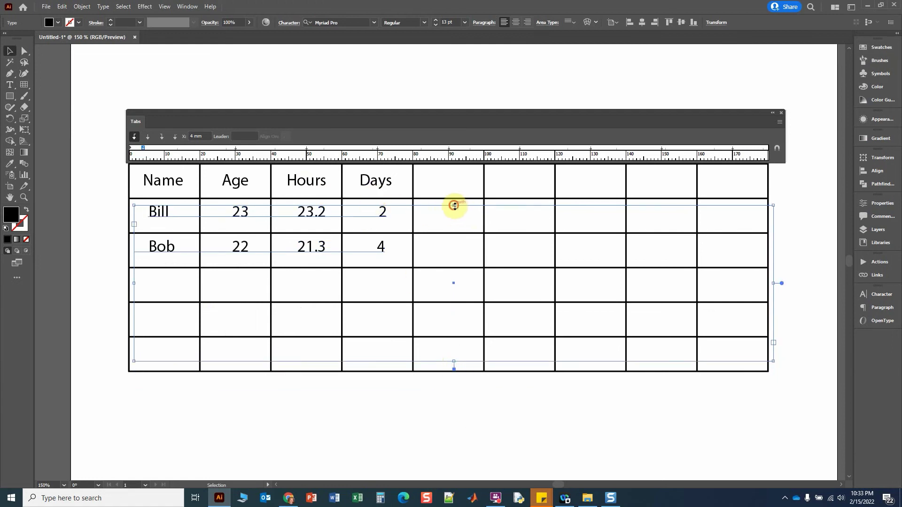
{"action": "left_click_drag", "start_coordinate": [454, 206], "coordinate": [455, 209]}
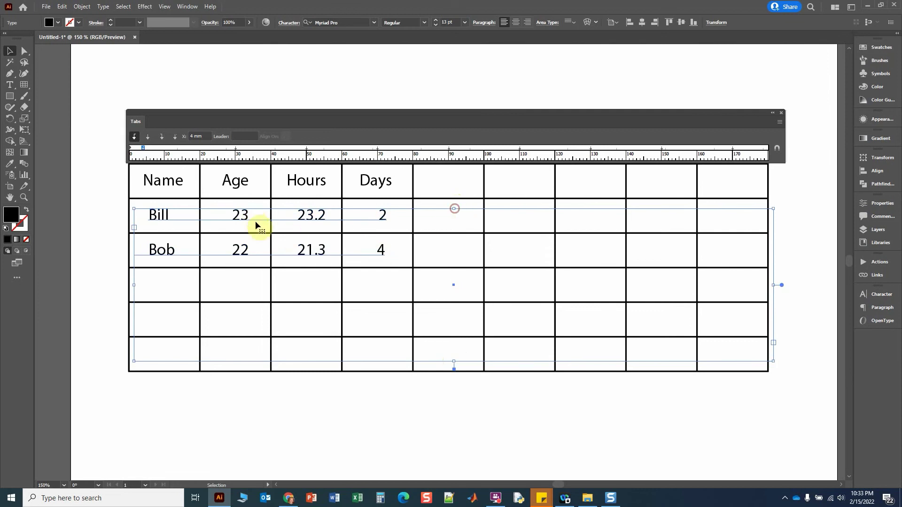
- Align the data rows' text frame to the left edge of the headings' frame, using the headings' frame as the key object
{"action": "left_click", "coordinate": [165, 183], "text": "shift"}
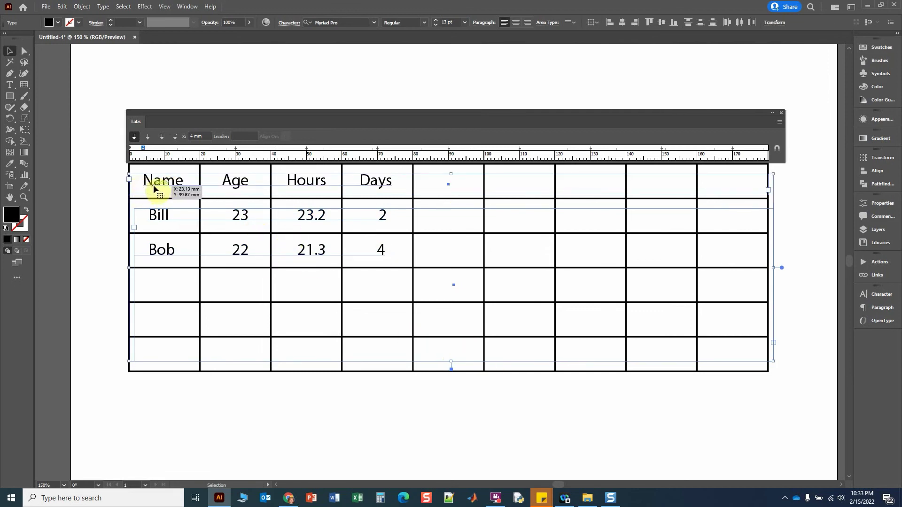
{"action": "left_click", "coordinate": [156, 186]}
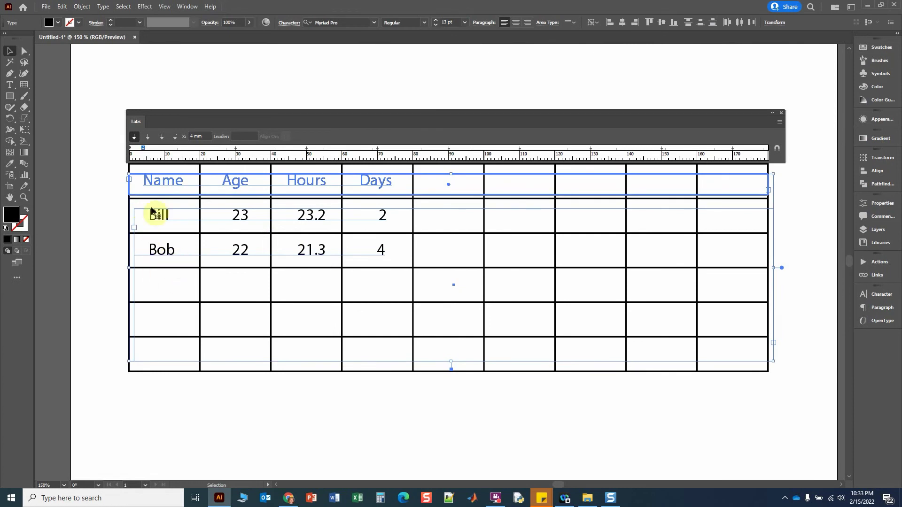
{"action": "left_click", "coordinate": [610, 24]}
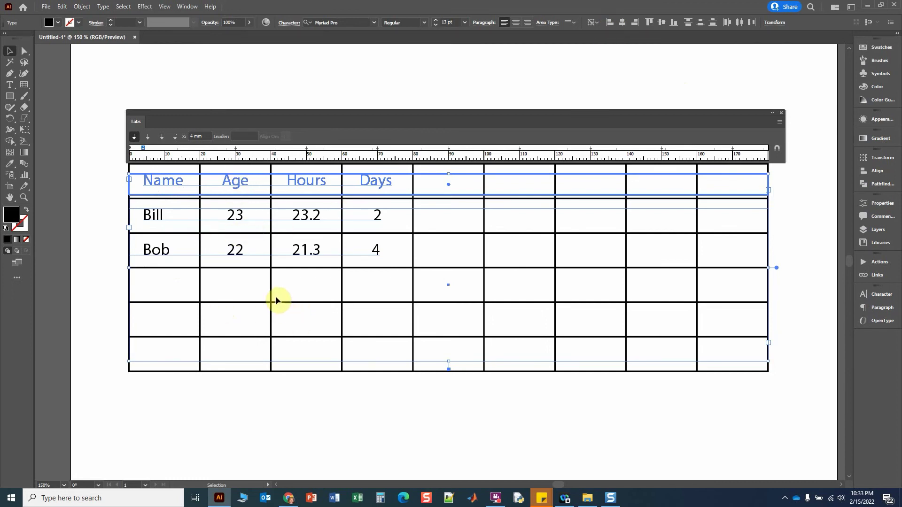
- Make the data rows' first-column tab stop center-justified and move it to 10 mm
{"action": "left_click", "coordinate": [82, 127]}
{"action": "left_click", "coordinate": [145, 212]}
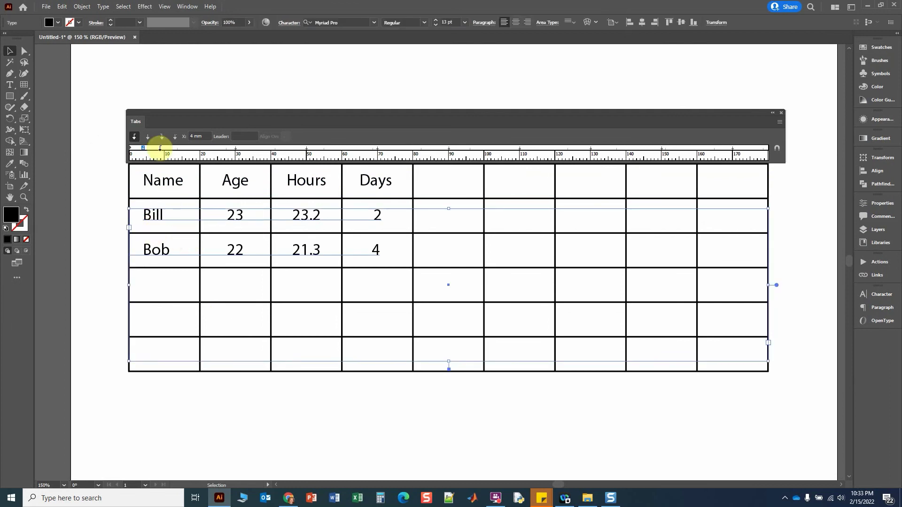
{"action": "left_click", "coordinate": [228, 182]}
{"action": "left_click", "coordinate": [151, 220]}
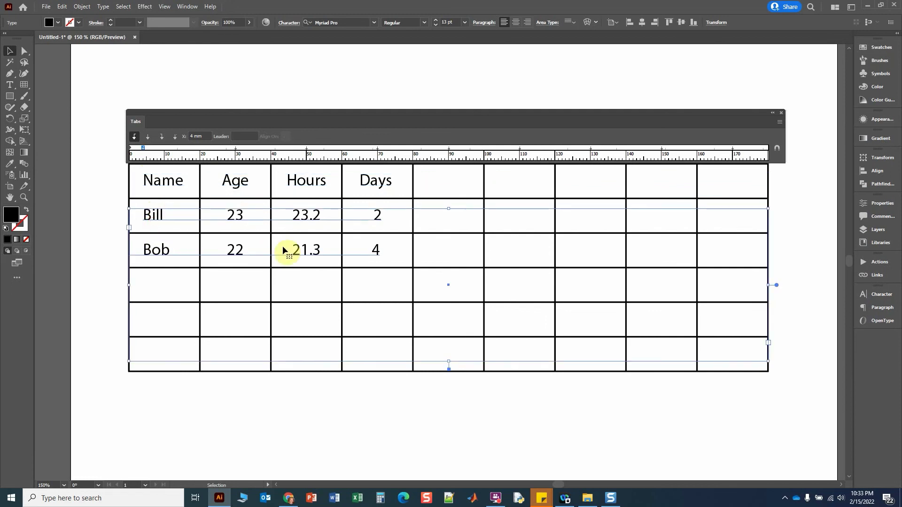
{"action": "left_click", "coordinate": [148, 141]}
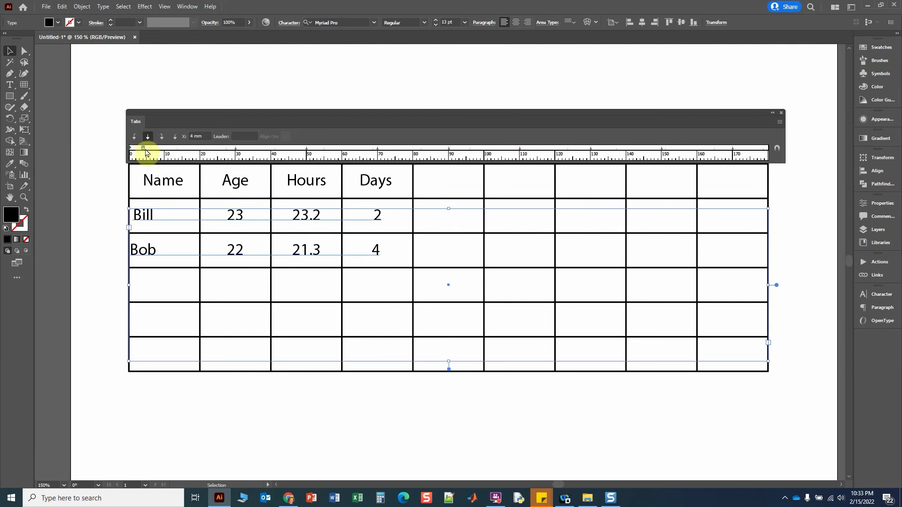
{"action": "left_click", "coordinate": [144, 150]}
{"action": "left_click_drag", "start_coordinate": [144, 151], "coordinate": [165, 152]}
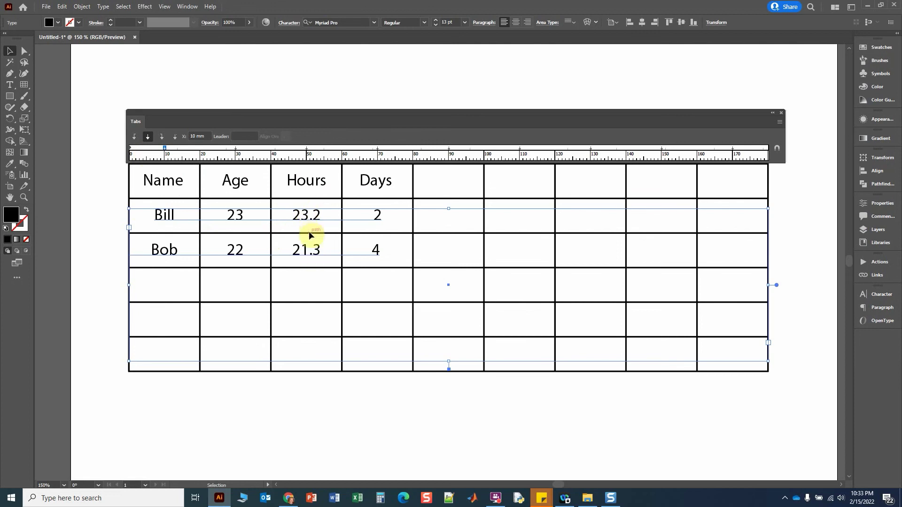
- Change the Hours value in the second data row to 21.33
{"action": "double_click", "coordinate": [315, 253]}
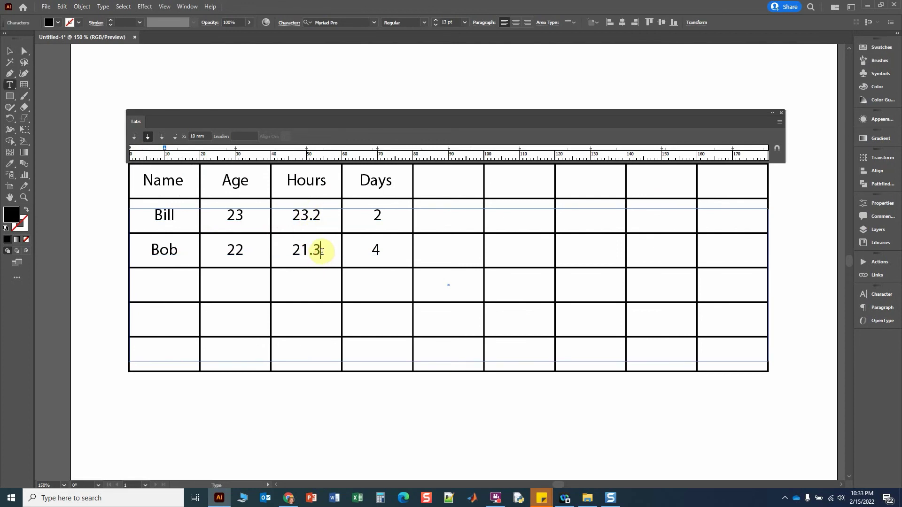
{"action": "type", "text": "33"}
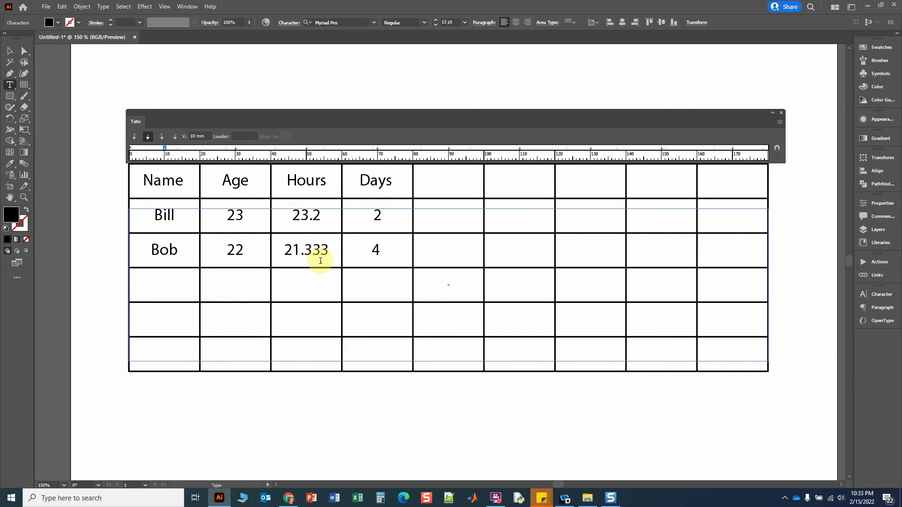
{"action": "key", "text": "BackSpace"}
{"action": "left_click", "coordinate": [10, 51]}
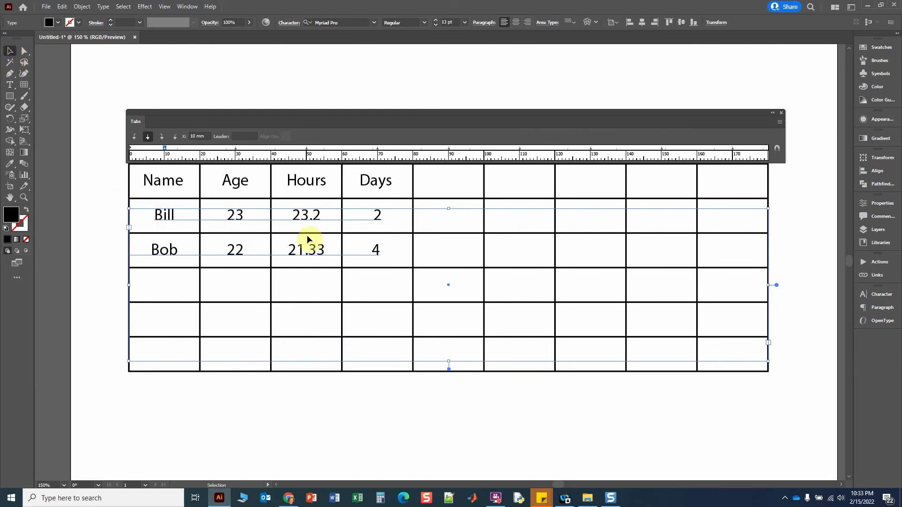
- Make the data rows' Hours tab stop decimal-justified and align it on the "." character
{"action": "left_click", "coordinate": [303, 148]}
{"action": "left_click", "coordinate": [306, 149]}
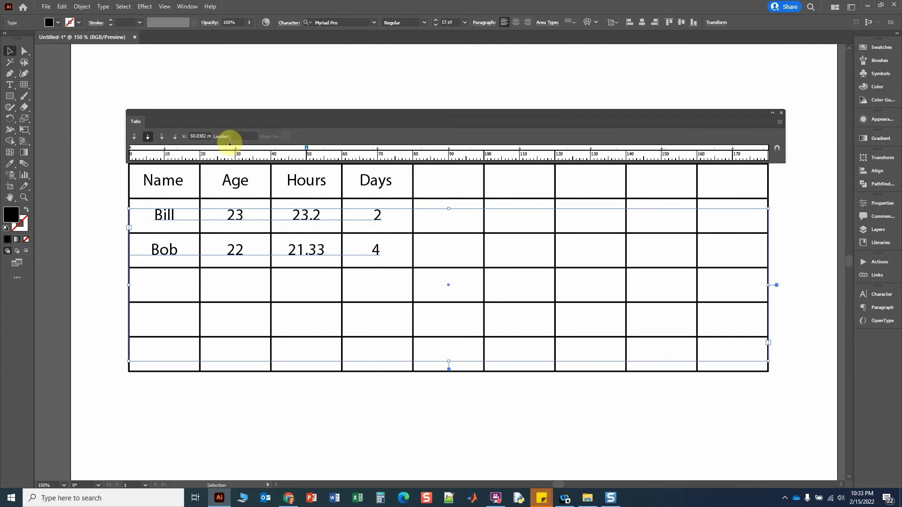
{"action": "left_click", "coordinate": [175, 137]}
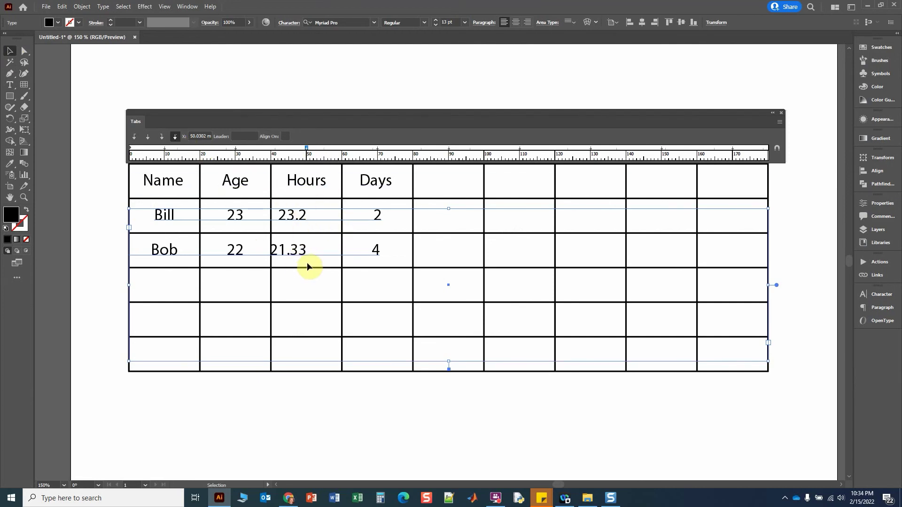
{"action": "left_click", "coordinate": [175, 138]}
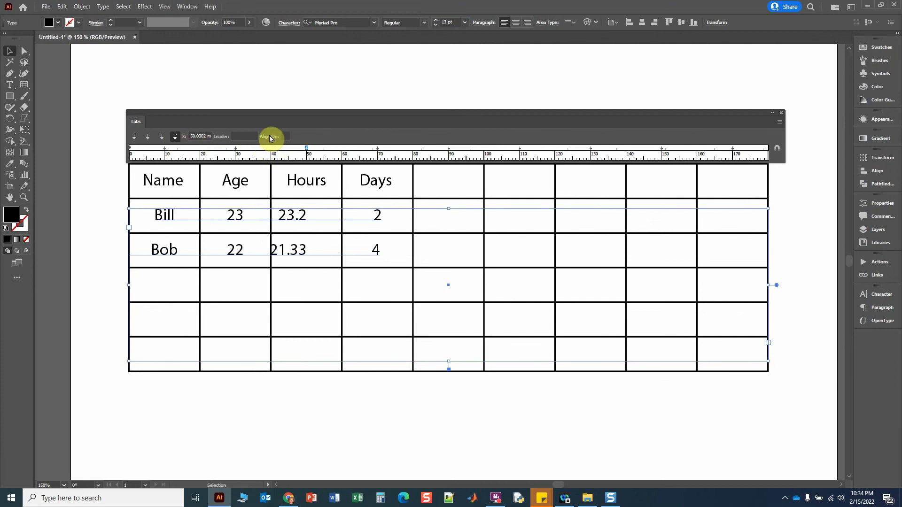
{"action": "left_click", "coordinate": [285, 137]}
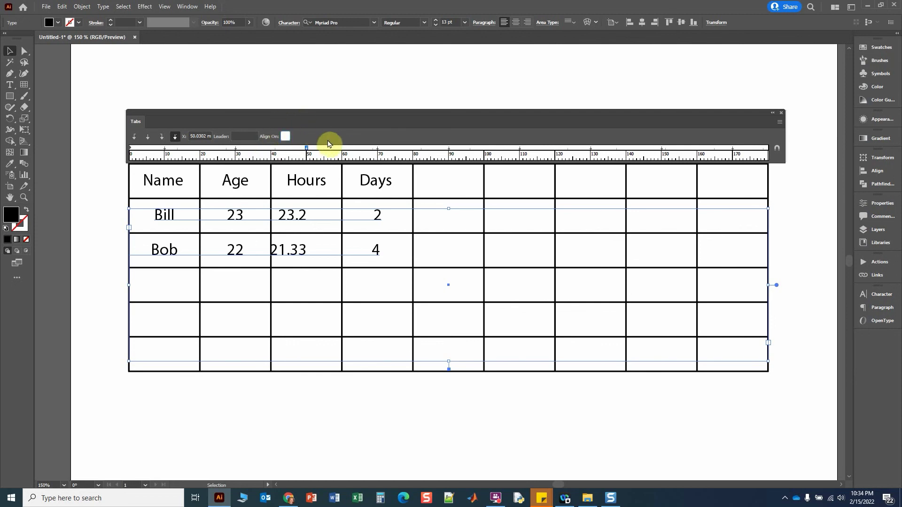
{"action": "type", "text": "."}
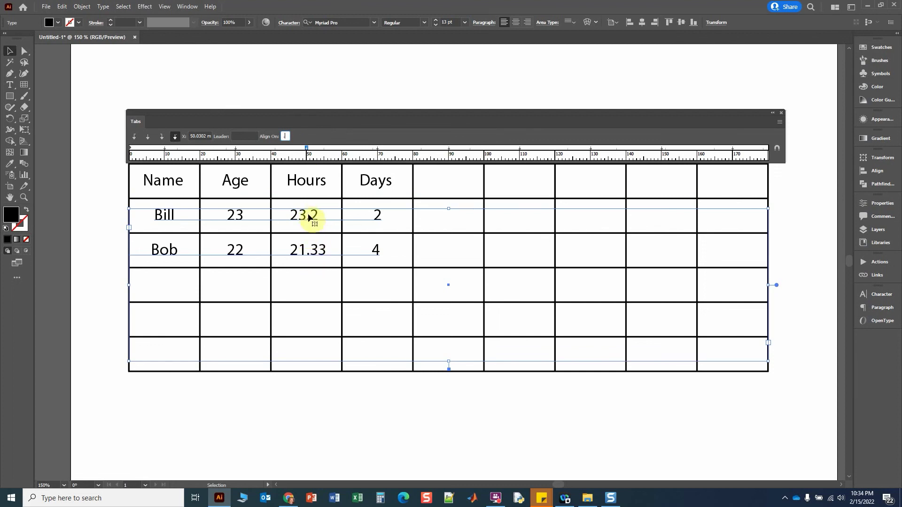
- Set the Hours tab stop's position to 50 mm and make it center-justified
{"action": "left_click_drag", "start_coordinate": [302, 148], "coordinate": [317, 148]}
{"action": "mouse_move", "coordinate": [318, 149]}
{"action": "left_mouse_down"}
{"action": "mouse_move", "coordinate": [298, 145]}
{"action": "mouse_move", "coordinate": [306, 148]}
{"action": "left_mouse_up"}
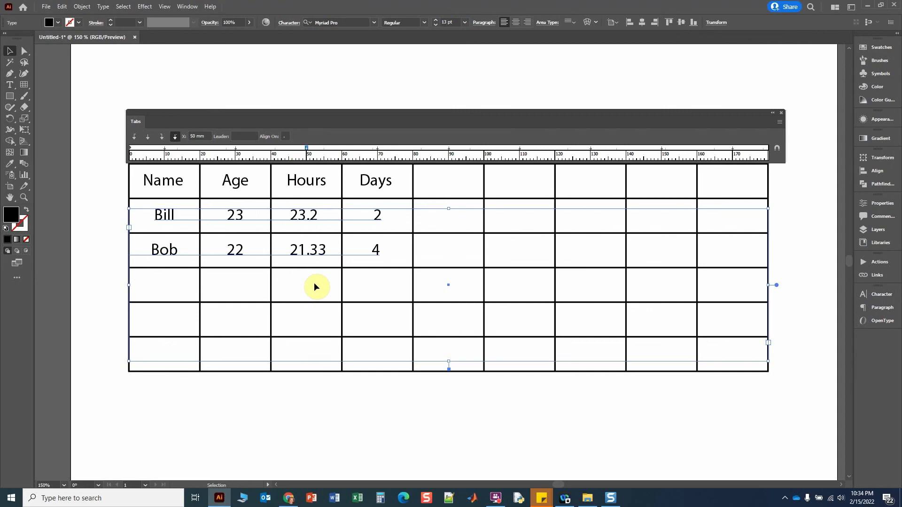
{"action": "left_click", "coordinate": [148, 137]}
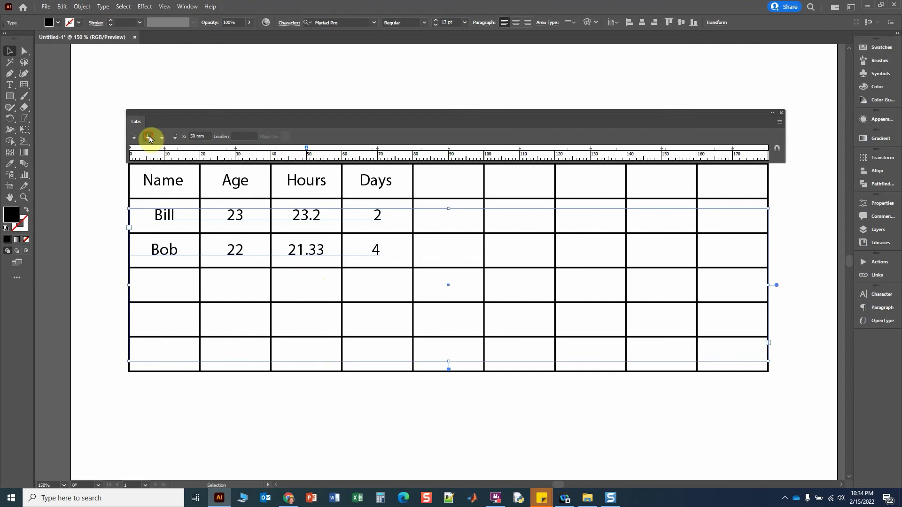
- Change the Hours values to 21 in the second data row and 23.24 in the first
{"action": "double_click", "coordinate": [306, 250]}
{"action": "left_click_drag", "start_coordinate": [325, 250], "coordinate": [306, 250]}
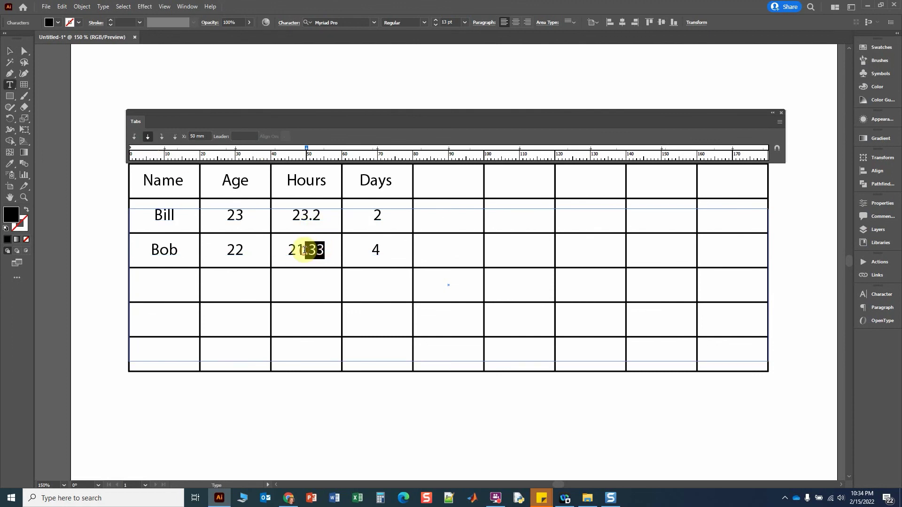
{"action": "key", "text": "BackSpace"}
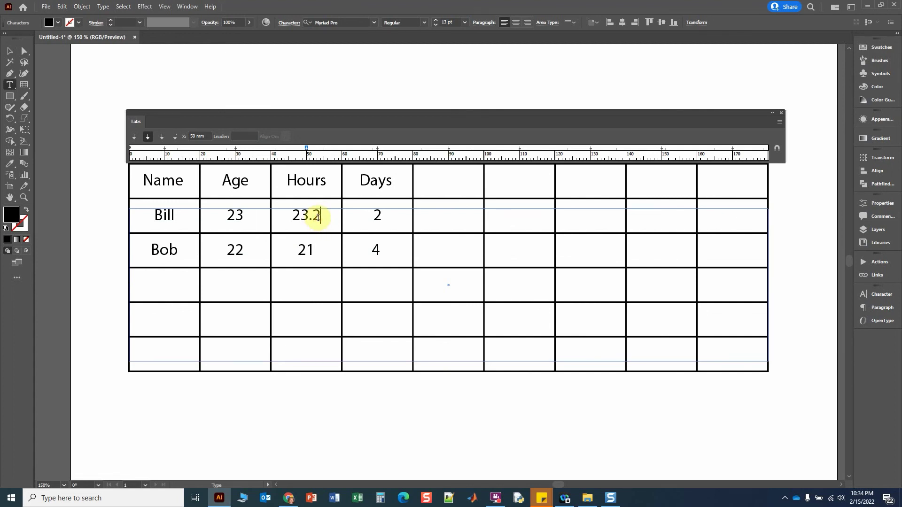
{"action": "type", "text": "4"}
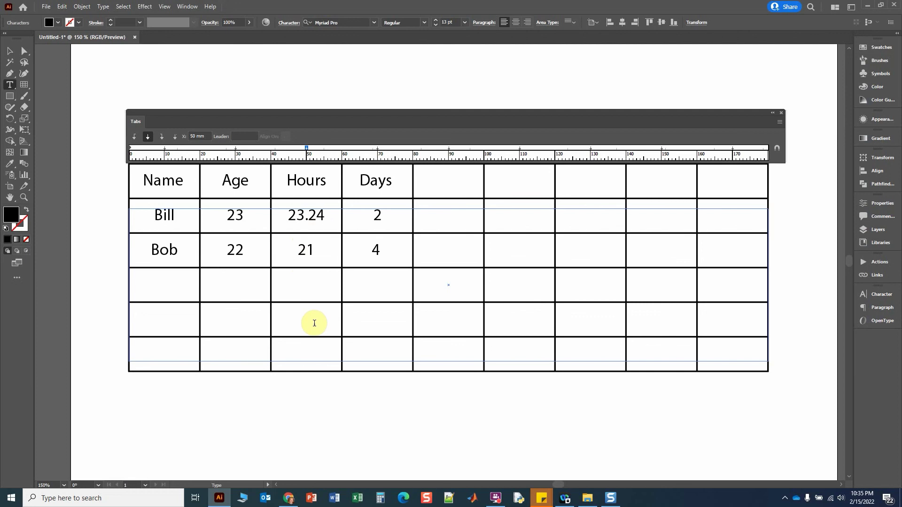
- Switch the Hours tab stop from center to decimal justification, with the decimal point as the alignment character
{"action": "left_click", "coordinate": [10, 51]}
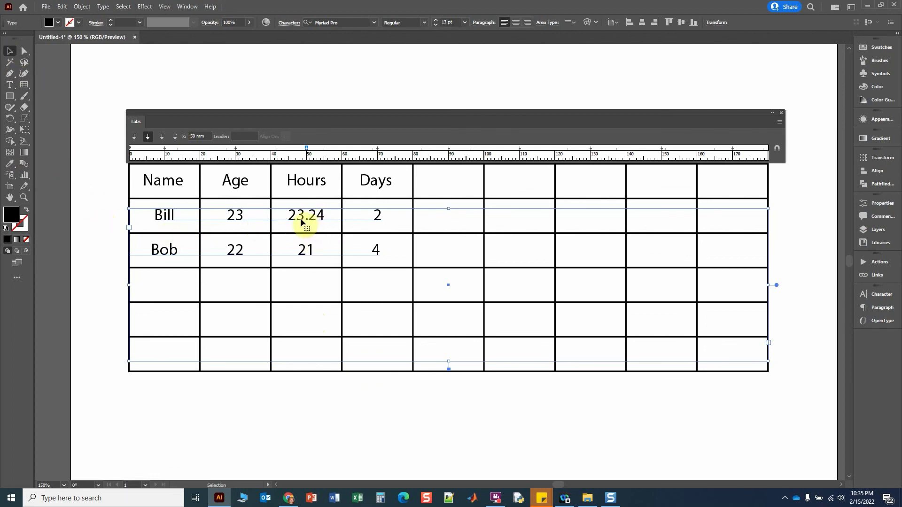
{"action": "left_click", "coordinate": [174, 138]}
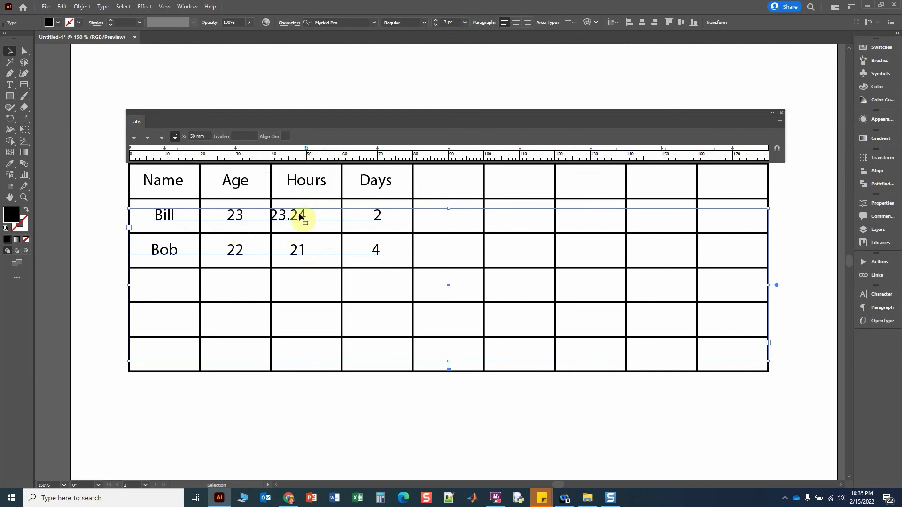
{"action": "left_click", "coordinate": [285, 137]}
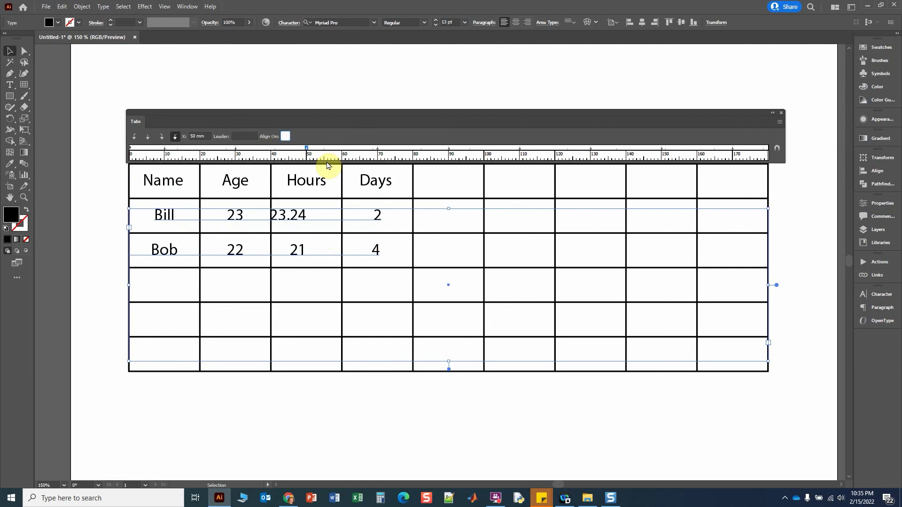
{"action": "type", "text": "."}
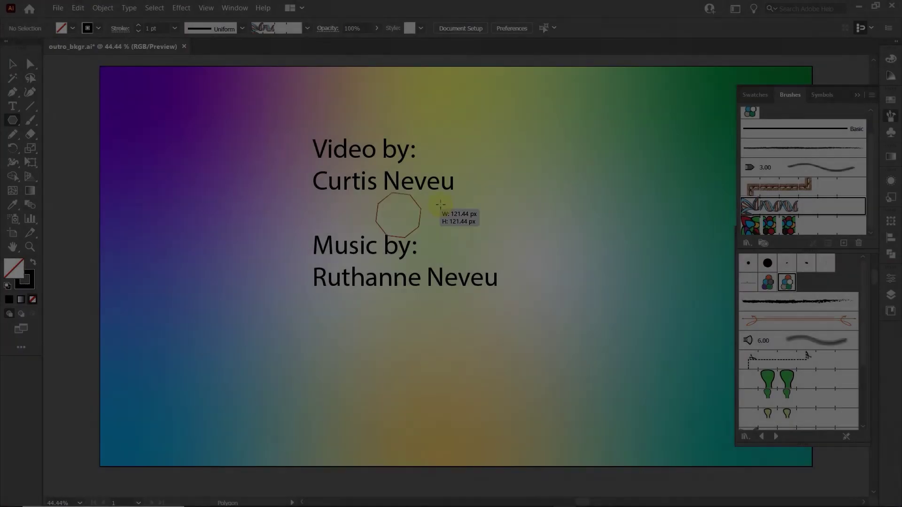
- Draw a large octagon around the credits text in outro_bkgr.ai and stroke it with the DNA pattern brush
{"action": "left_click_drag", "start_coordinate": [399, 211], "coordinate": [535, 162]}
{"action": "left_click", "coordinate": [821, 215]}
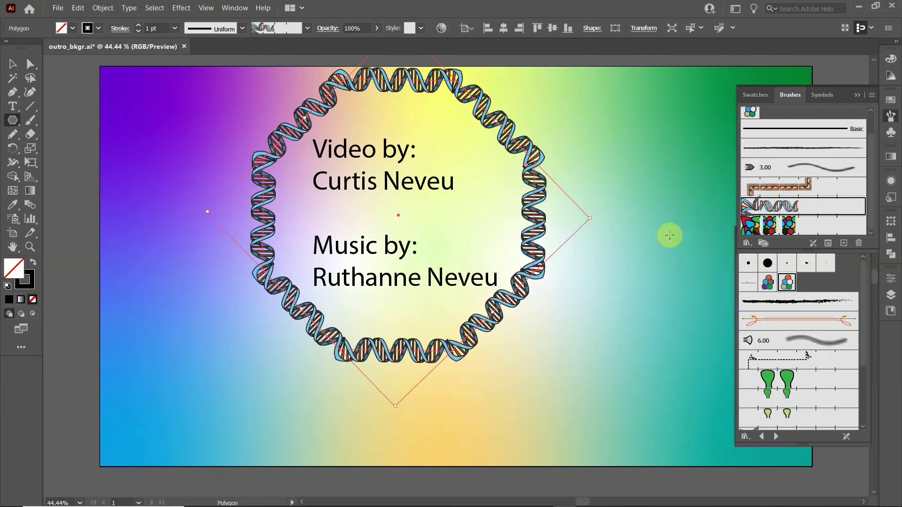